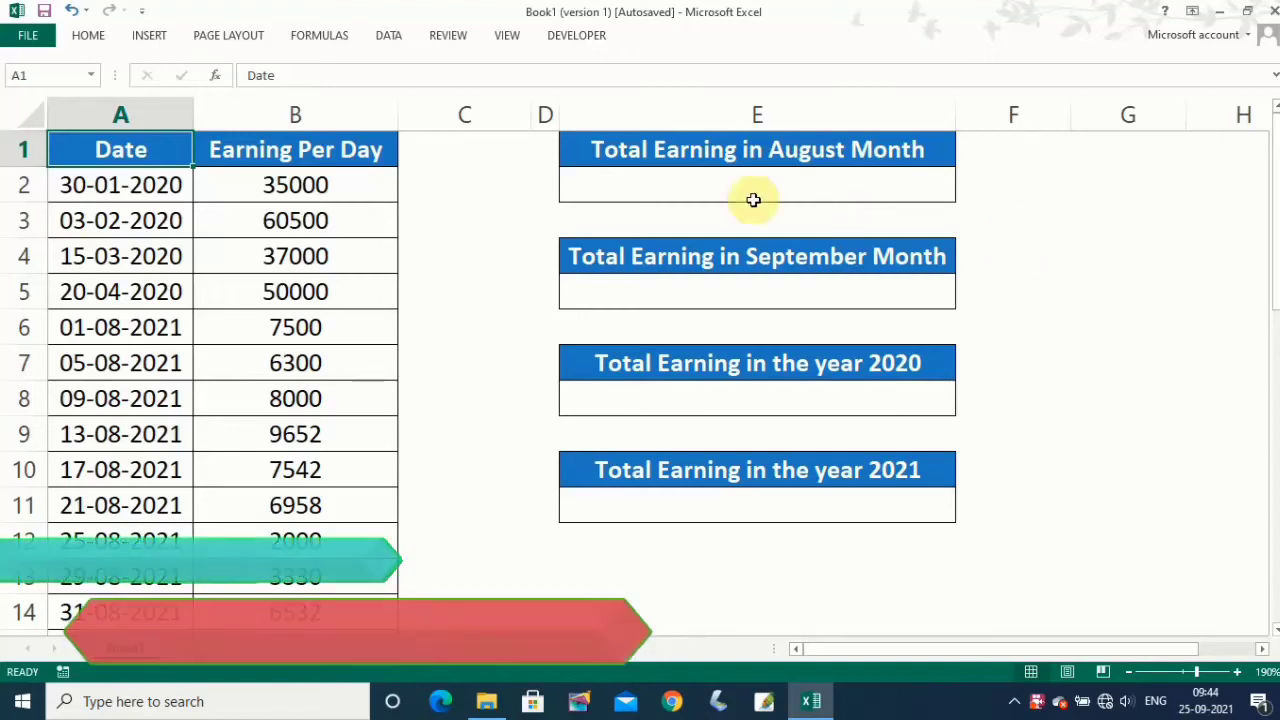
Select cell E2 under the August earnings heading to begin a formula.
{"action": "left_click", "coordinate": [735, 188]}
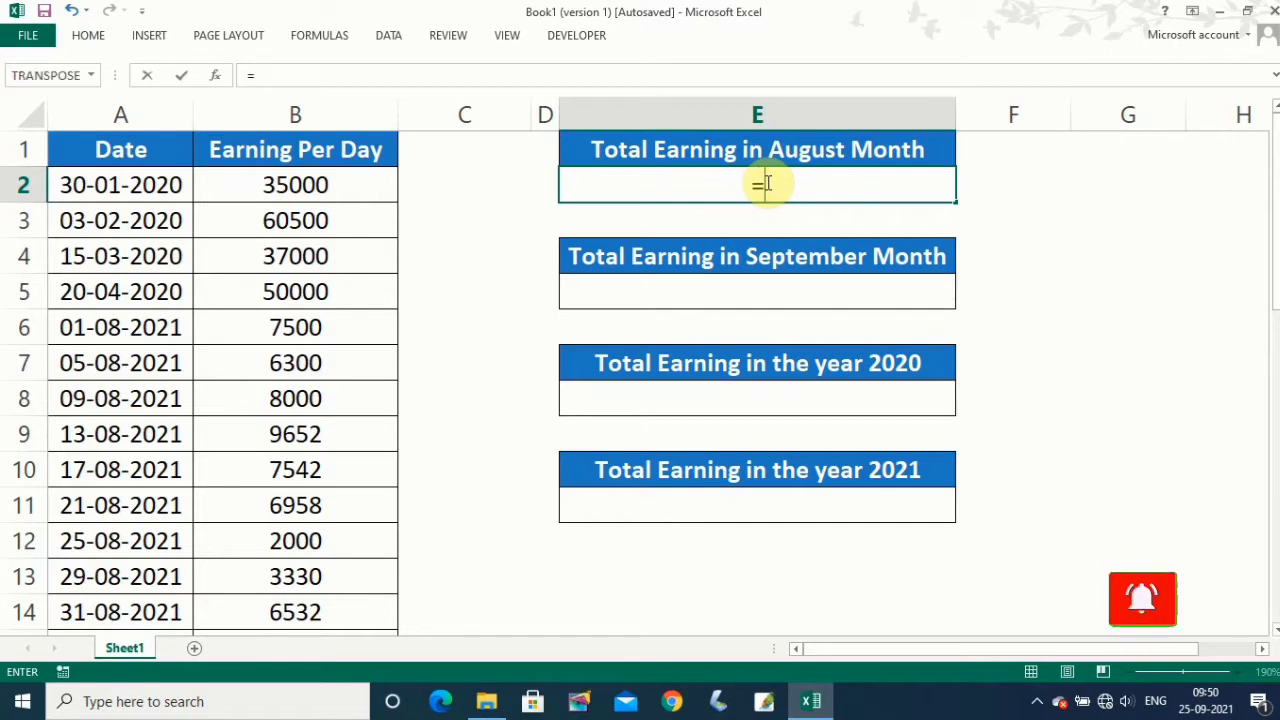
Enter =SUMPRODUCT(--(MONTH(A2:A29)=8)) in E2, which counts 9 August dates.
{"action": "type", "text": "SUMPR"}
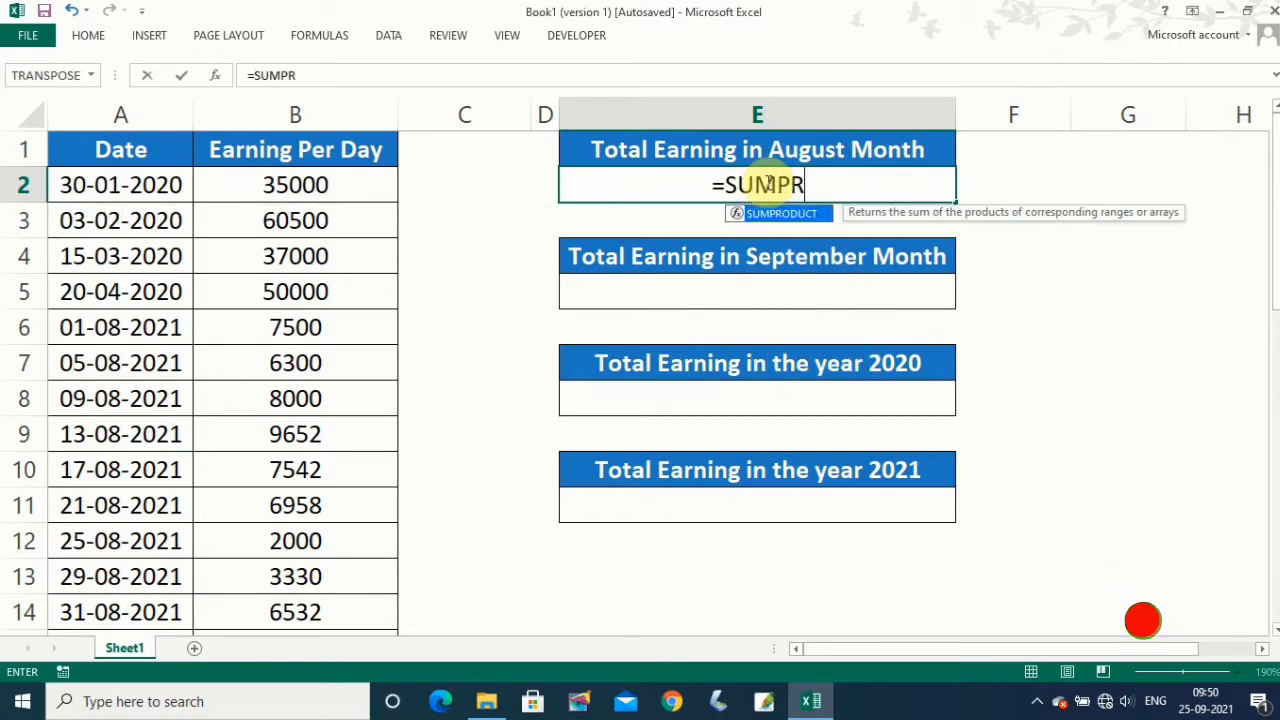
{"action": "type", "text": "OD"}
{"action": "key", "text": "Tab"}
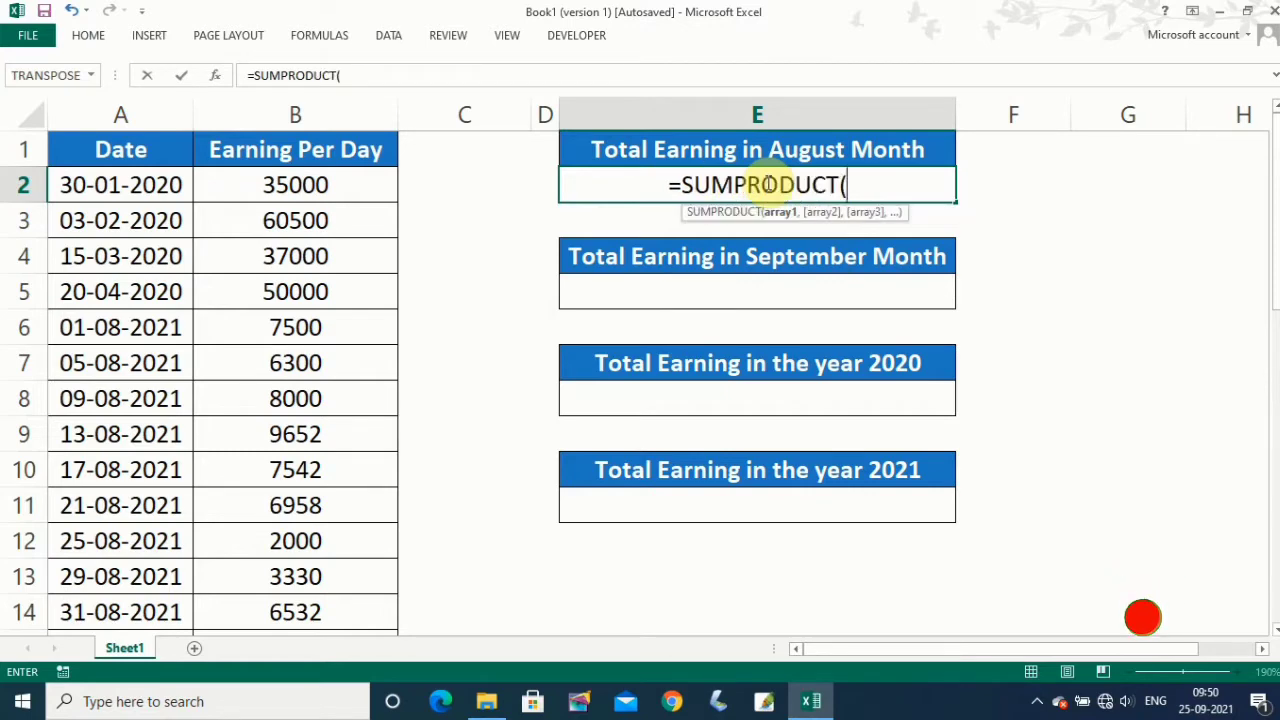
{"action": "type", "text": "--"}
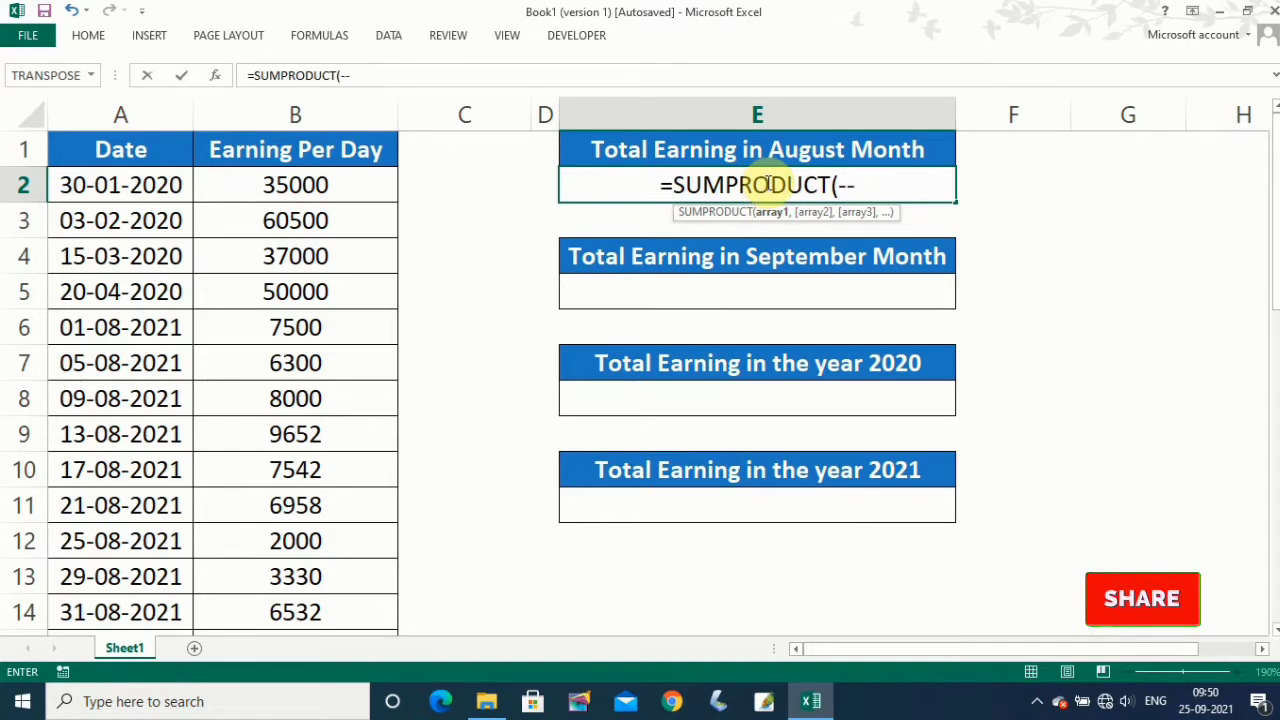
{"action": "type", "text": "("}
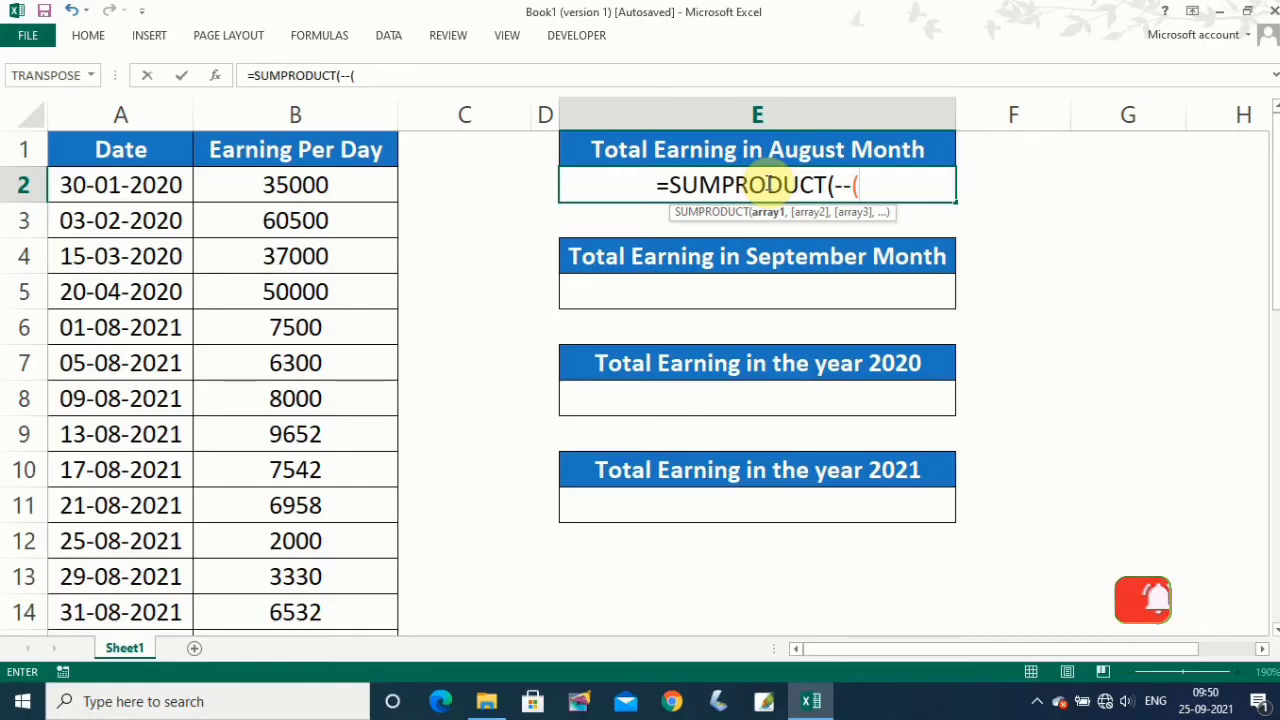
{"action": "type", "text": "MON"}
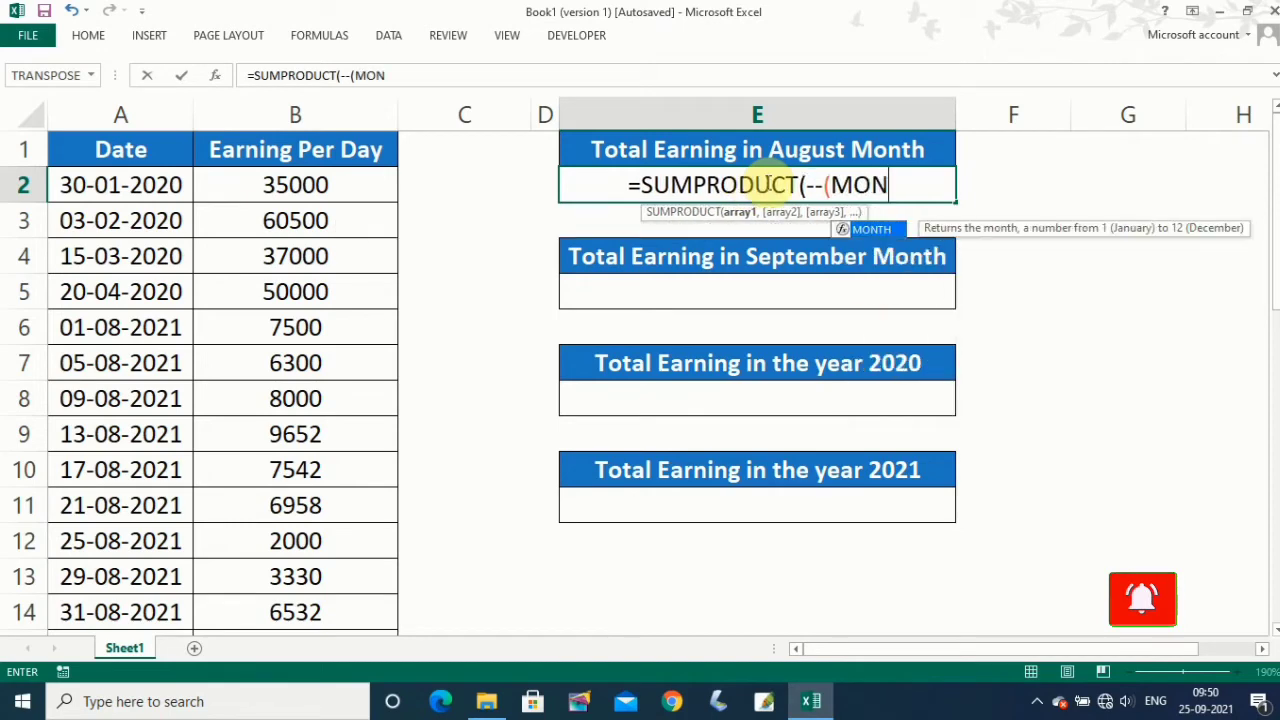
{"action": "type", "text": "TH"}
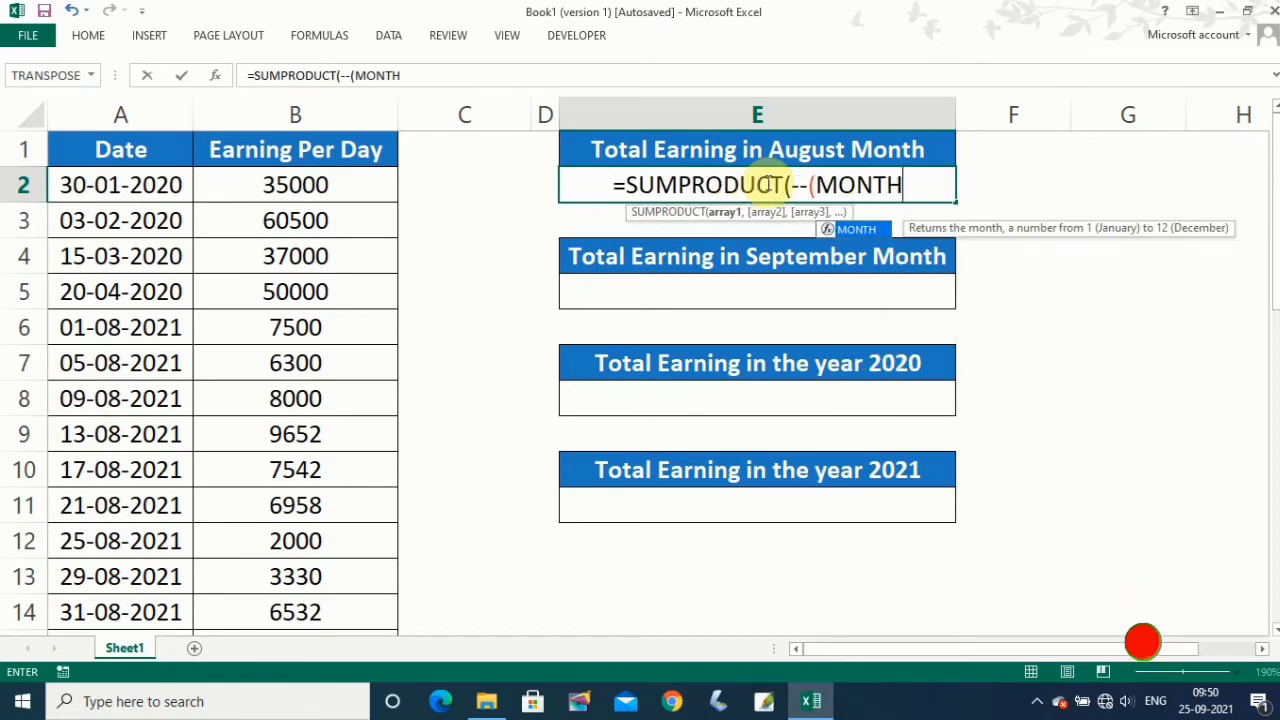
{"action": "type", "text": "("}
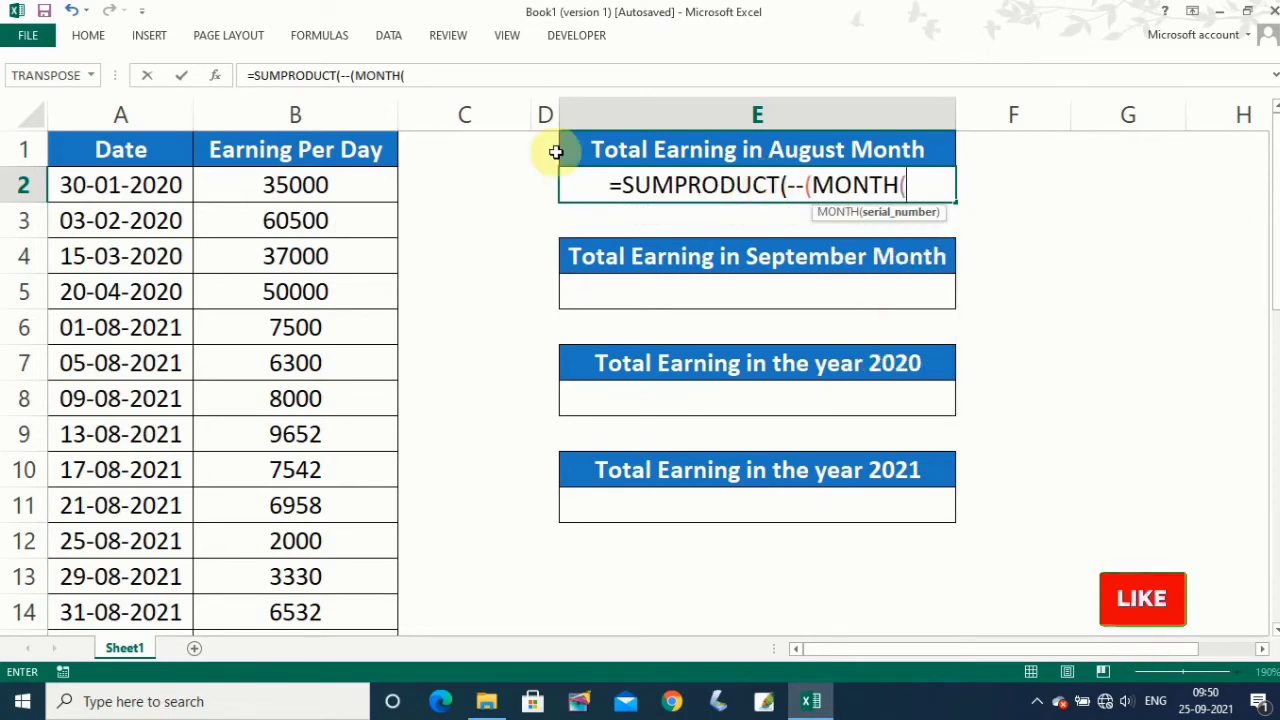
{"action": "left_click", "coordinate": [119, 189]}
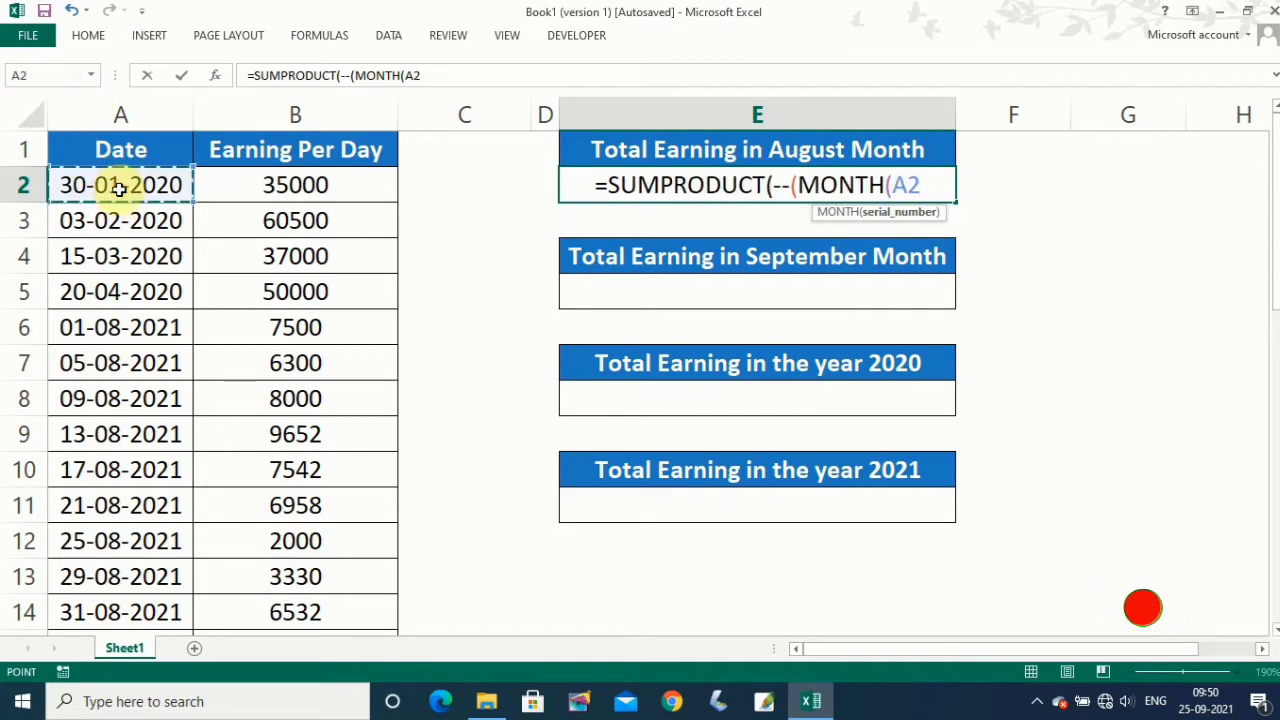
{"action": "key", "text": "ctrl+shift+Down"}
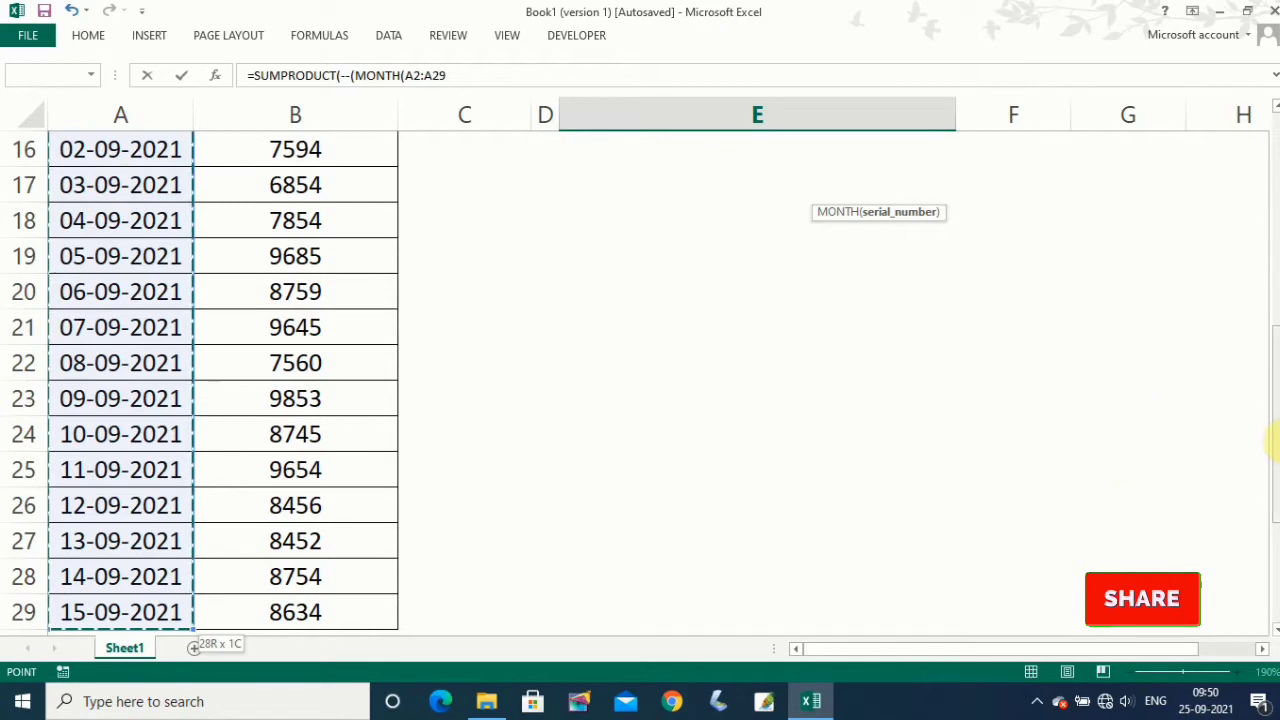
{"action": "left_click_drag", "start_coordinate": [1274, 434], "coordinate": [1275, 180]}
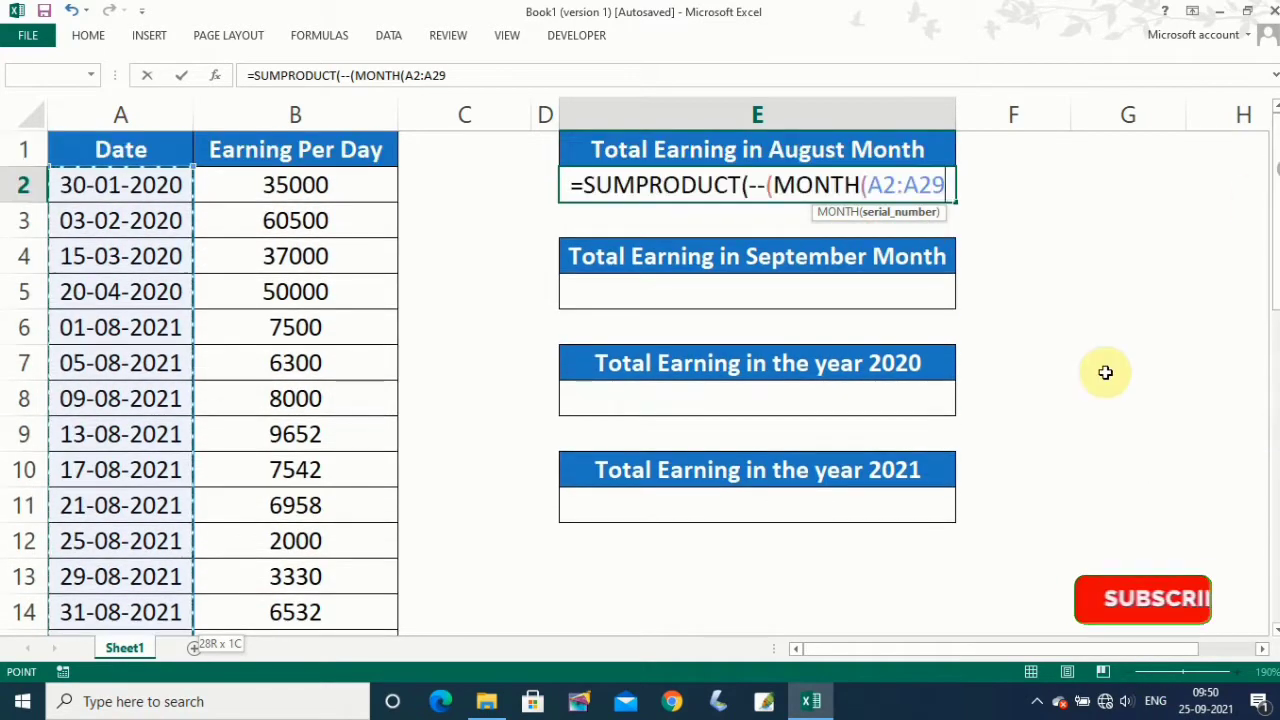
{"action": "type", "text": ")"}
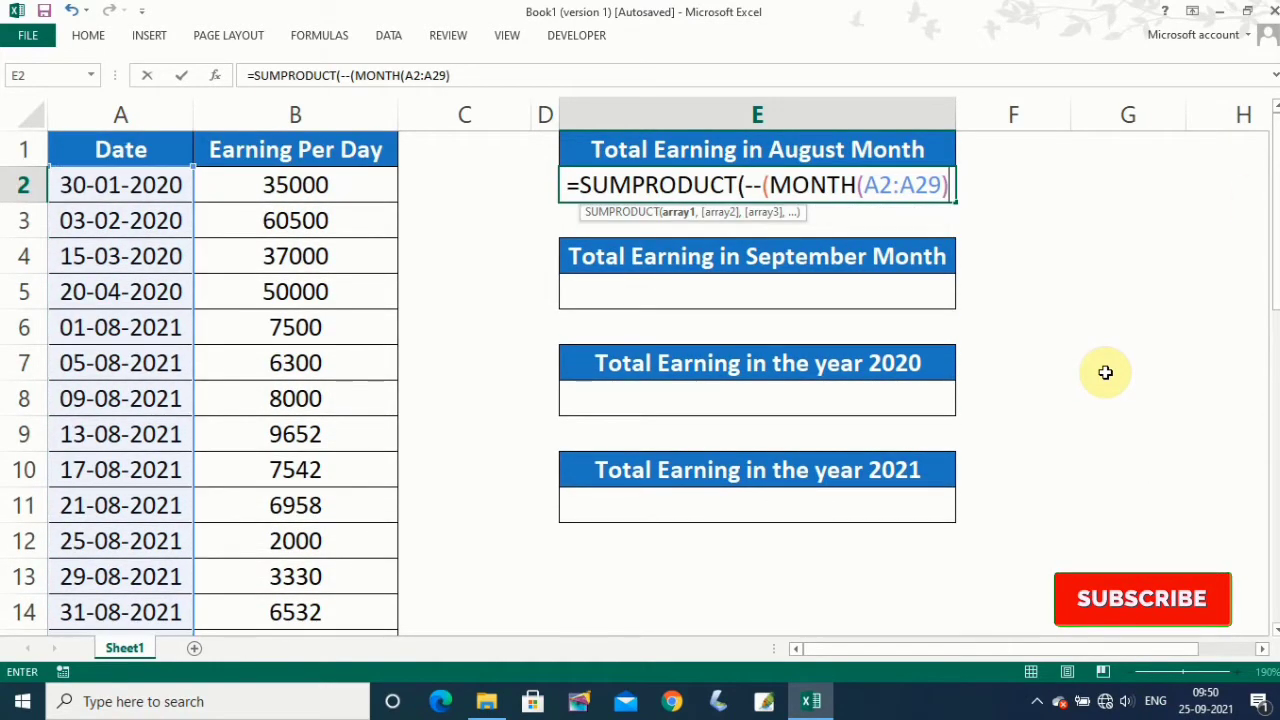
{"action": "type", "text": "="}
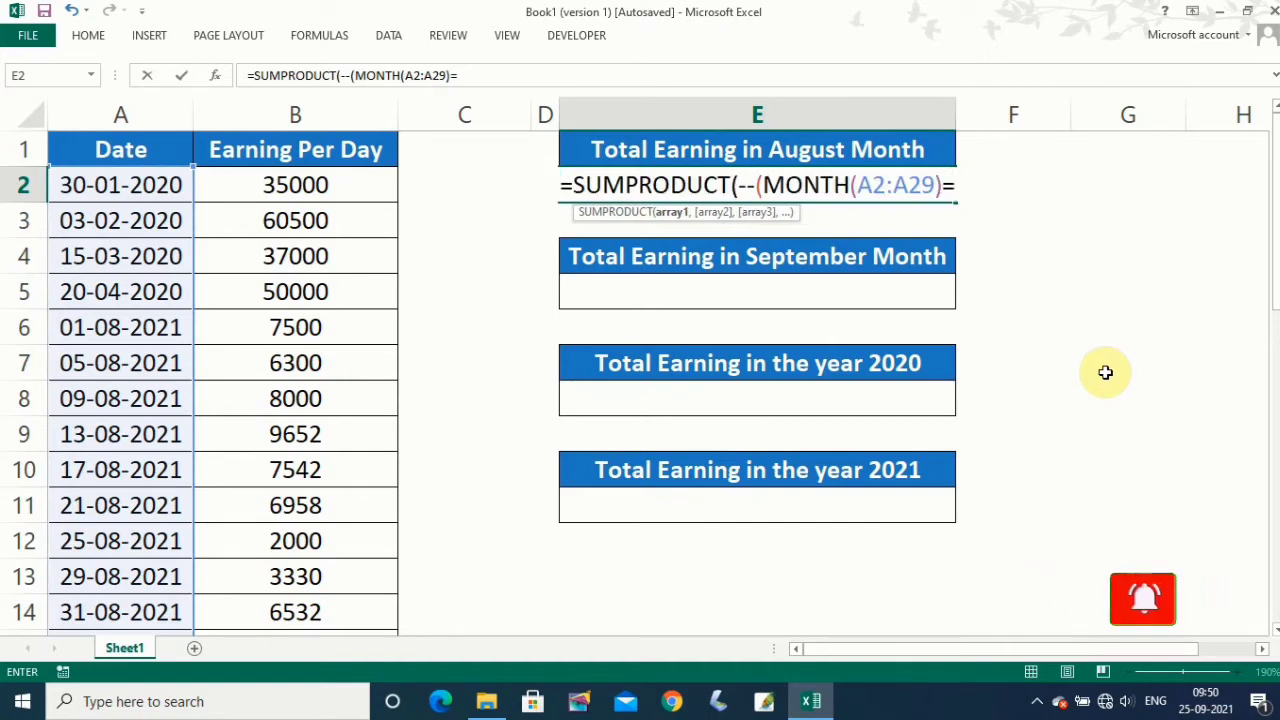
{"action": "type", "text": "8"}
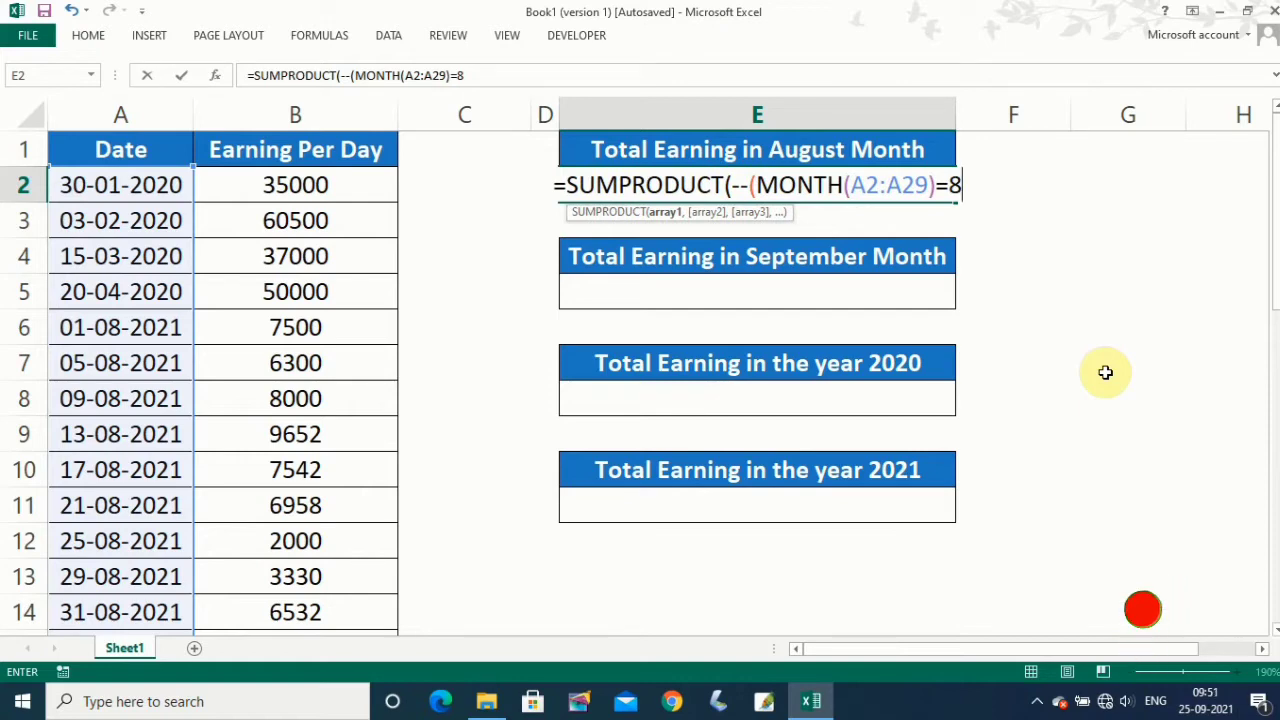
{"action": "type", "text": "))"}
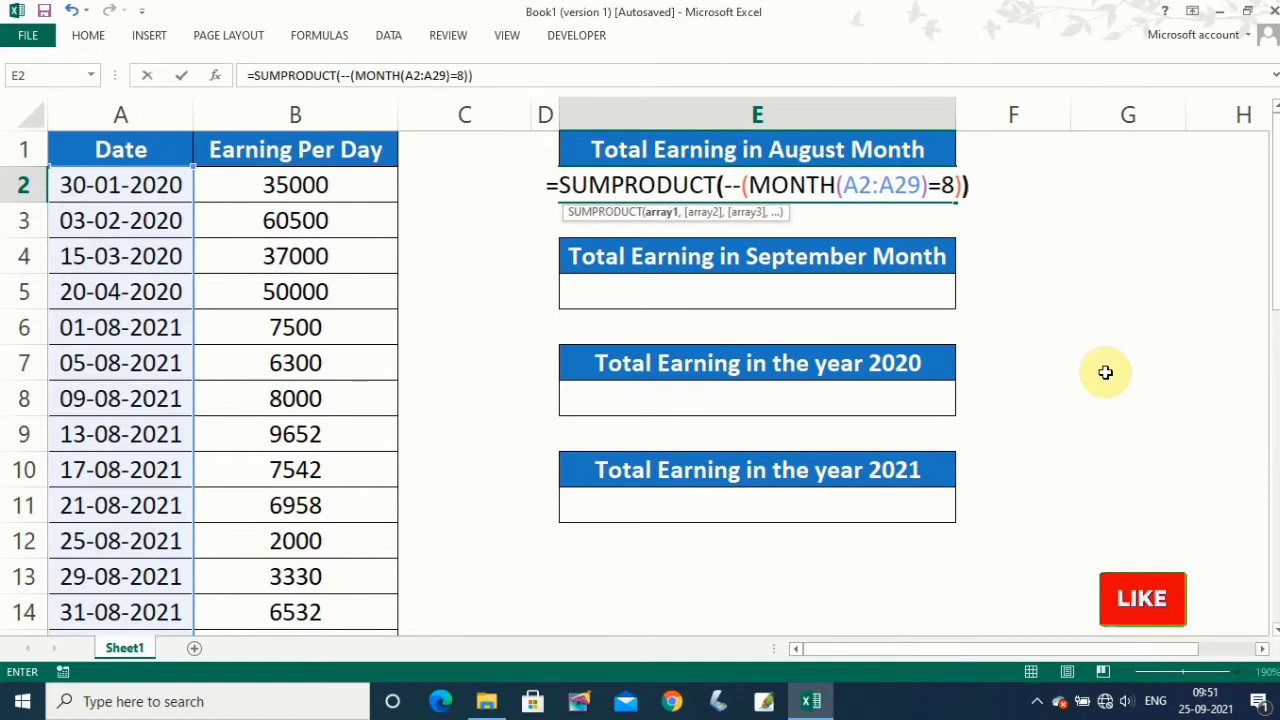
{"action": "key", "text": "Return"}
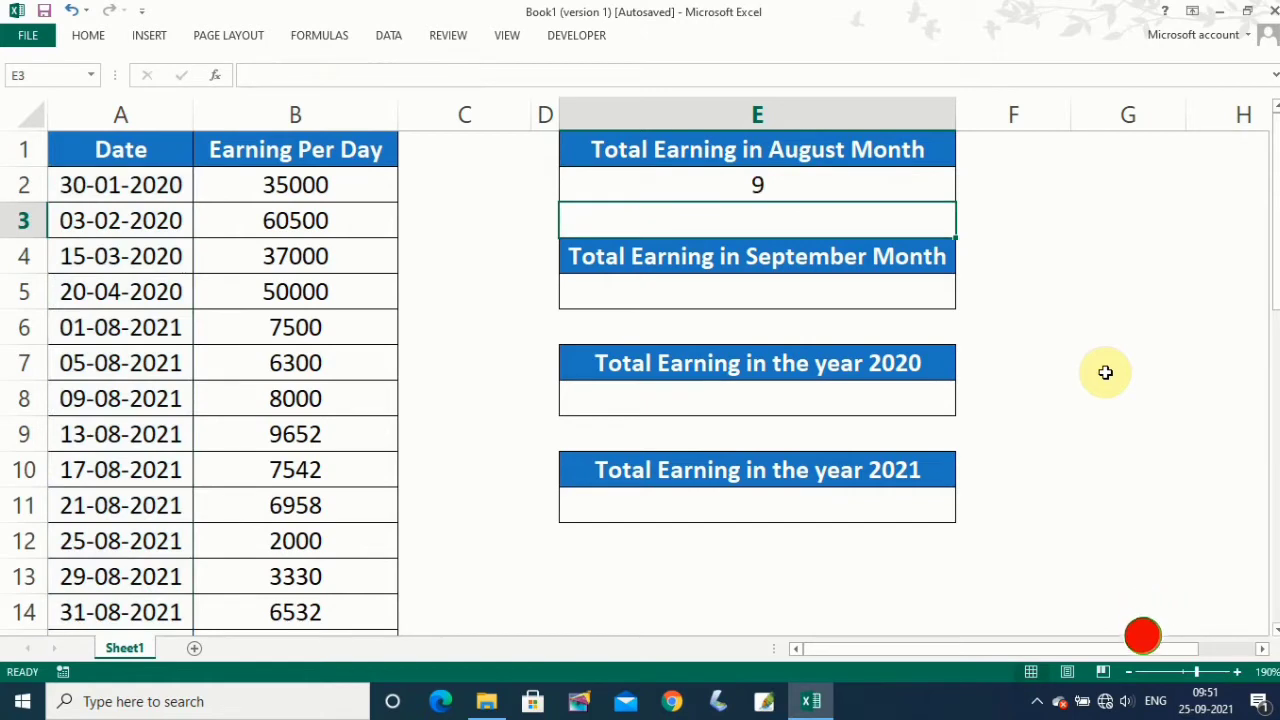
Review E2's formula and shade the August dates A6:A14 light orange.
{"action": "left_click", "coordinate": [766, 190]}
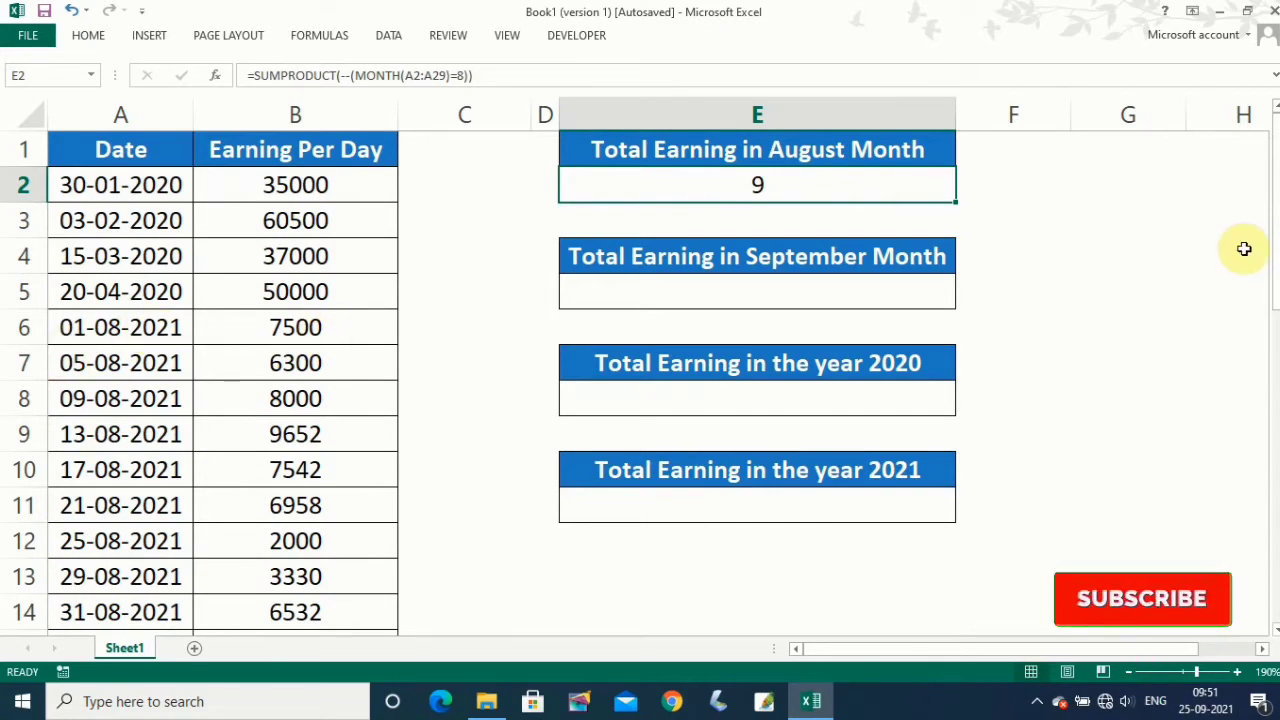
{"action": "left_click_drag", "start_coordinate": [1274, 250], "coordinate": [1270, 260]}
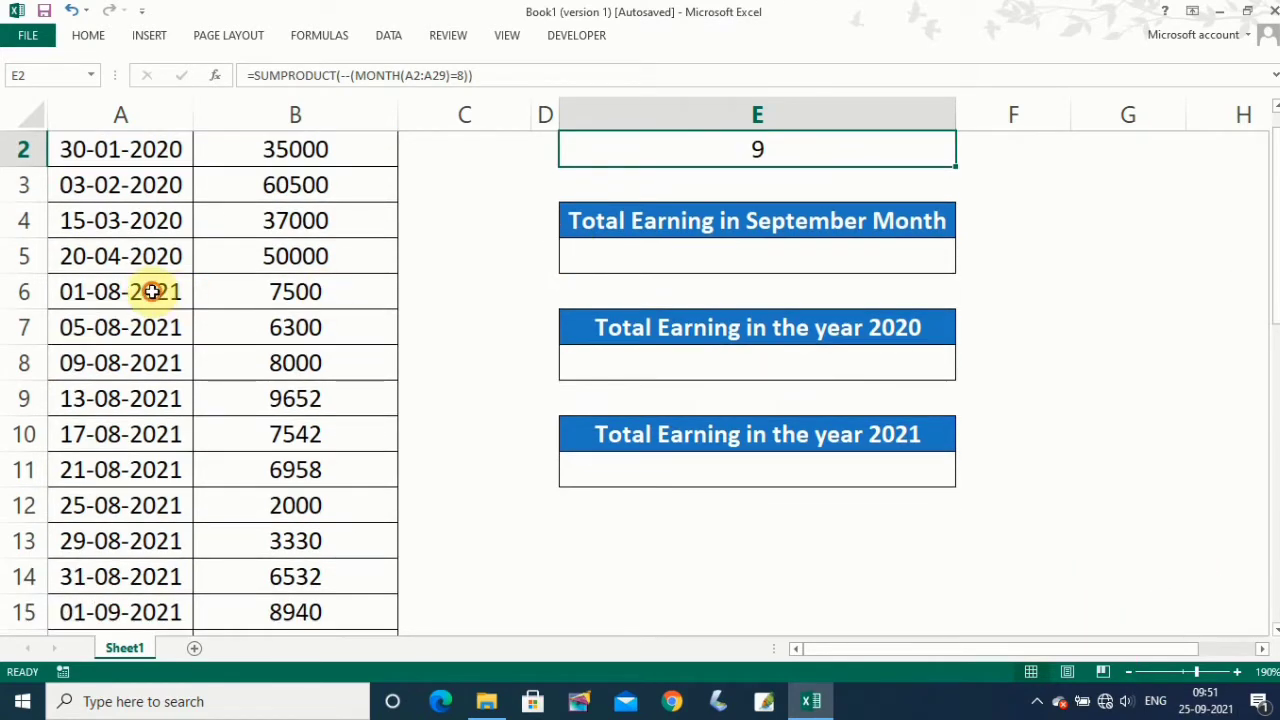
{"action": "left_click_drag", "start_coordinate": [160, 289], "coordinate": [120, 576]}
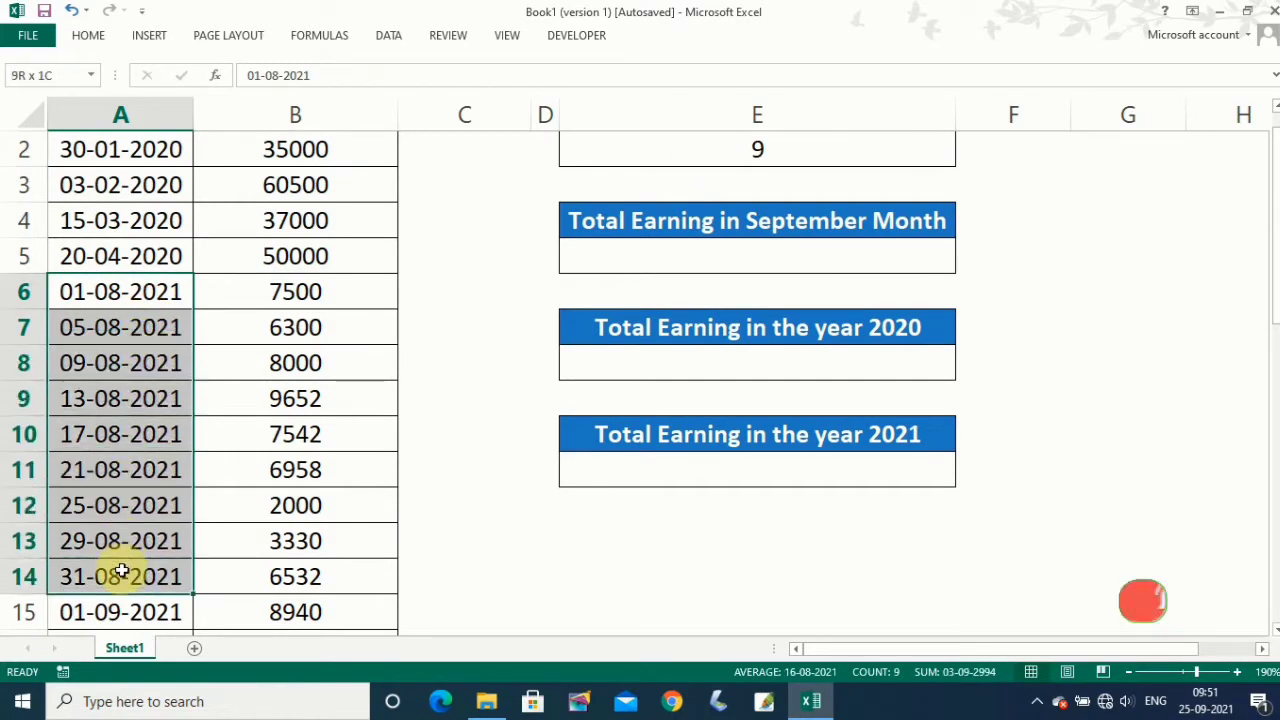
{"action": "left_click", "coordinate": [88, 38]}
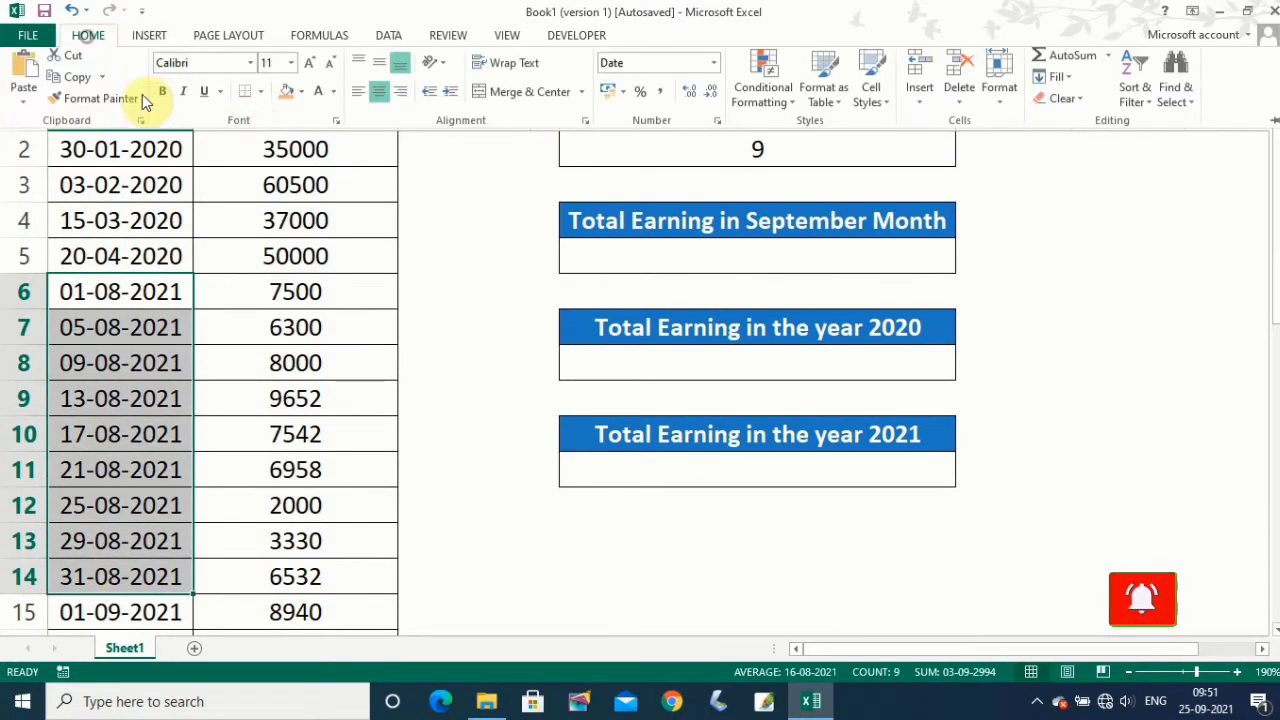
{"action": "left_click", "coordinate": [302, 100]}
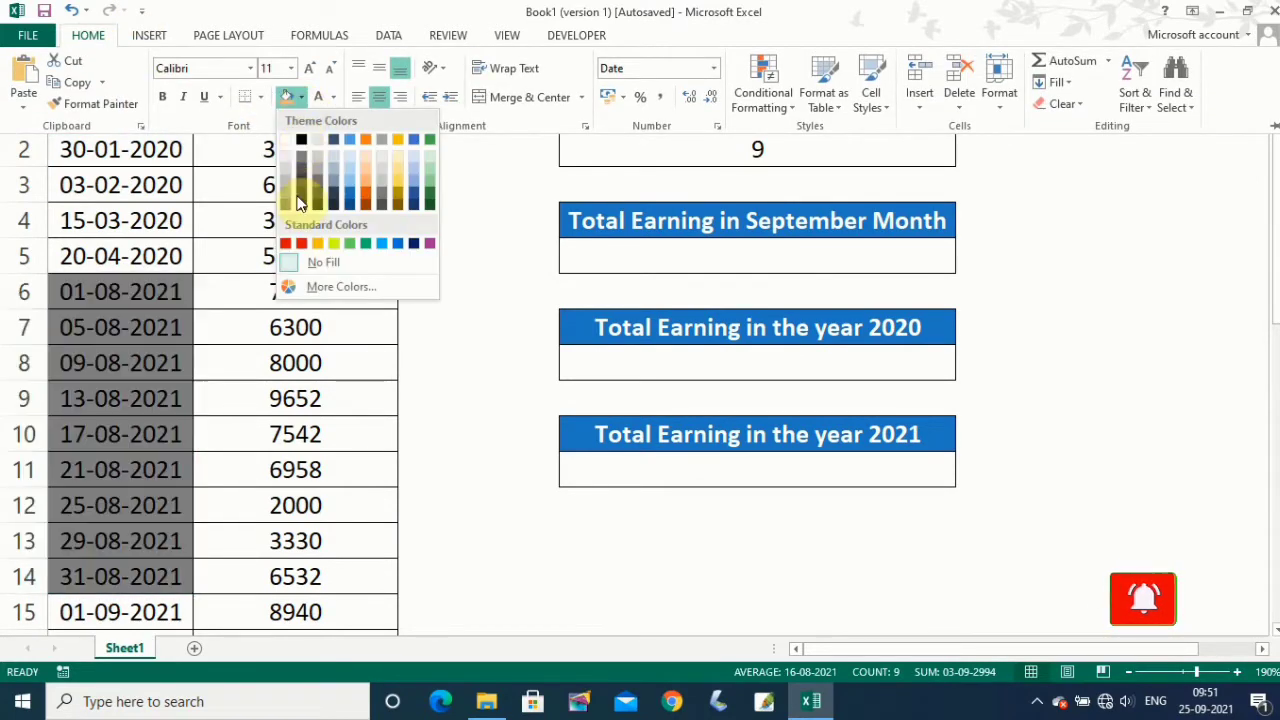
{"action": "left_click", "coordinate": [357, 155]}
{"action": "left_click", "coordinate": [250, 388]}
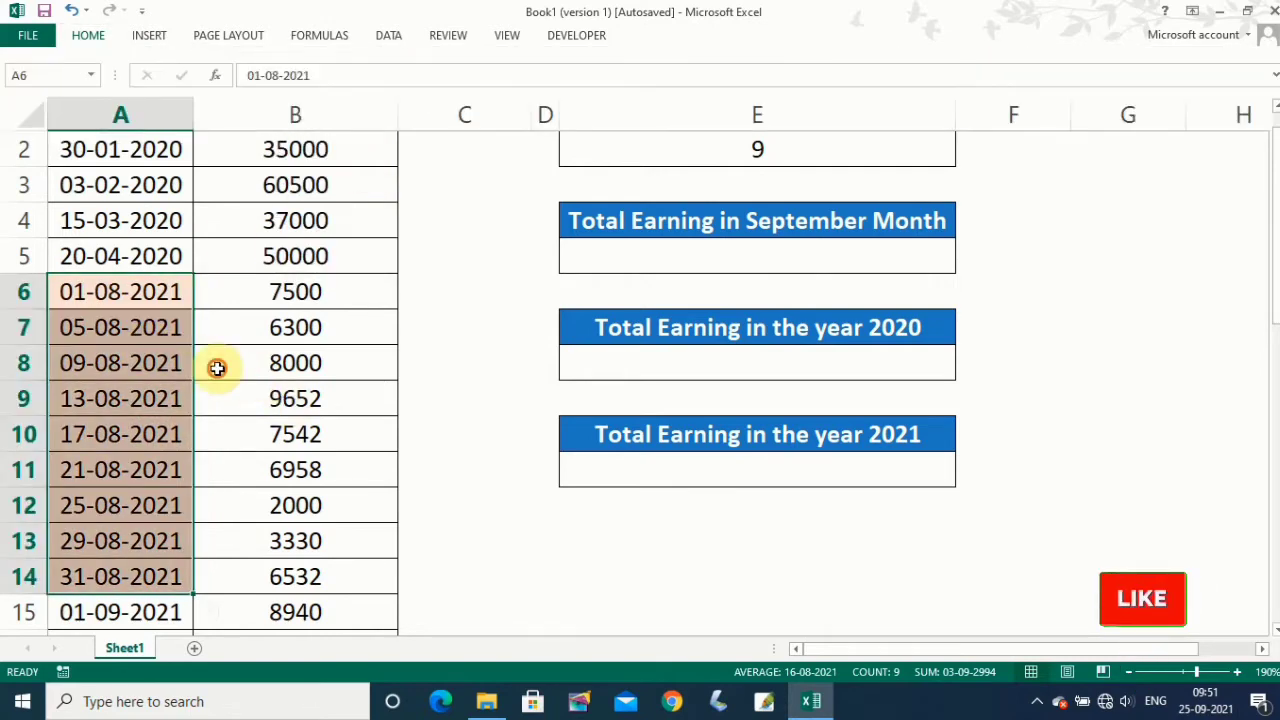
Reselect the August dates A6:A14 and their column B earnings, then return to E2.
{"action": "left_click", "coordinate": [214, 363]}
{"action": "left_click_drag", "start_coordinate": [160, 292], "coordinate": [176, 582]}
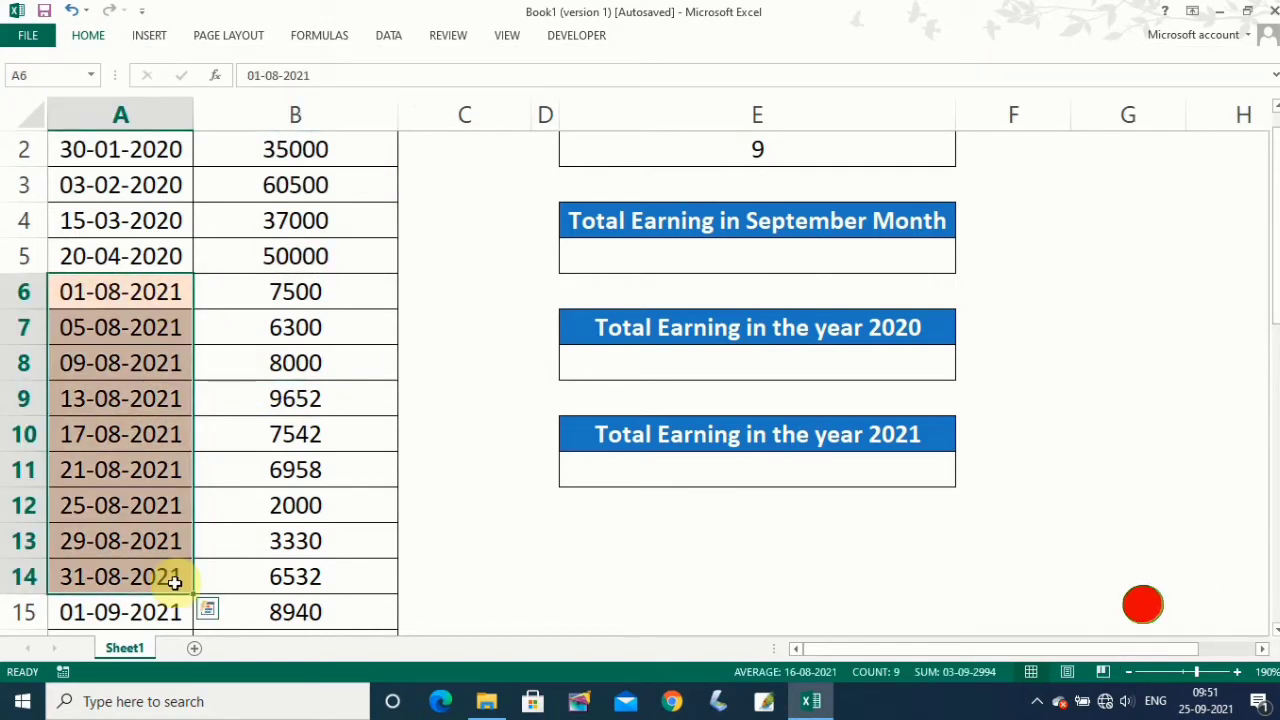
{"action": "left_click_drag", "start_coordinate": [256, 294], "coordinate": [254, 576]}
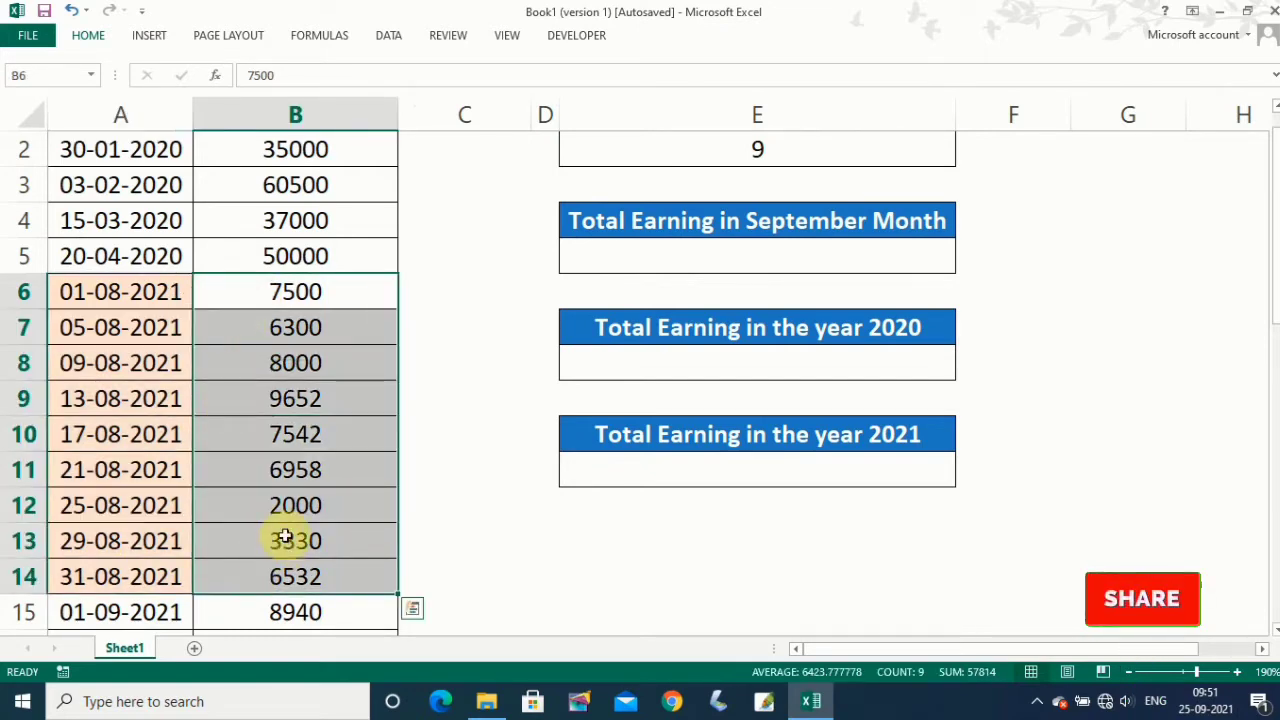
{"action": "left_click_drag", "start_coordinate": [1275, 301], "coordinate": [1275, 297]}
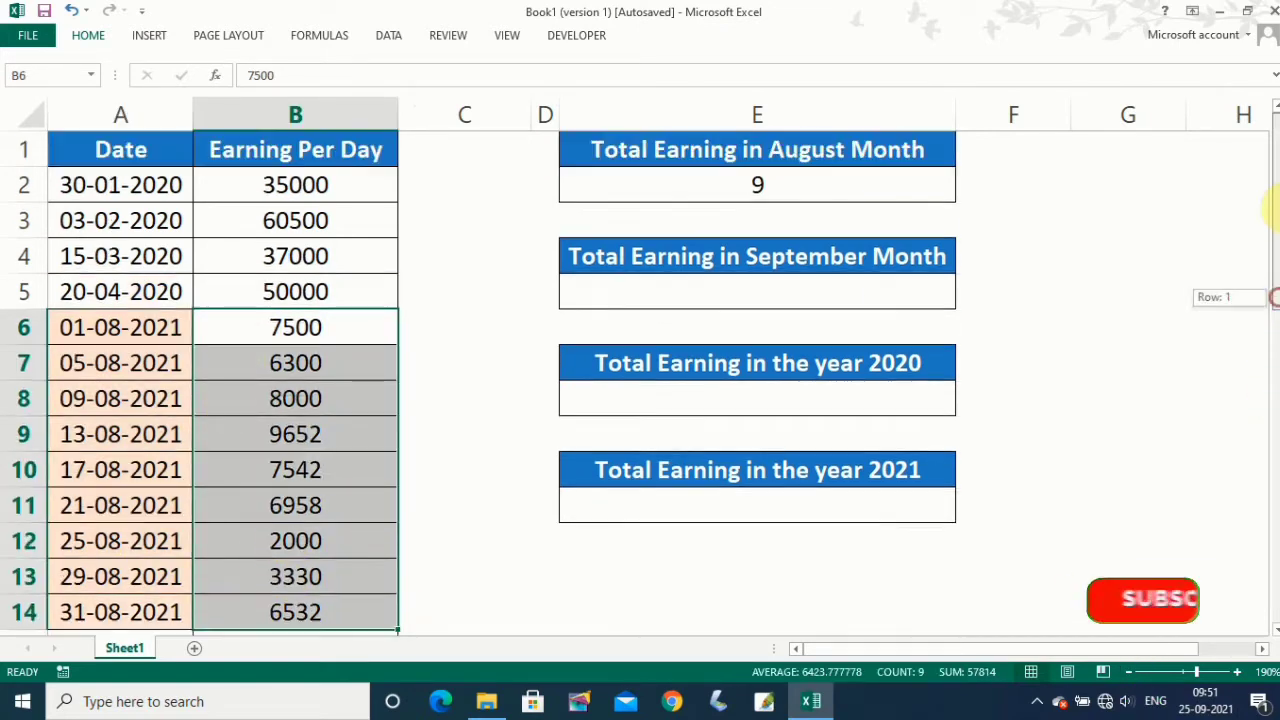
{"action": "left_click", "coordinate": [766, 184]}
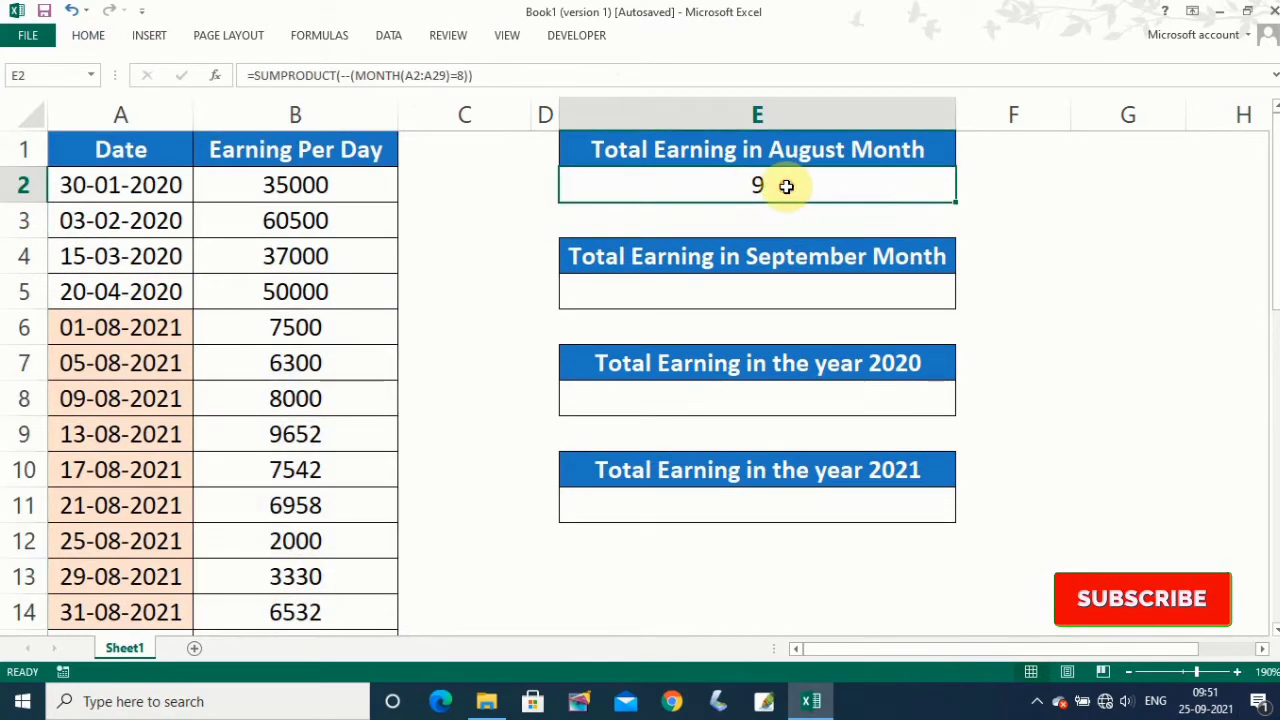
Change E2 to =SUMPRODUCT(--(MONTH(A2:A29)=8)*B2:B29), totalling August earnings at 57814.
{"action": "left_click", "coordinate": [491, 77]}
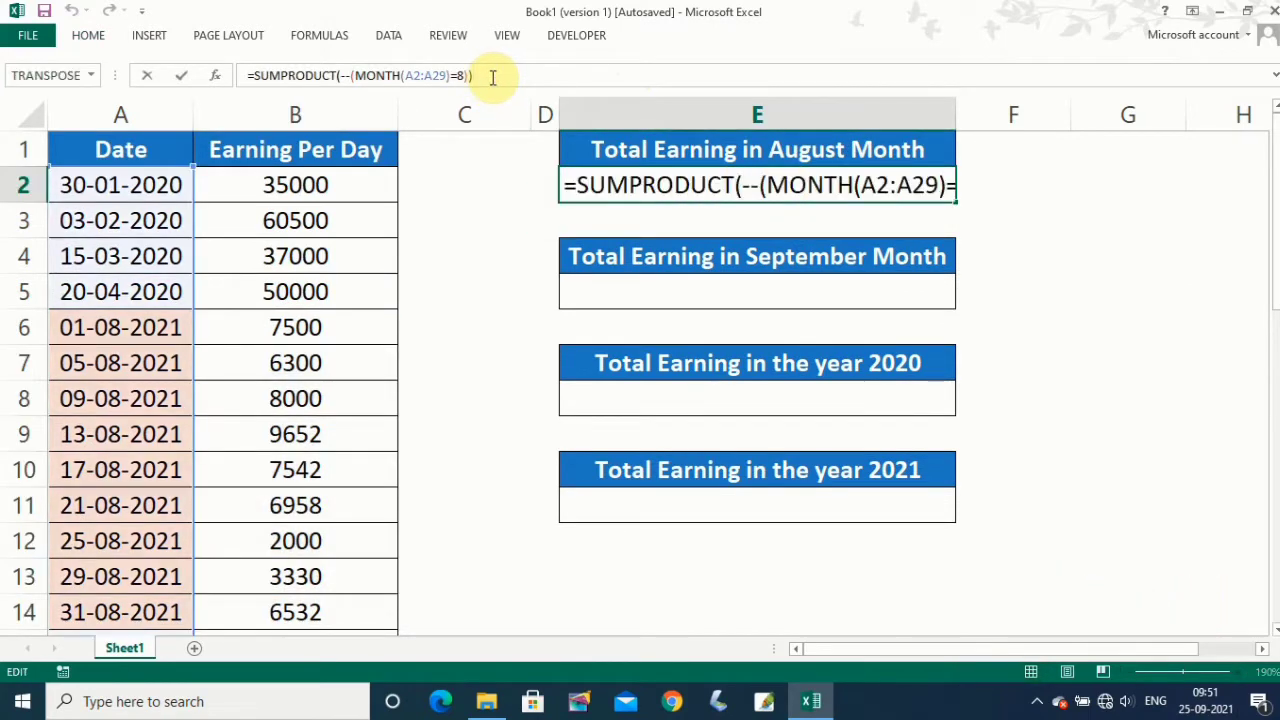
{"action": "key", "text": "BackSpace"}
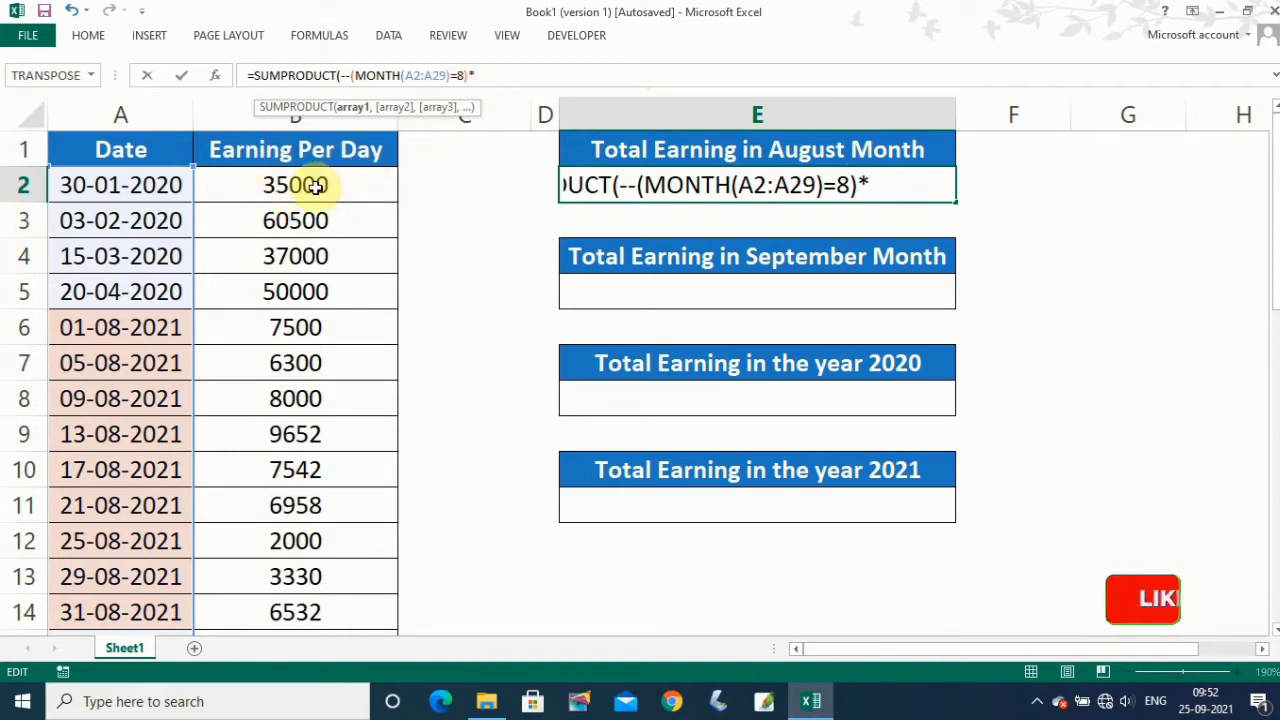
{"action": "left_click", "coordinate": [315, 187]}
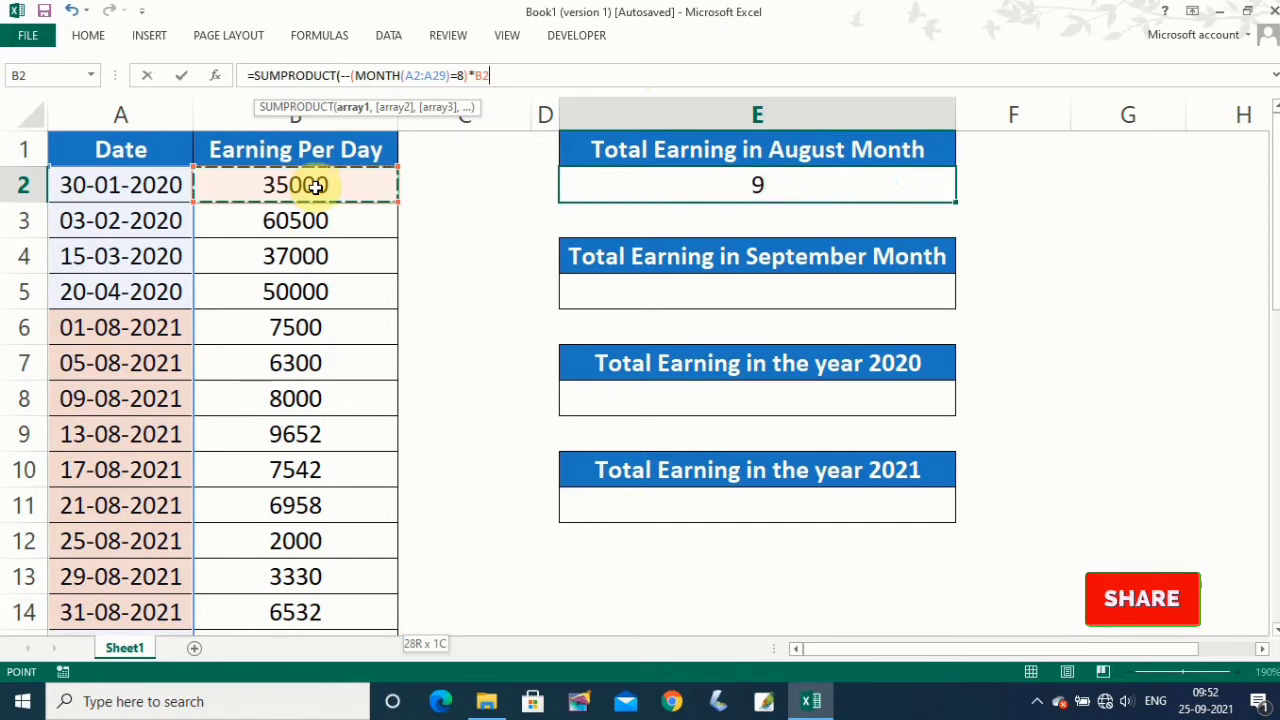
{"action": "key", "text": "ctrl+shift+Down"}
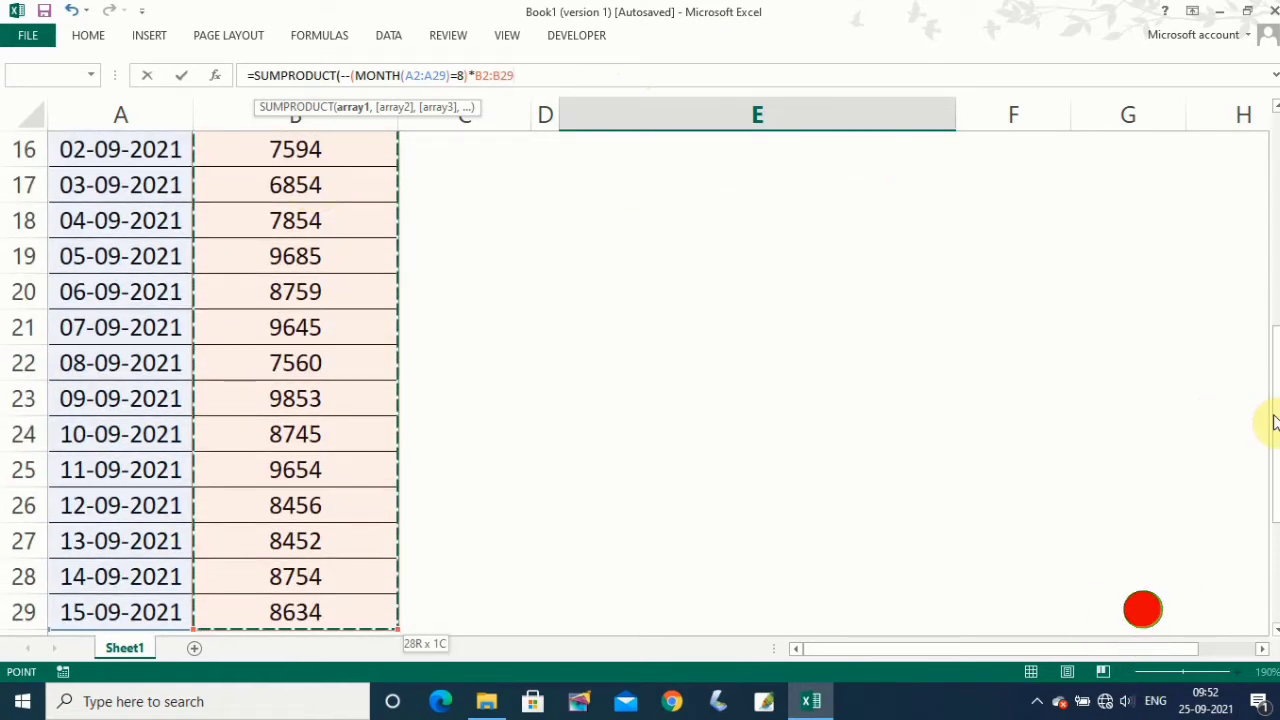
{"action": "left_click_drag", "start_coordinate": [1275, 420], "coordinate": [1272, 350]}
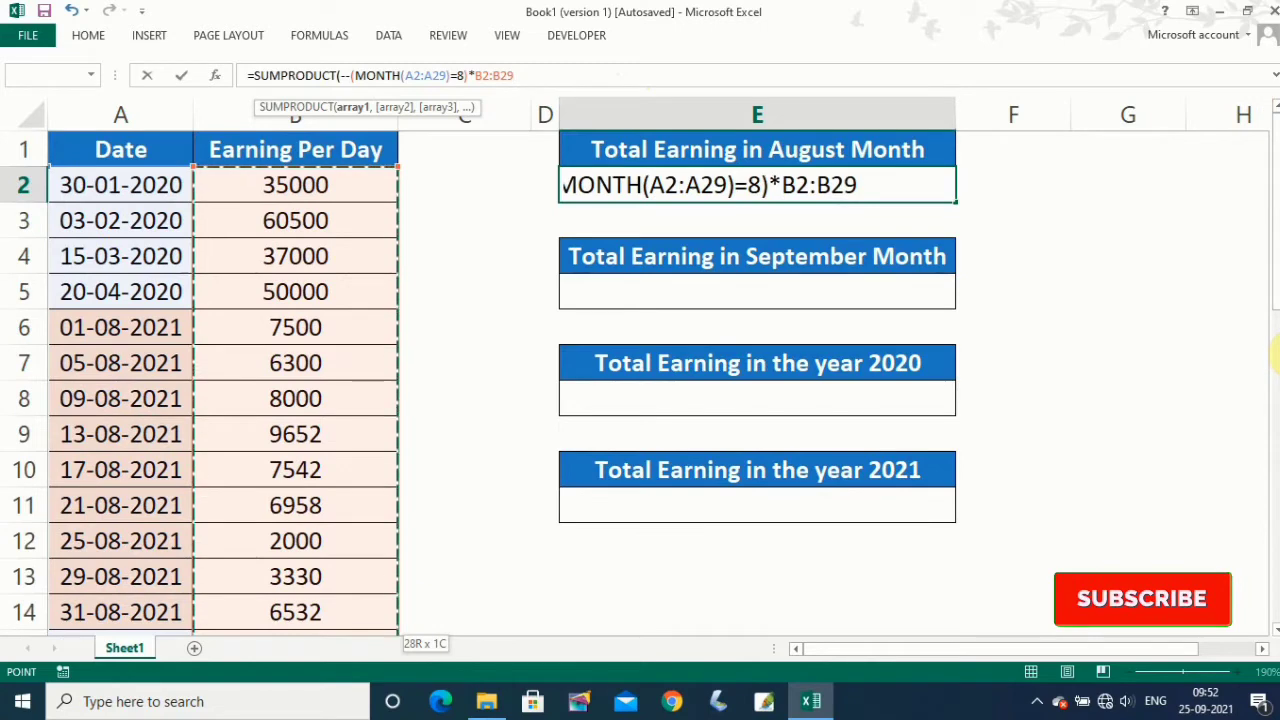
{"action": "type", "text": ")"}
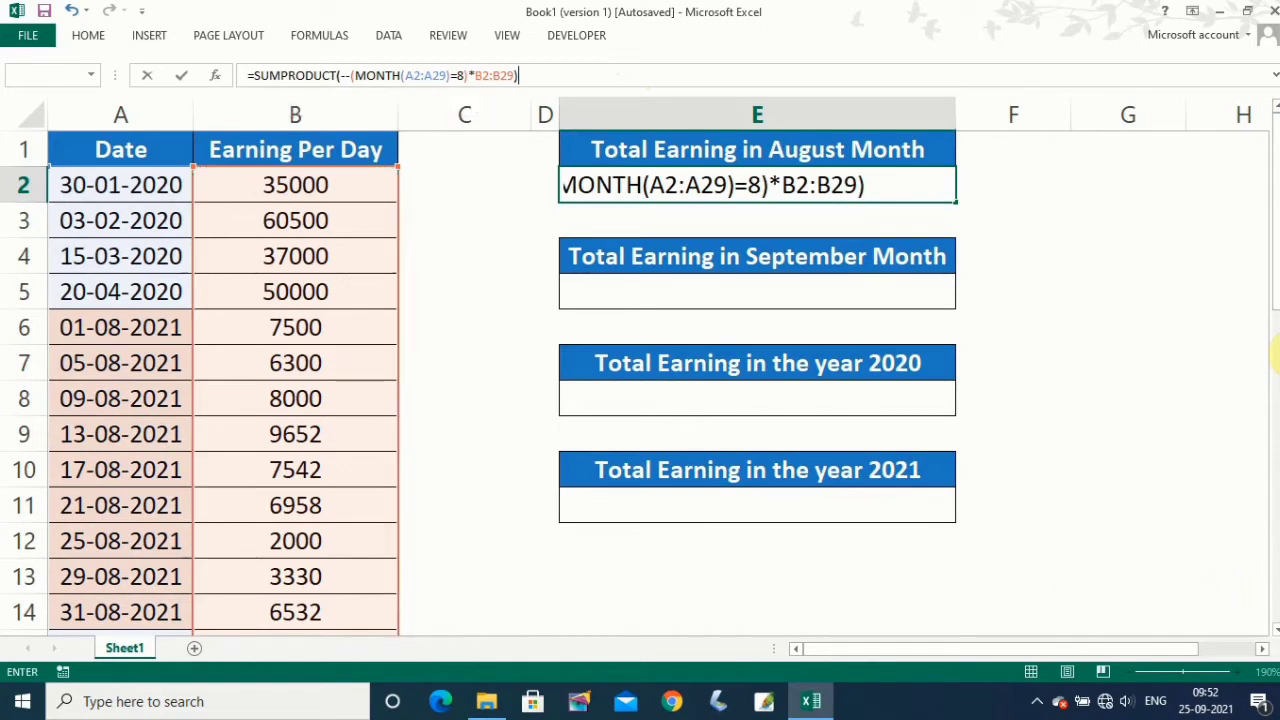
{"action": "key", "text": "Return"}
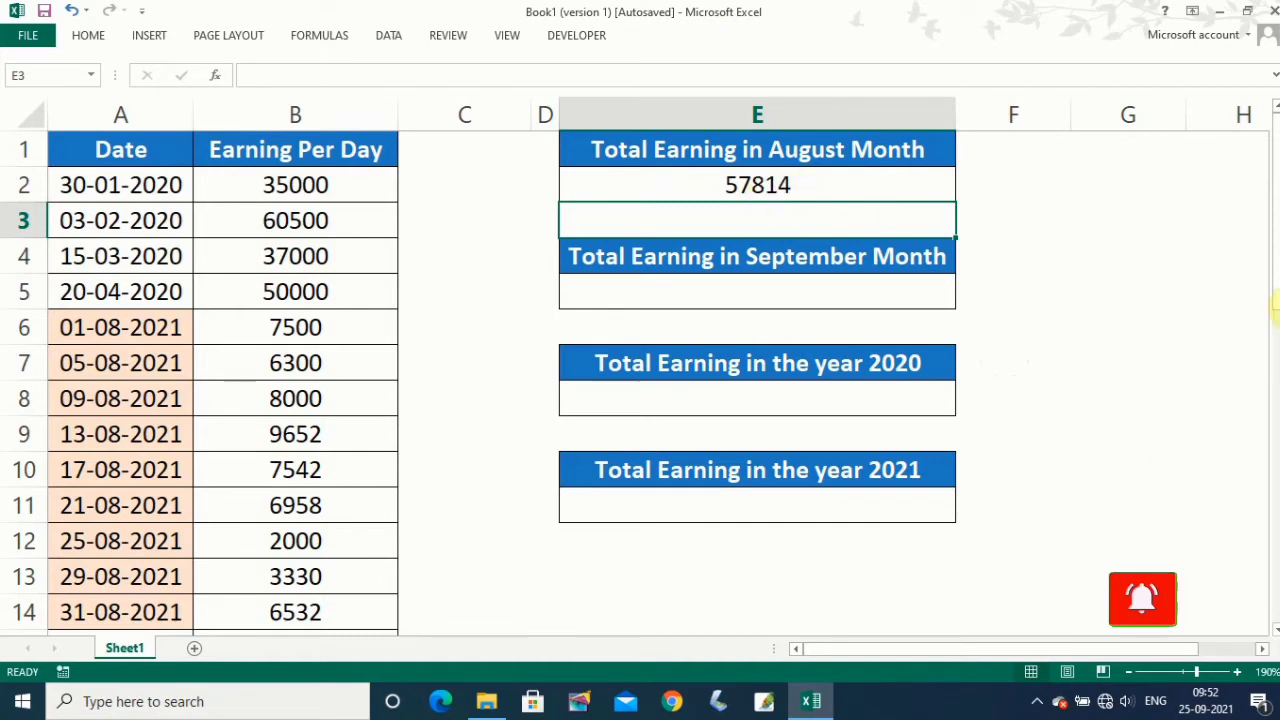
{"action": "left_click_drag", "start_coordinate": [1275, 270], "coordinate": [1276, 245]}
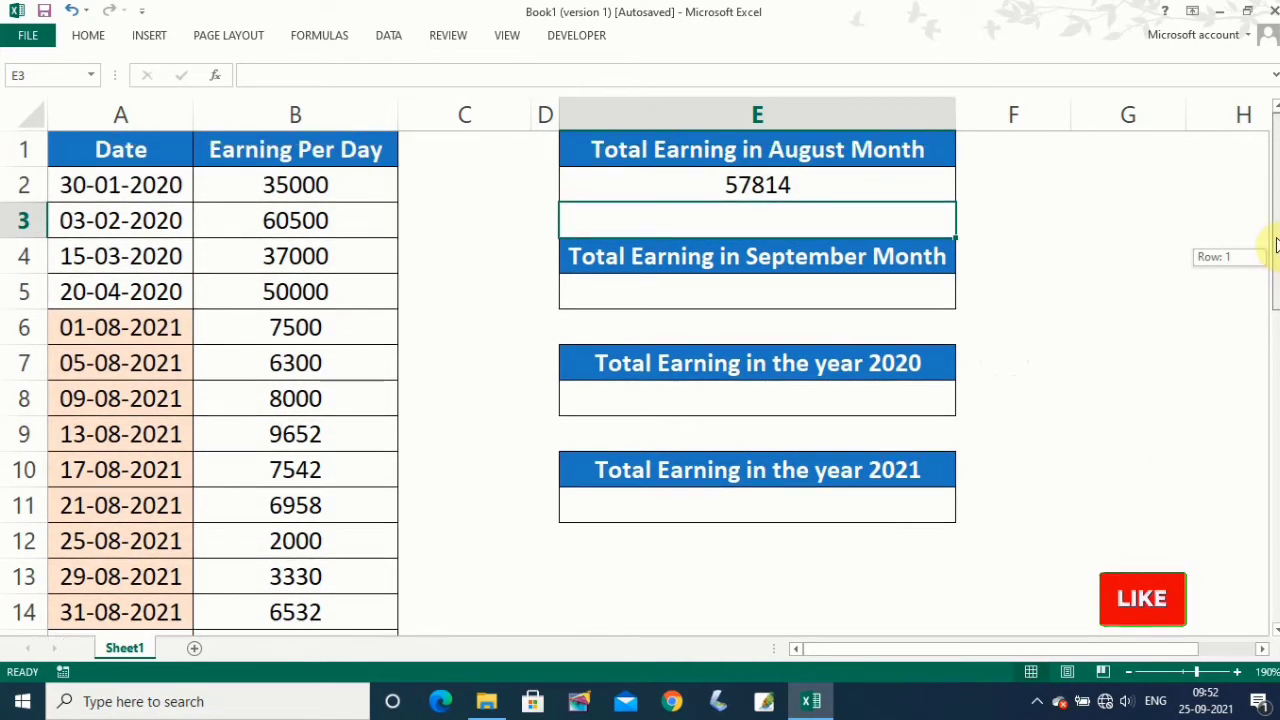
Add a check total =SUM(B6:B14) in C2, giving 57814 to match E2.
{"action": "left_click", "coordinate": [431, 192]}
{"action": "type", "text": "="}
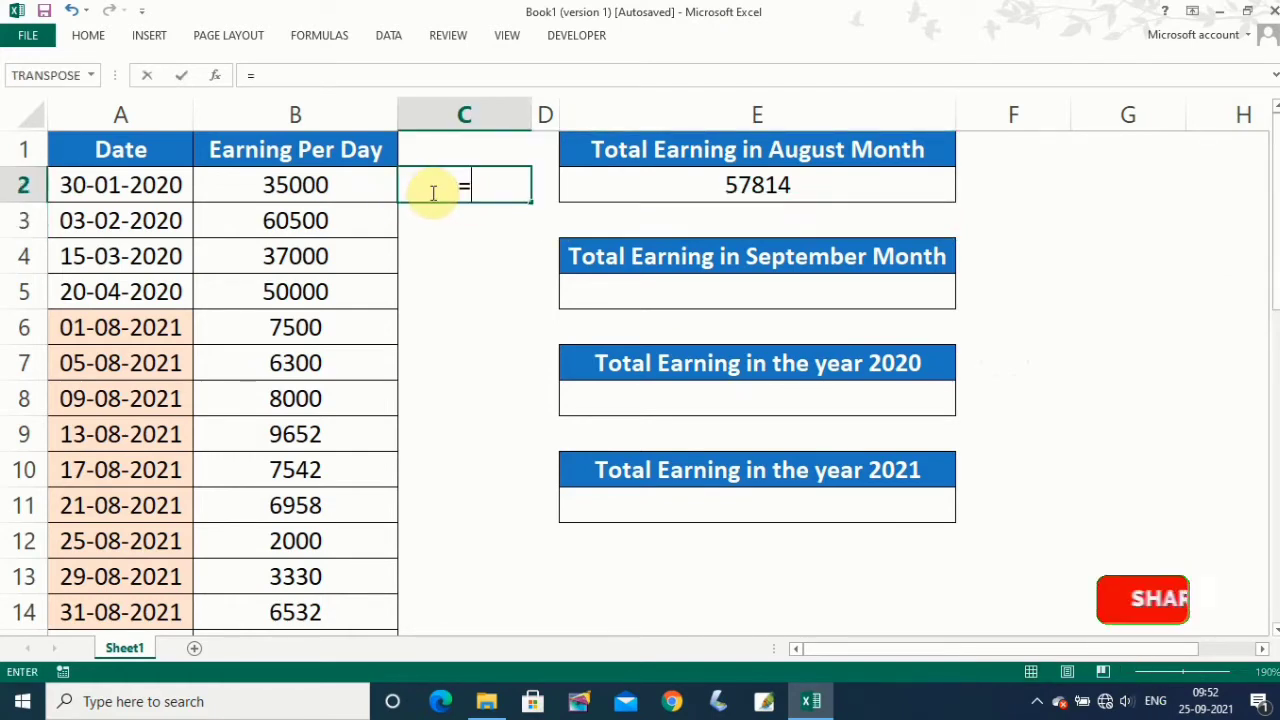
{"action": "type", "text": "SUM("}
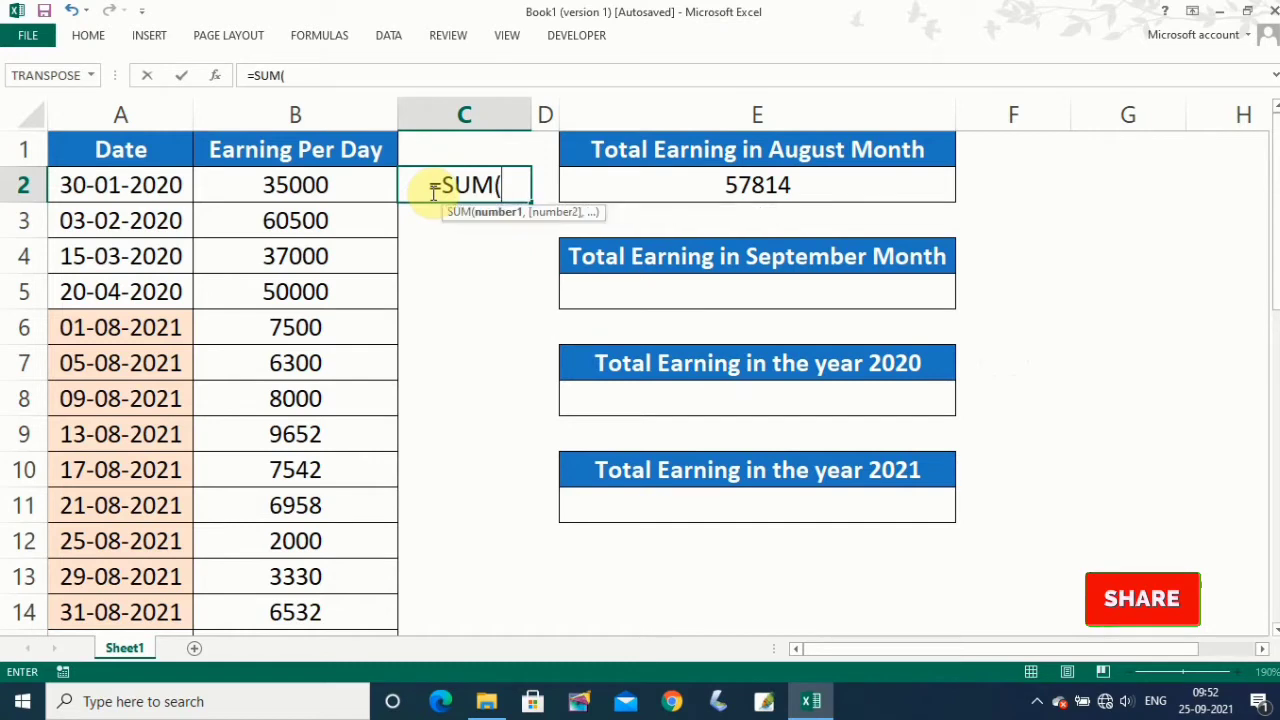
{"action": "left_click", "coordinate": [250, 322]}
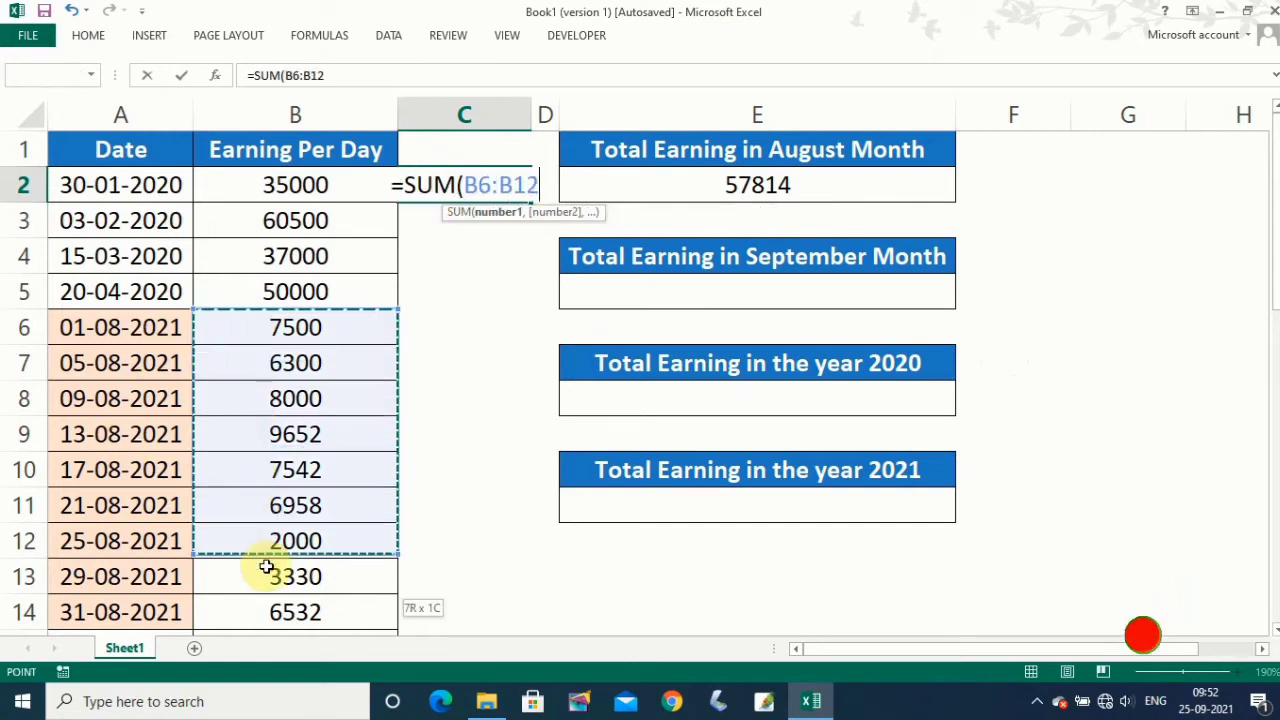
{"action": "left_click_drag", "start_coordinate": [250, 364], "coordinate": [272, 612]}
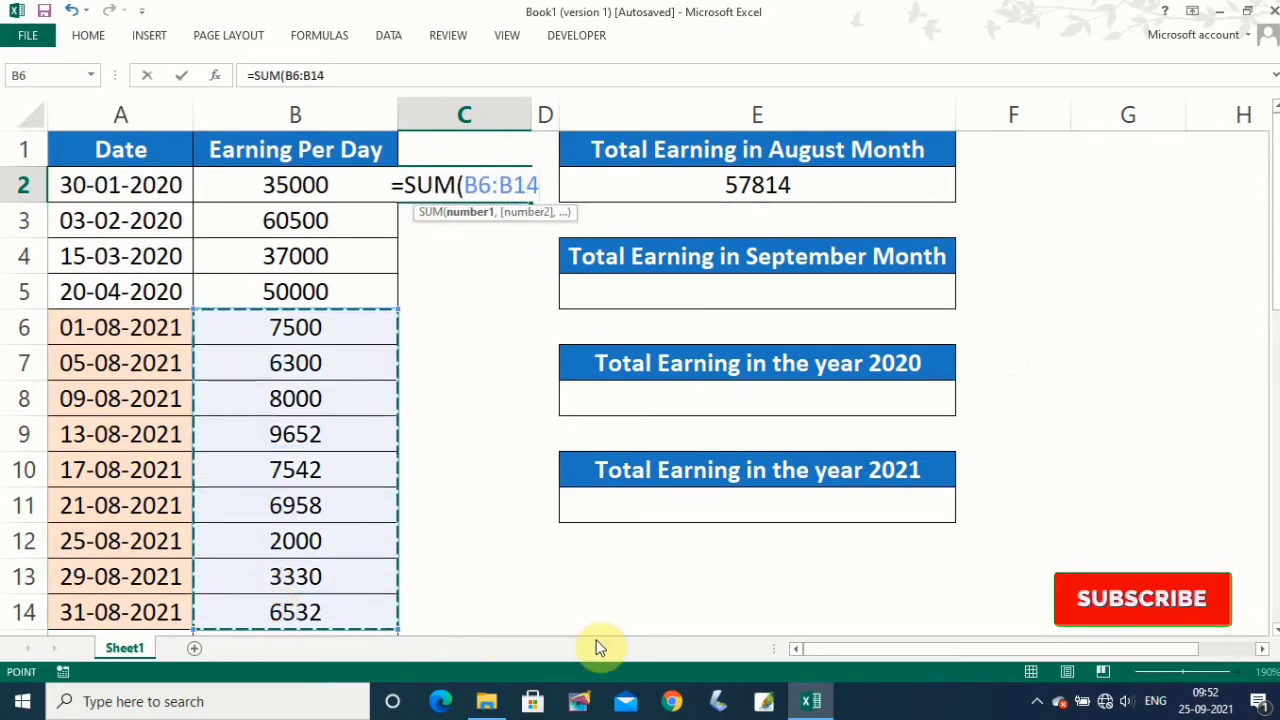
{"action": "key", "text": "Return"}
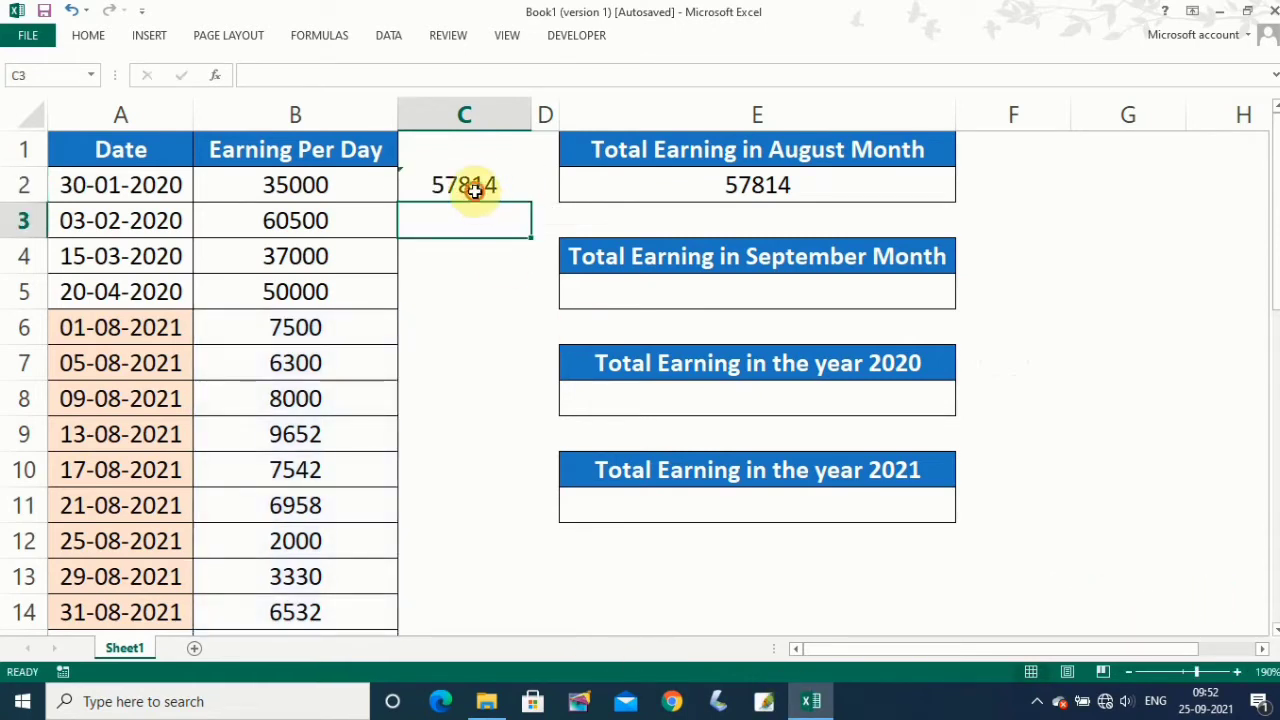
{"action": "left_click_drag", "start_coordinate": [465, 185], "coordinate": [645, 187]}
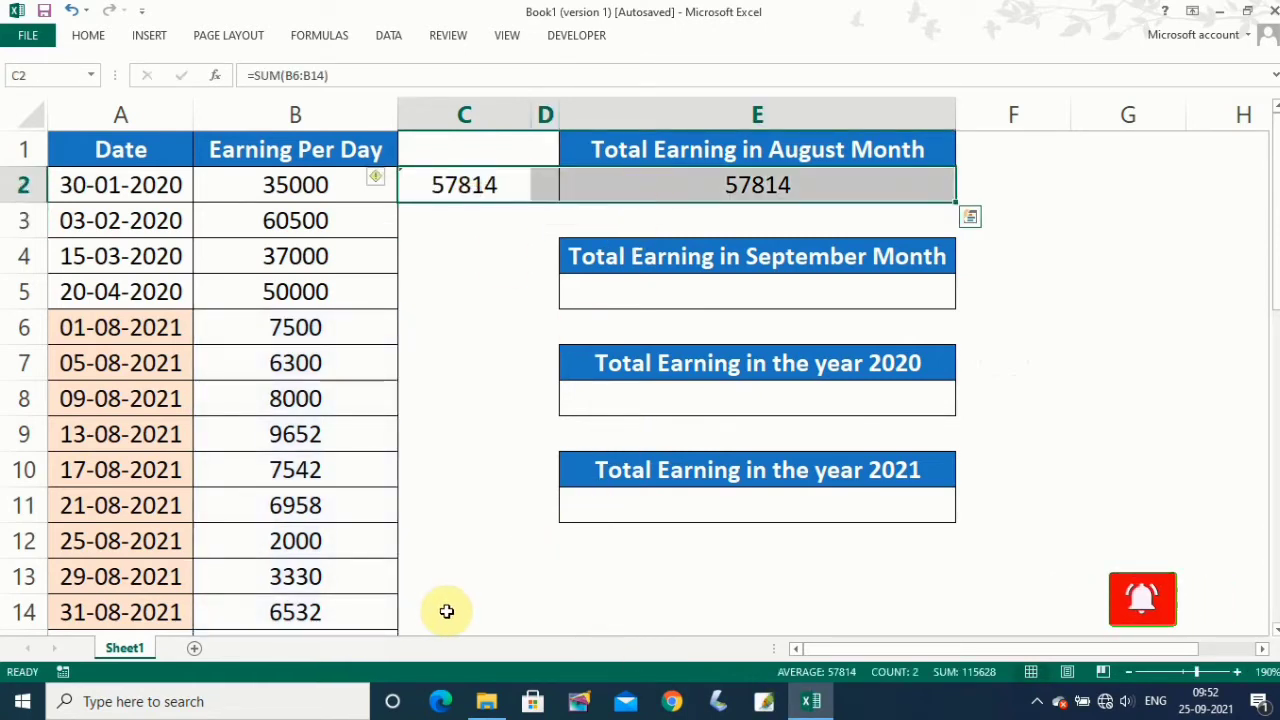
Enter =SUMPRODUCT(--(MONTH(A2:A29)=9)) in E5, which counts 15 September dates.
{"action": "left_click", "coordinate": [850, 295]}
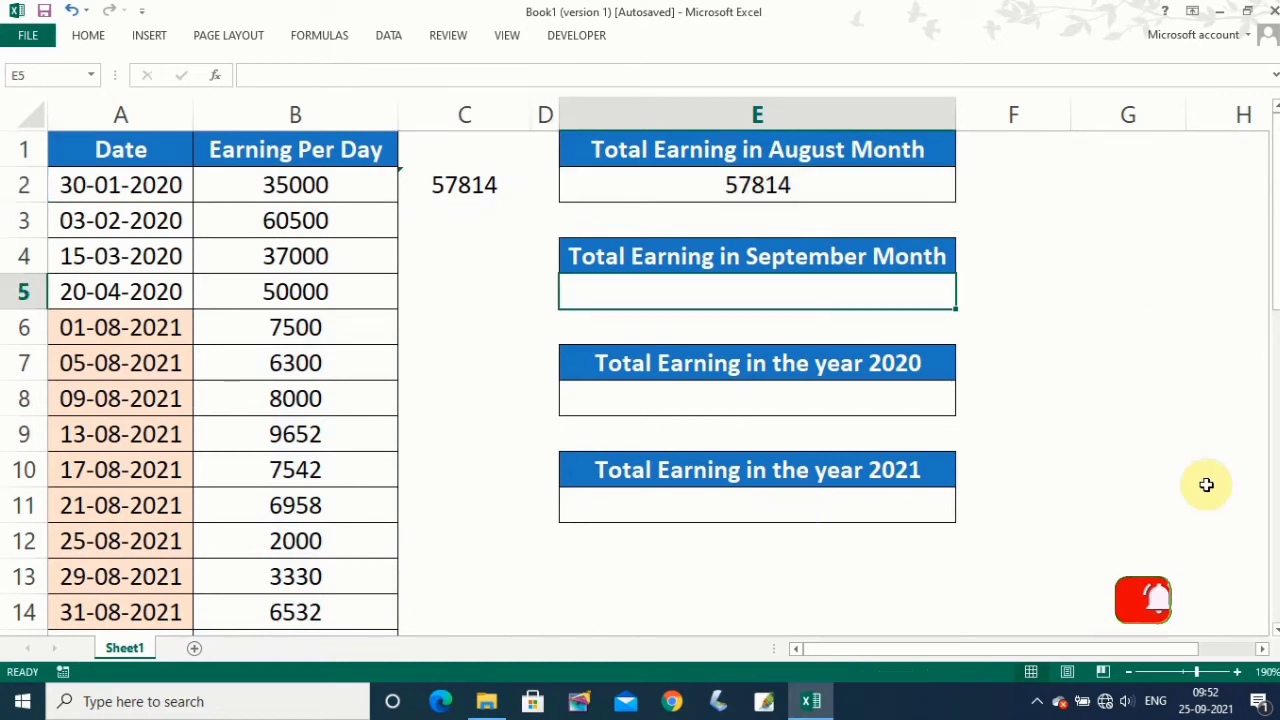
{"action": "left_click", "coordinate": [828, 295]}
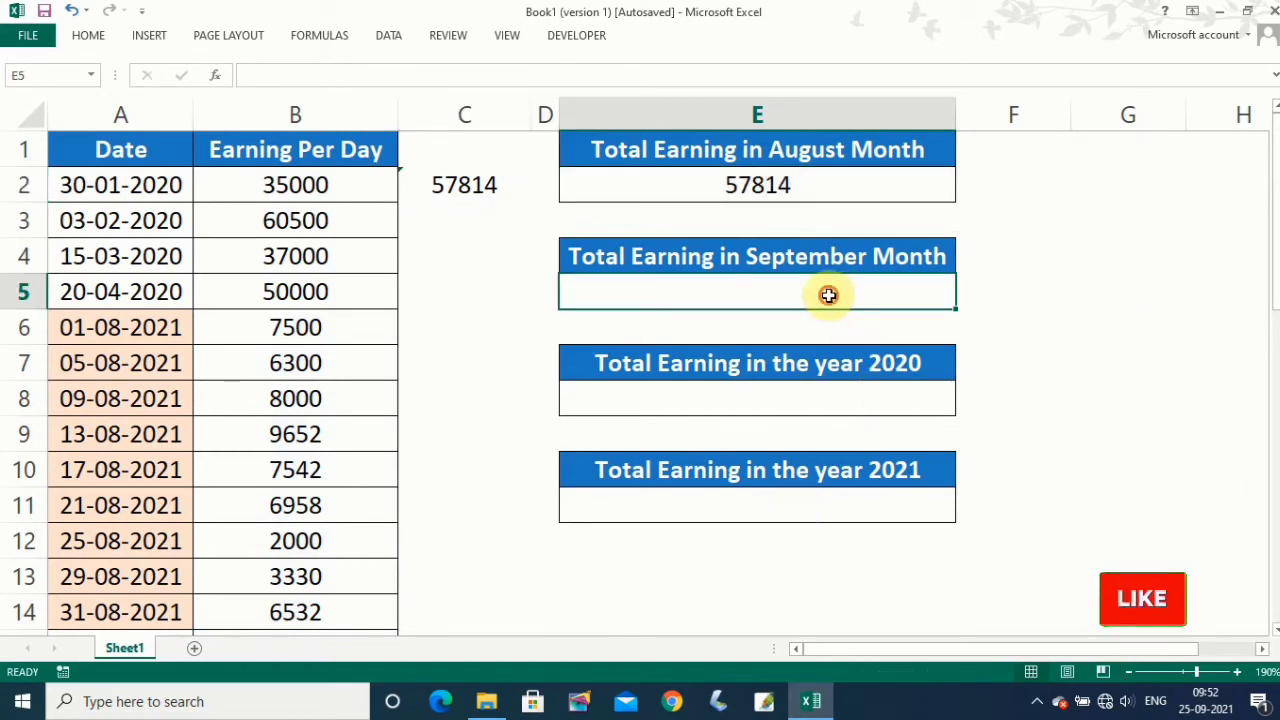
{"action": "type", "text": "="}
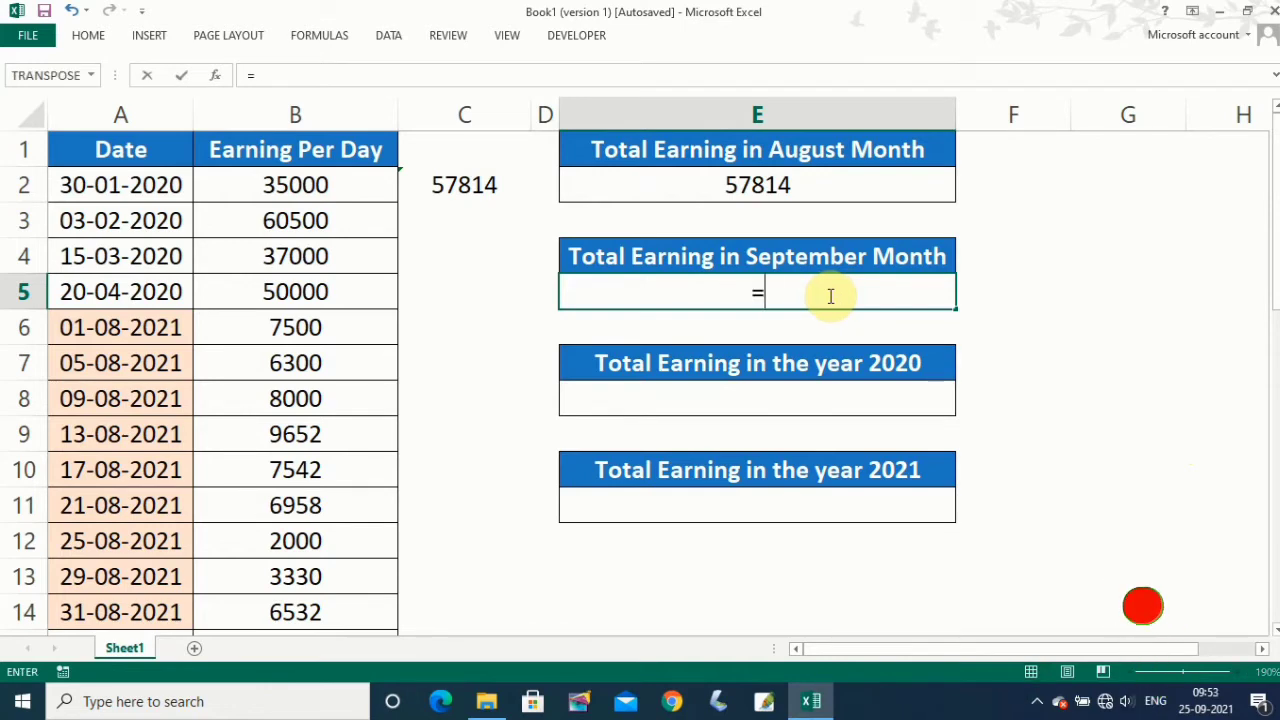
{"action": "type", "text": "SUMPROD"}
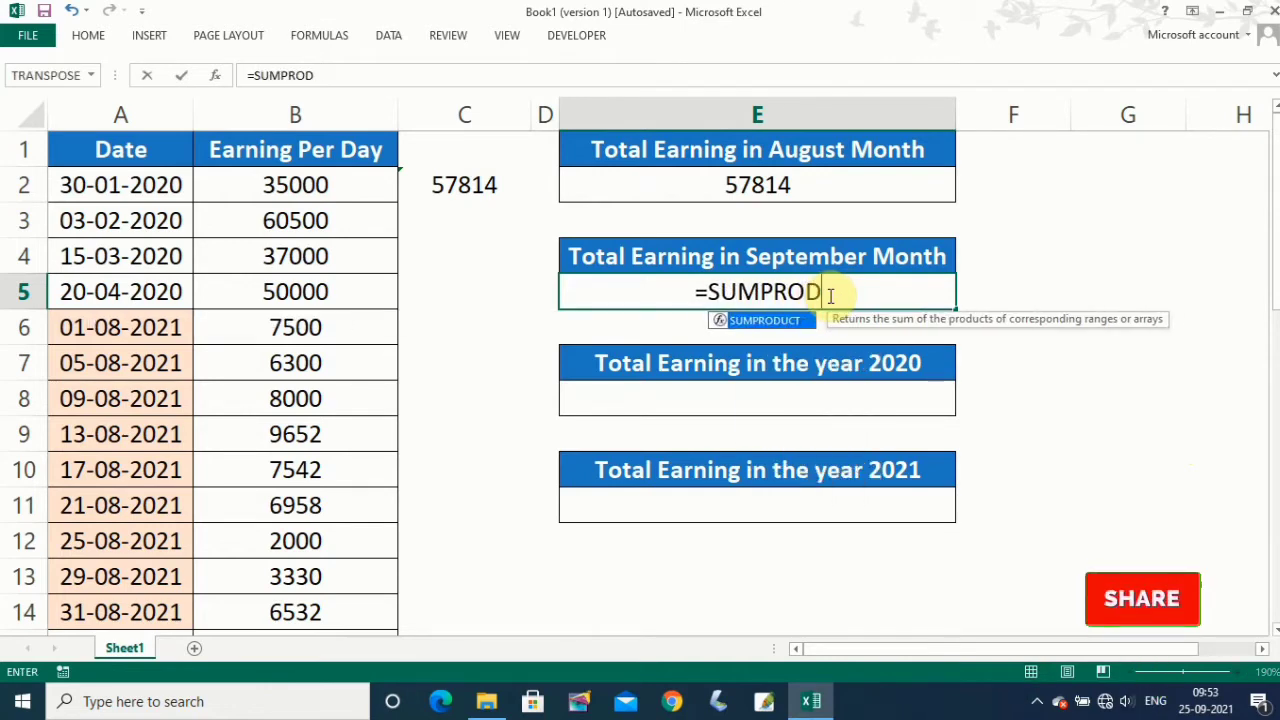
{"action": "type", "text": "U"}
{"action": "key", "text": "Tab"}
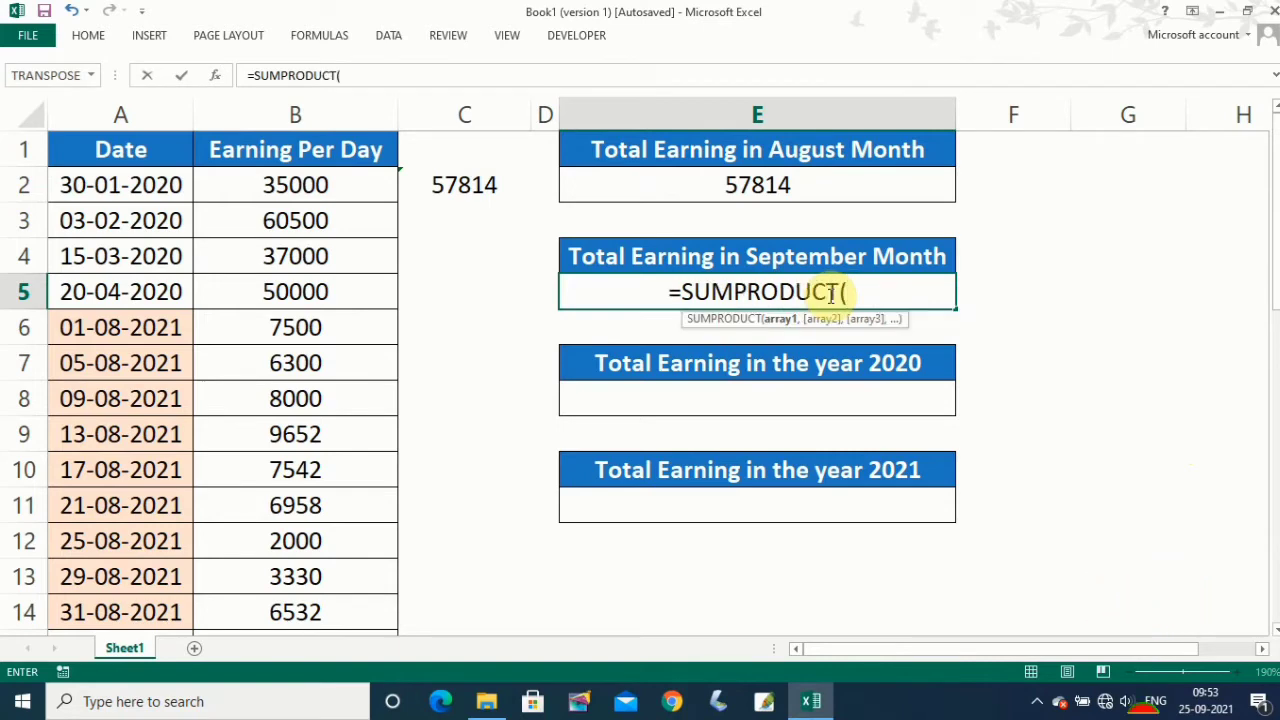
{"action": "type", "text": "--"}
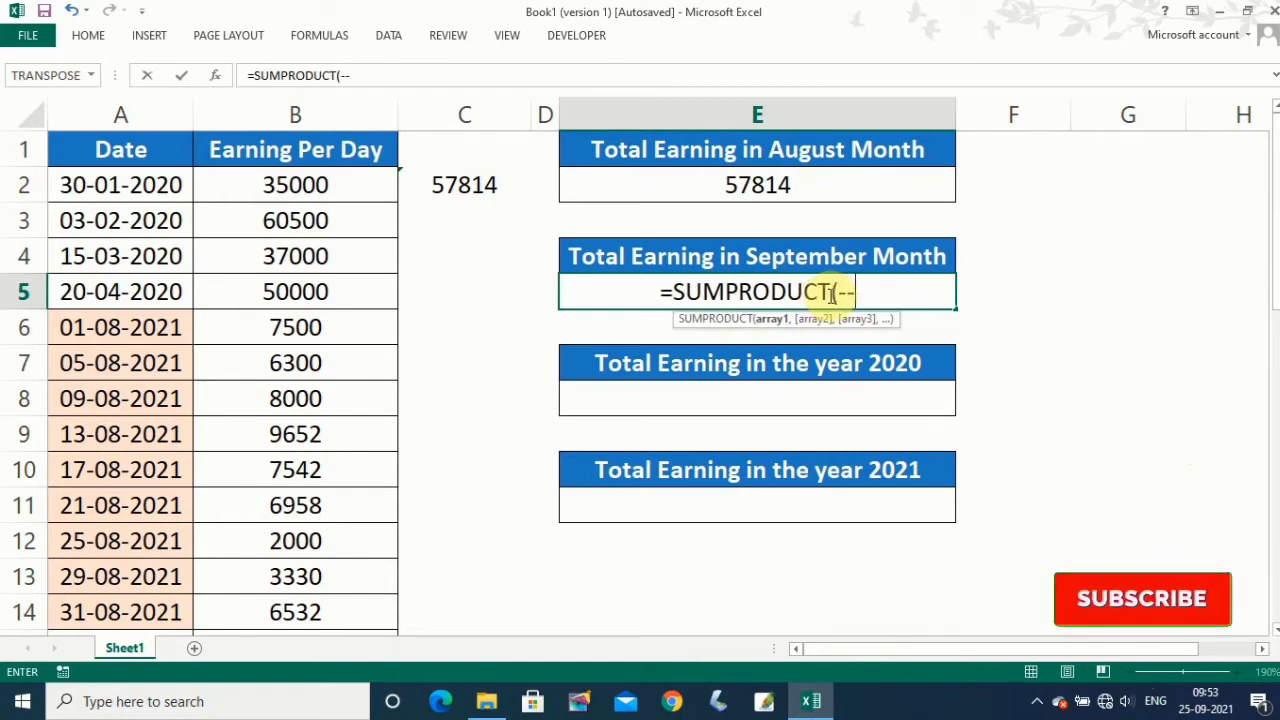
{"action": "type", "text": "("}
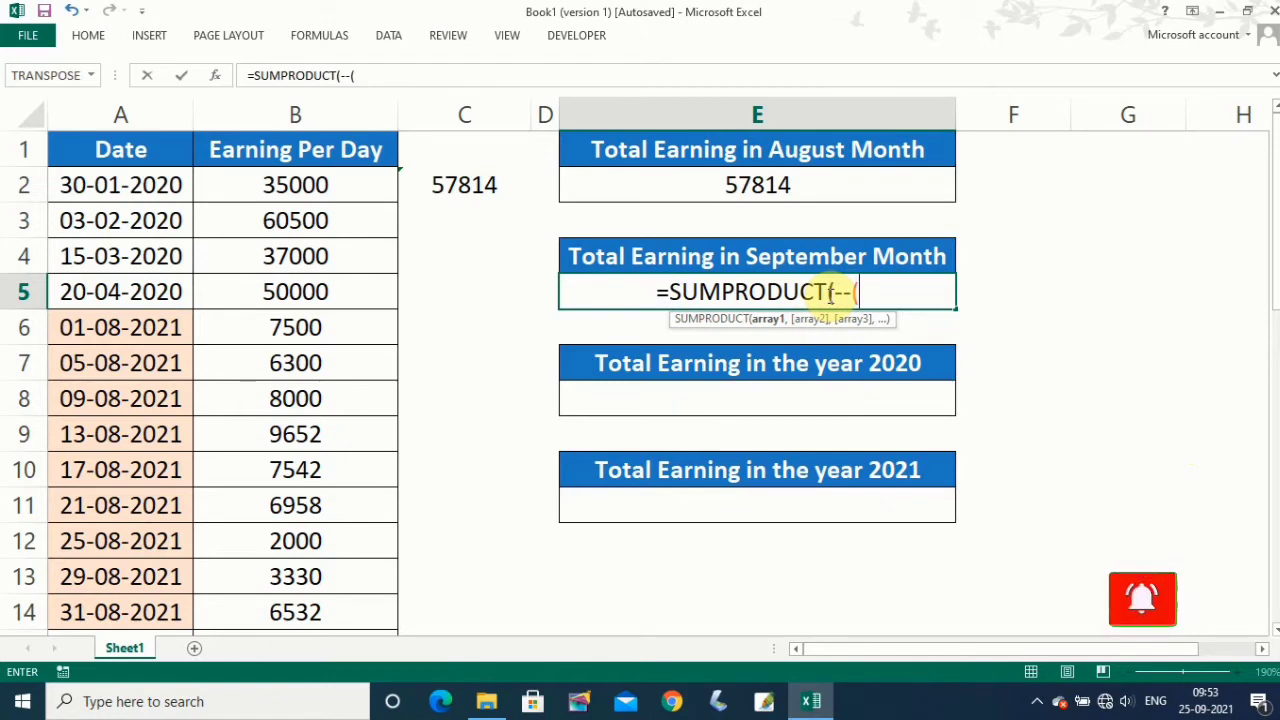
{"action": "type", "text": "MONTH"}
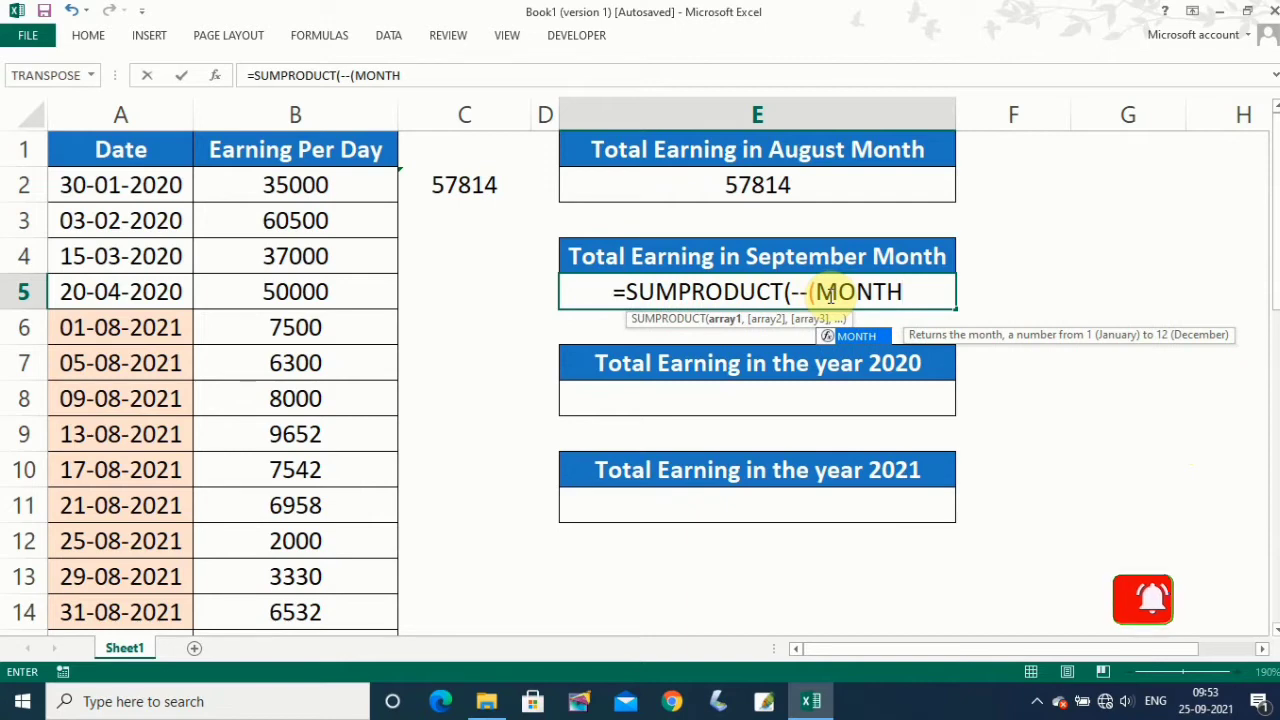
{"action": "type", "text": "("}
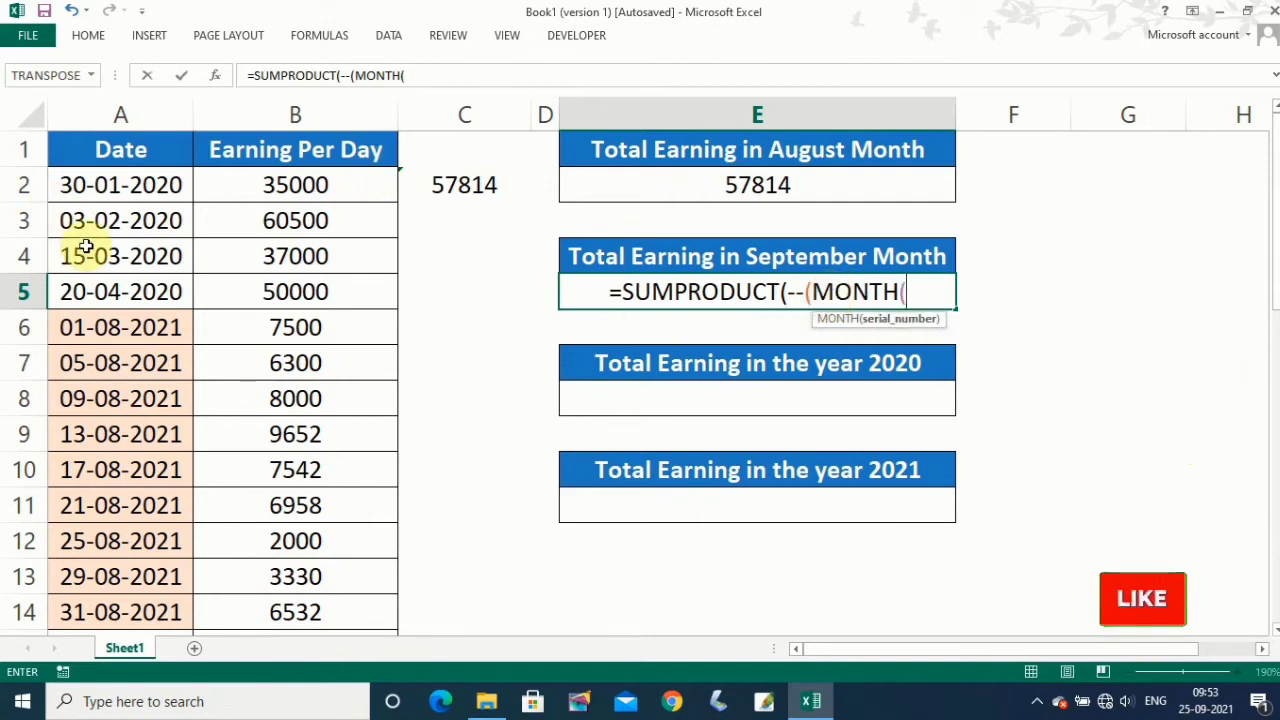
{"action": "left_click", "coordinate": [116, 182]}
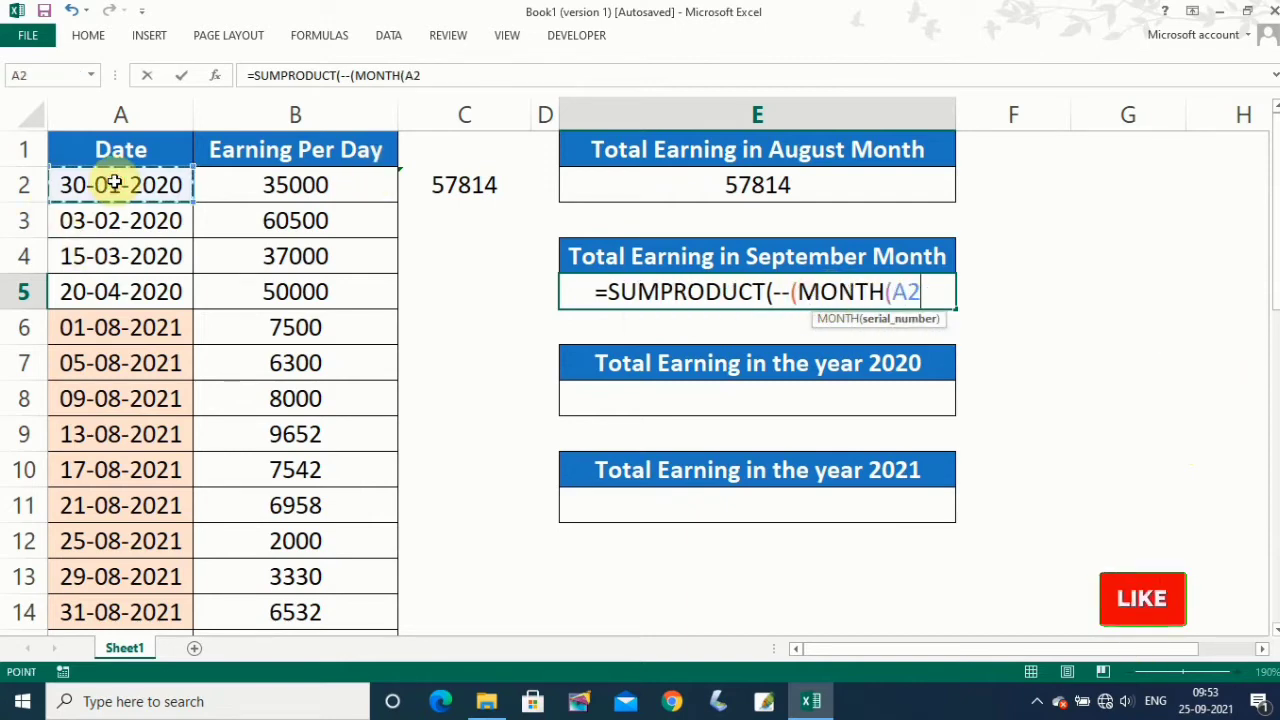
{"action": "key", "text": "ctrl+shift+Down"}
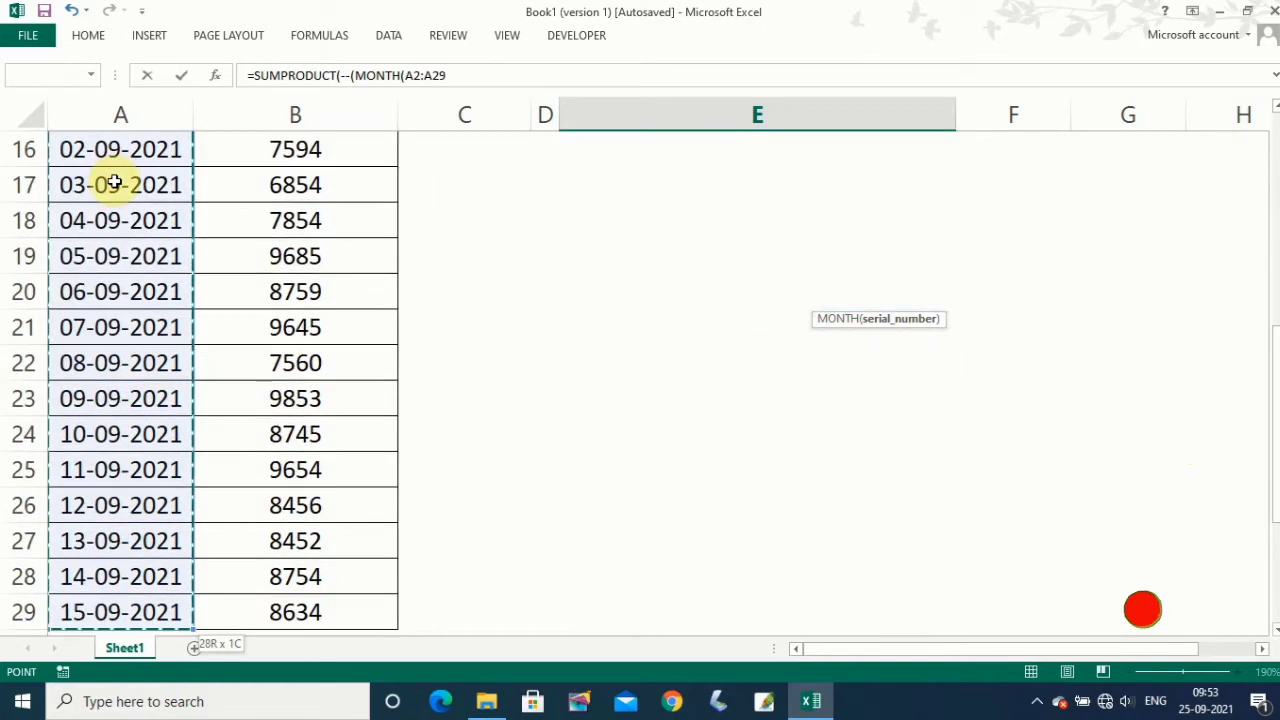
{"action": "left_click_drag", "start_coordinate": [1274, 430], "coordinate": [1257, 150]}
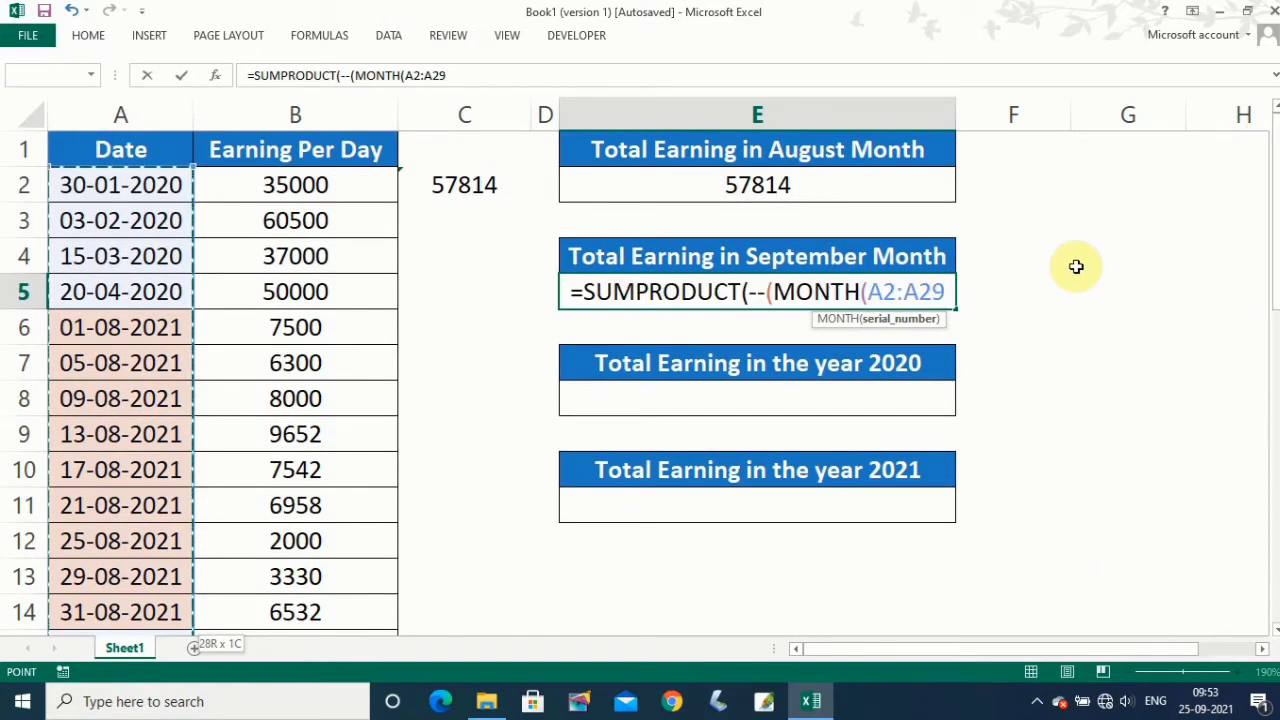
{"action": "type", "text": ")="}
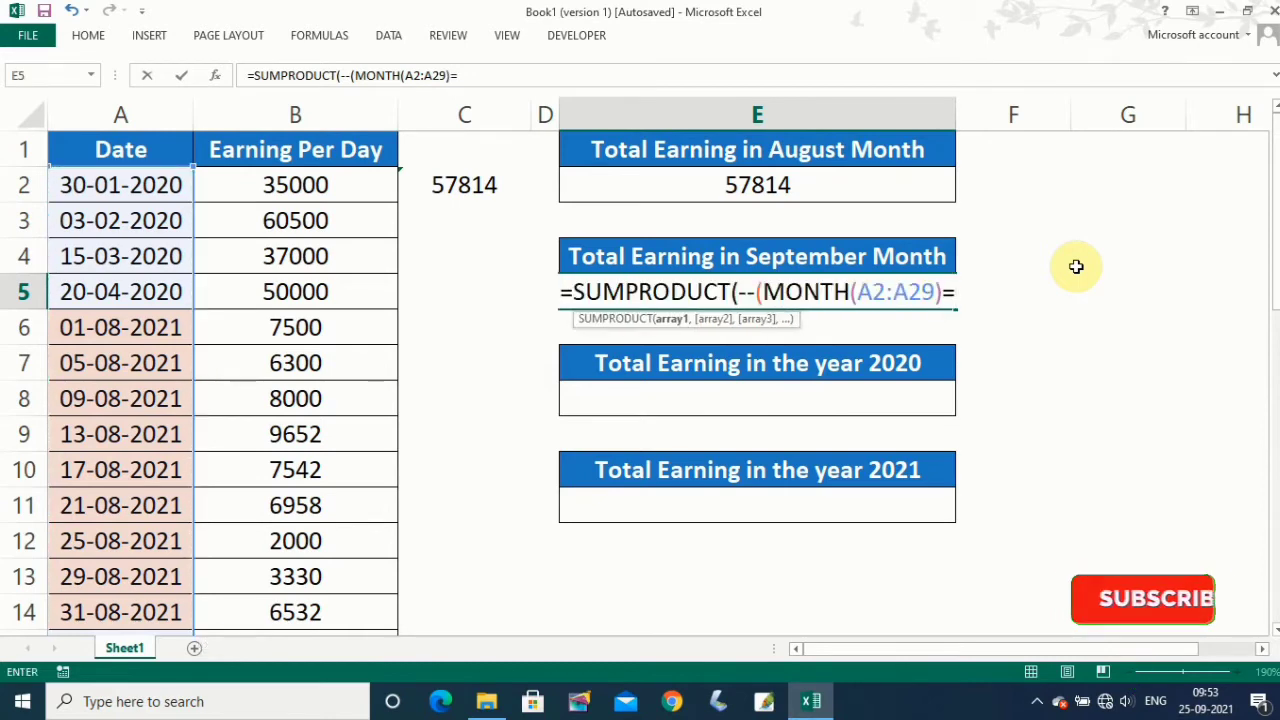
{"action": "type", "text": "9"}
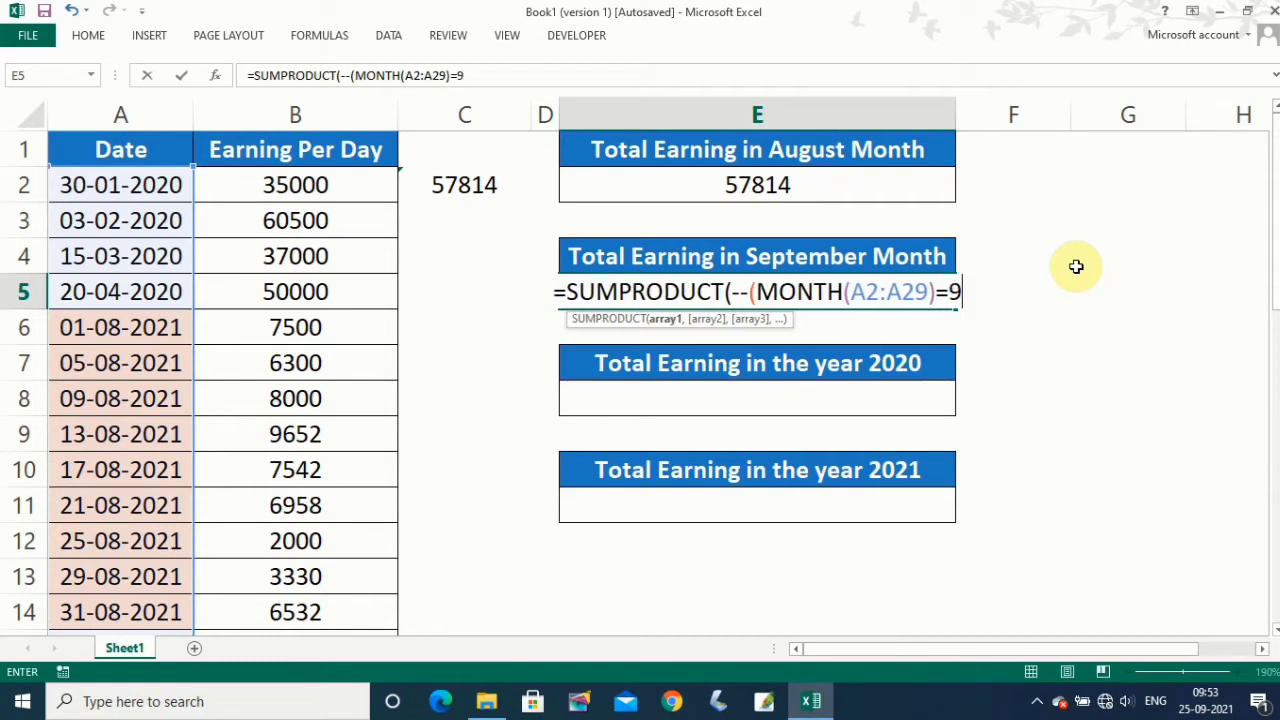
{"action": "type", "text": ")"}
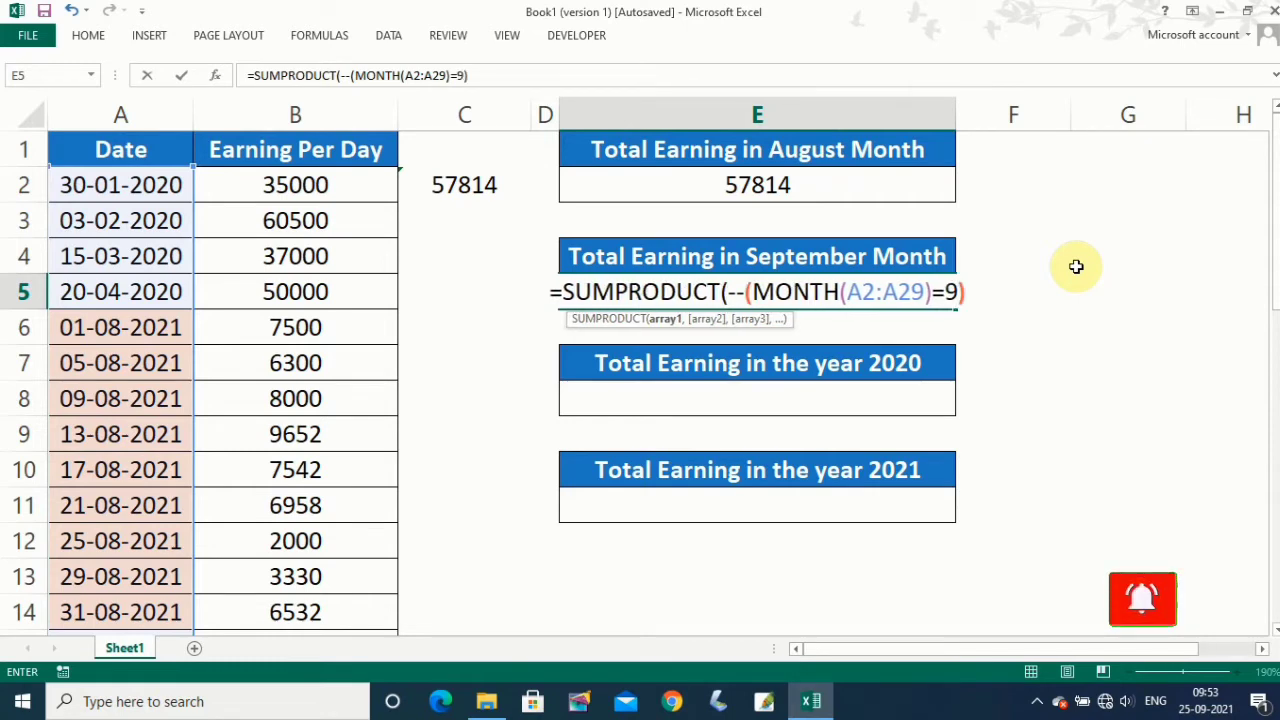
{"action": "type", "text": ")"}
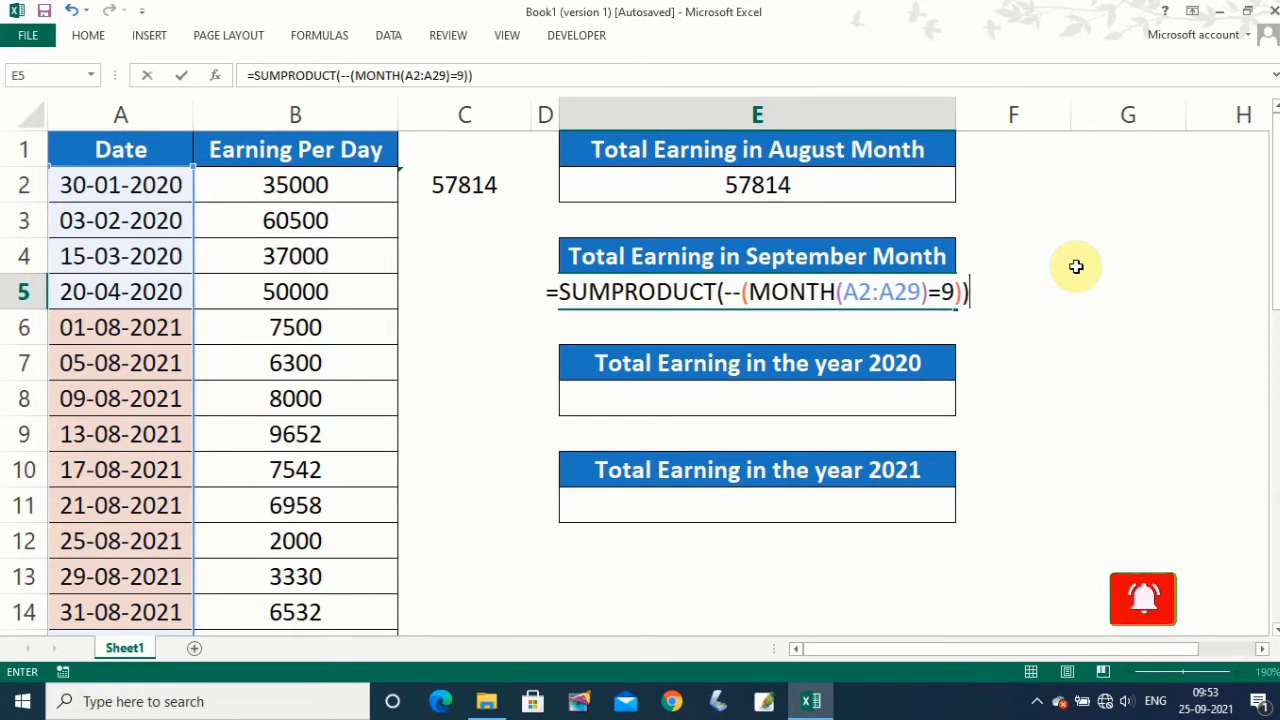
{"action": "key", "text": "Return"}
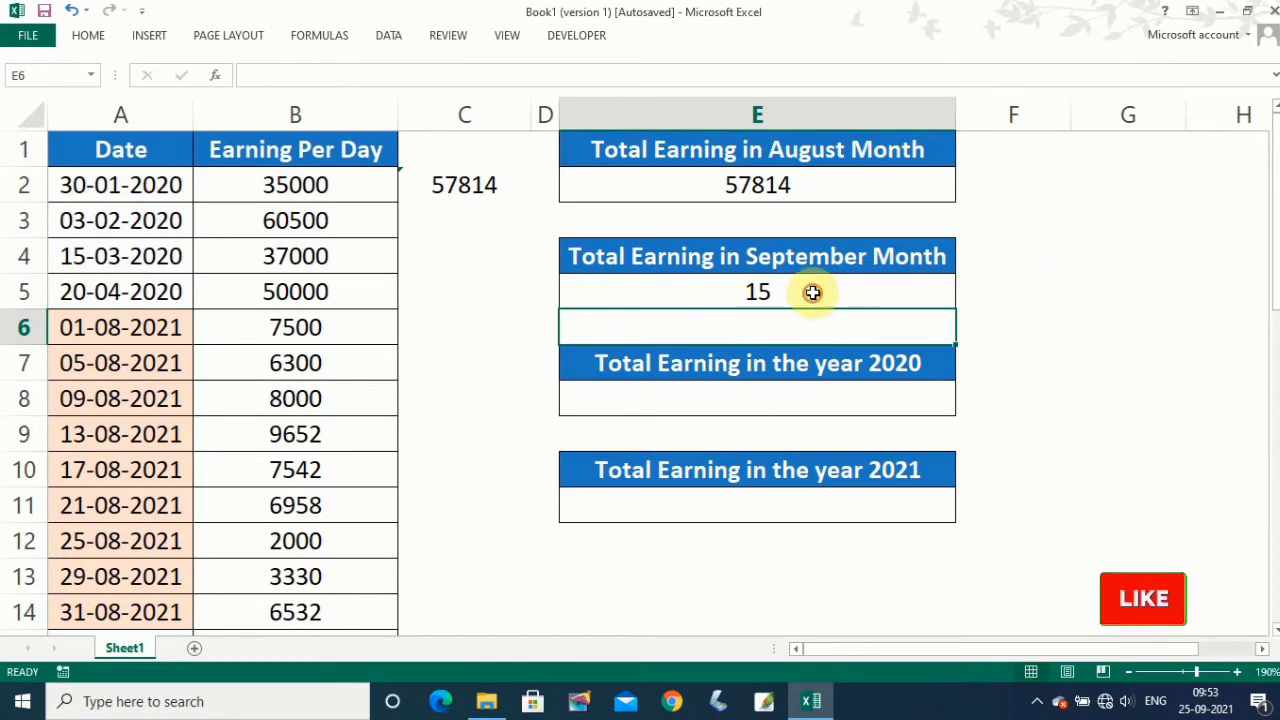
Select the September dates in column A to check them against E5.
{"action": "left_click", "coordinate": [812, 291]}
{"action": "left_click_drag", "start_coordinate": [1276, 250], "coordinate": [1276, 285]}
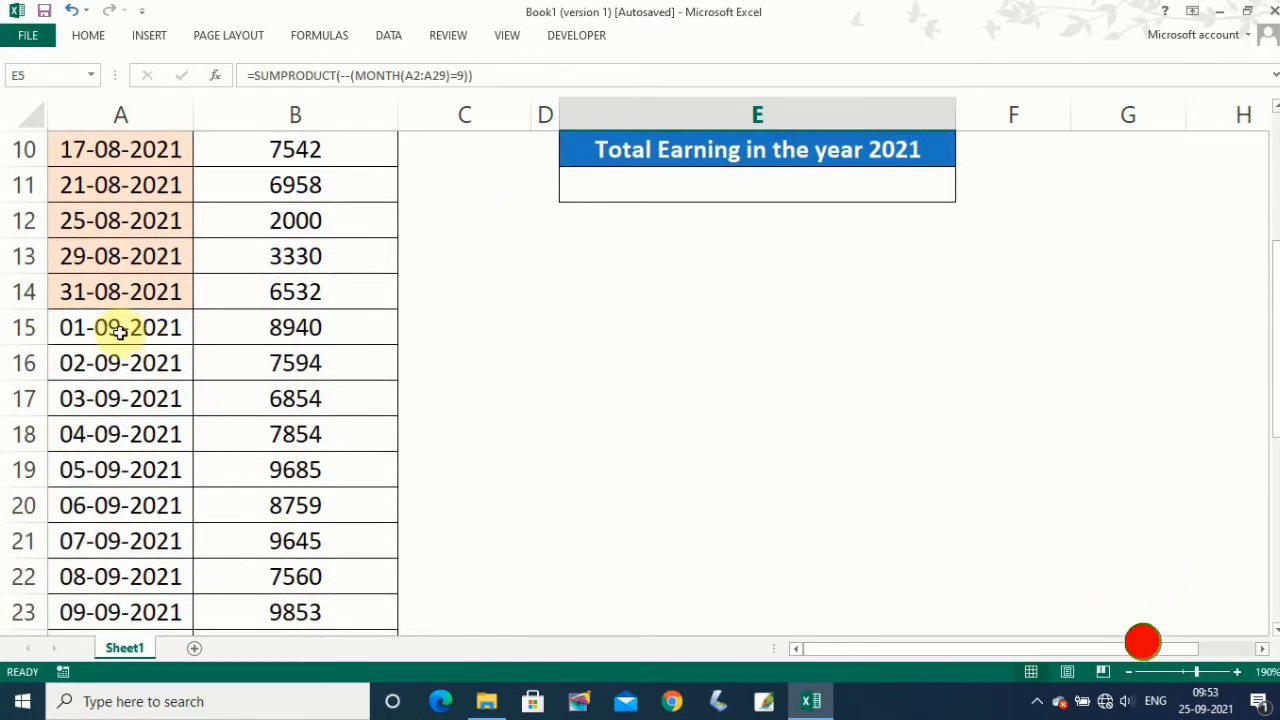
{"action": "mouse_move", "coordinate": [123, 330]}
{"action": "left_mouse_down"}
{"action": "mouse_move", "coordinate": [131, 608]}
{"action": "mouse_move", "coordinate": [127, 541]}
{"action": "left_mouse_up"}
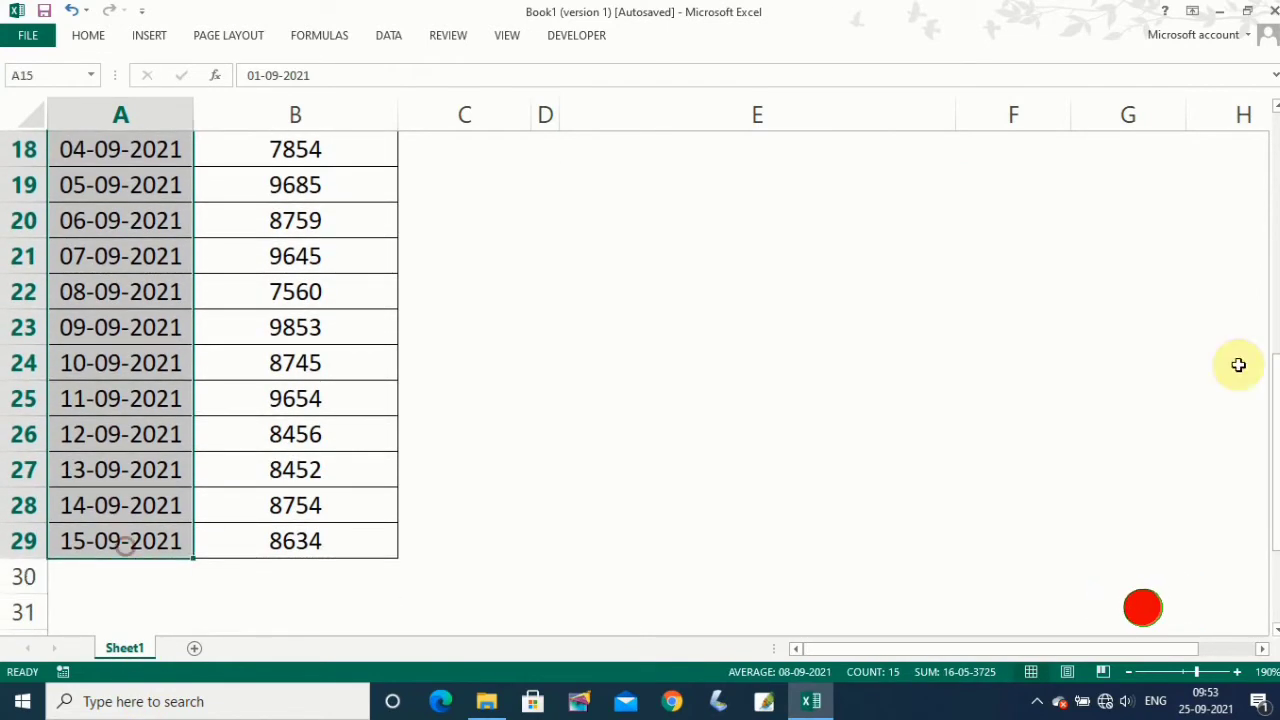
{"action": "left_click_drag", "start_coordinate": [1274, 428], "coordinate": [1276, 424]}
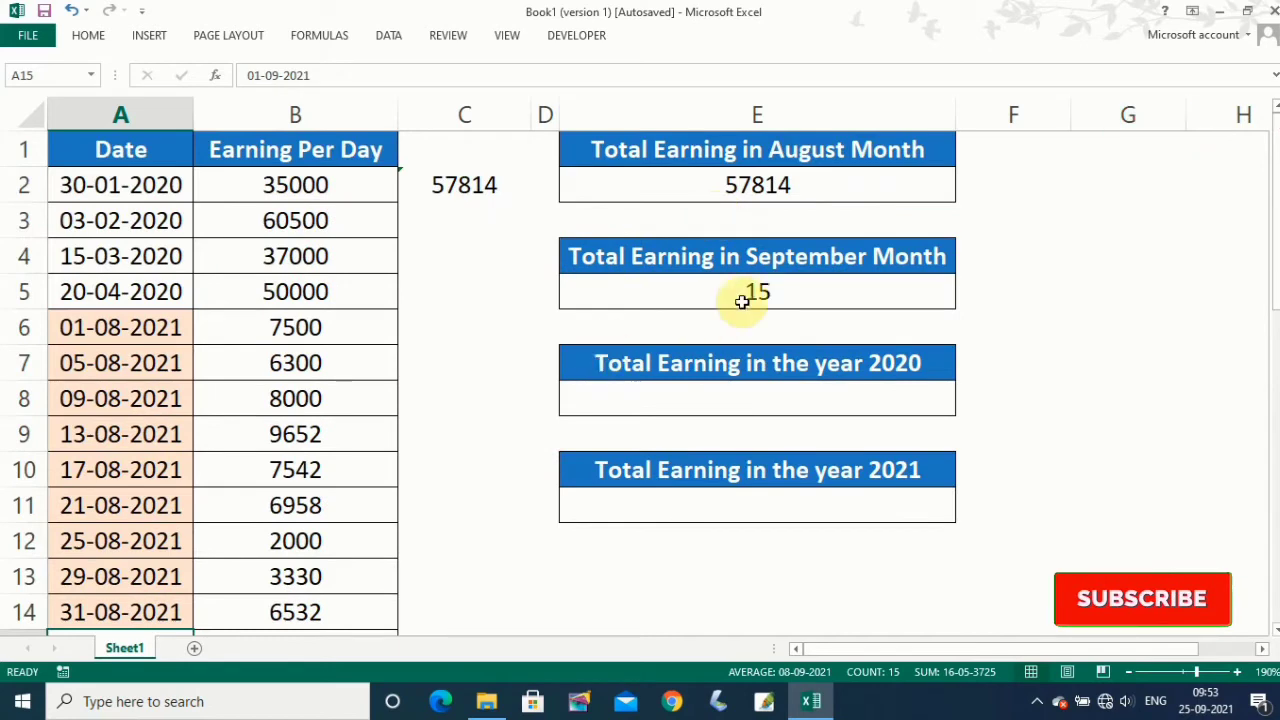
{"action": "left_click", "coordinate": [760, 296]}
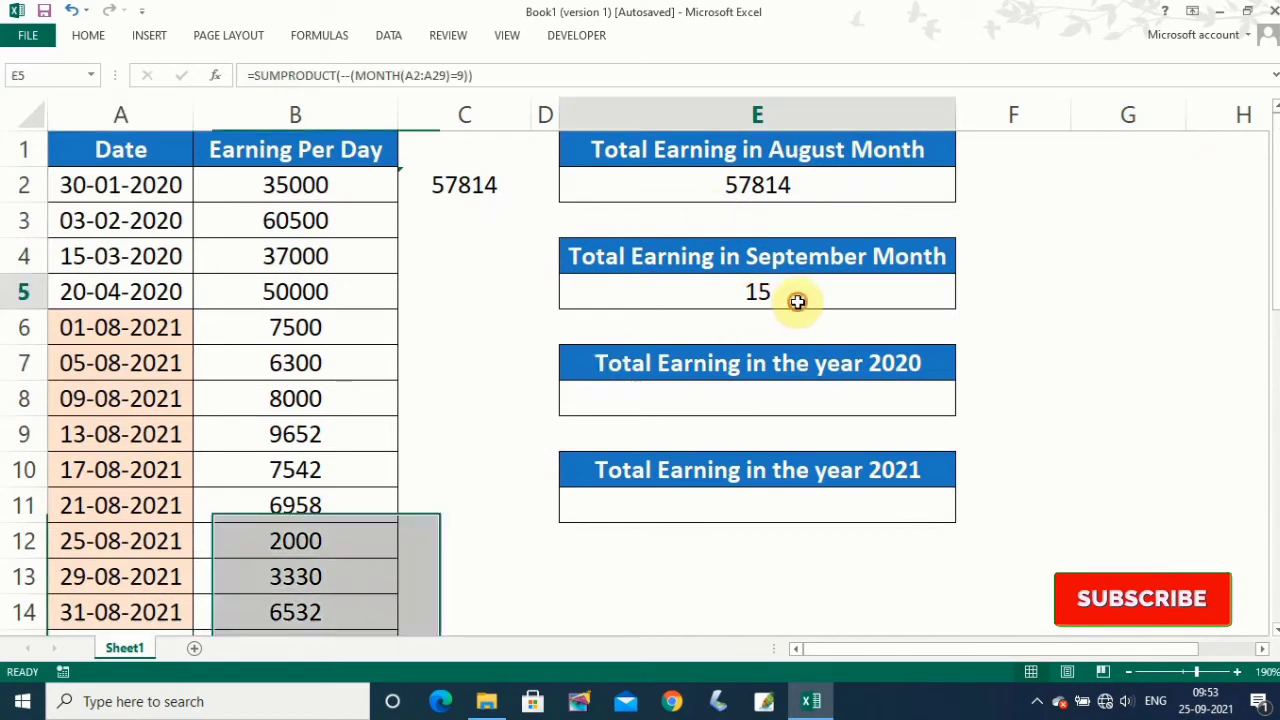
Multiply E5's month test by B2:B29, giving 129439 as September earnings.
{"action": "left_click", "coordinate": [491, 75]}
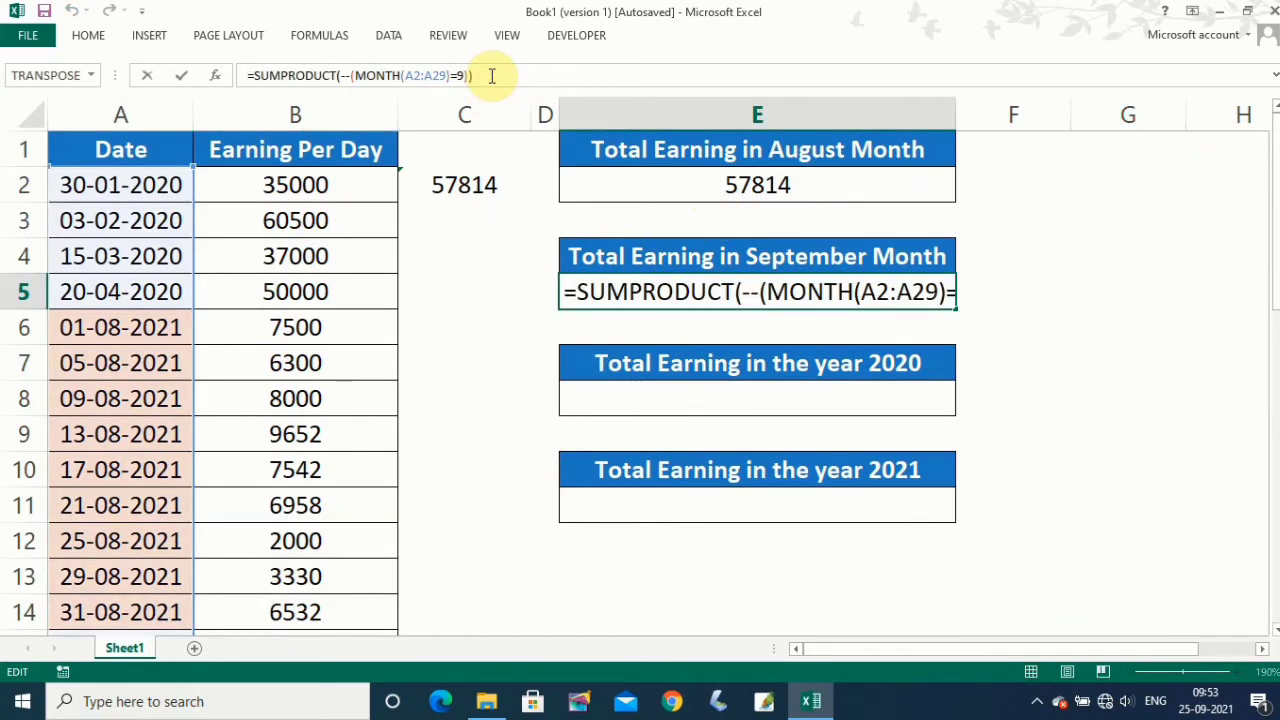
{"action": "key", "text": "BackSpace"}
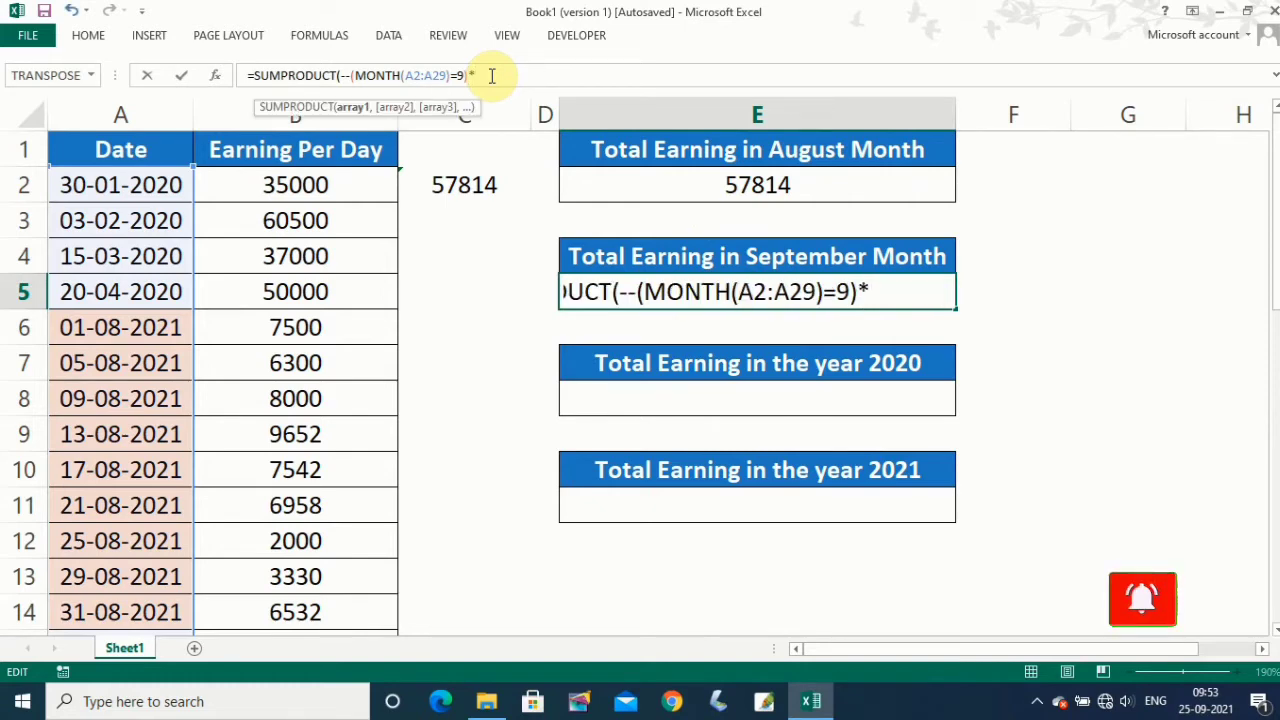
{"action": "left_click", "coordinate": [308, 192]}
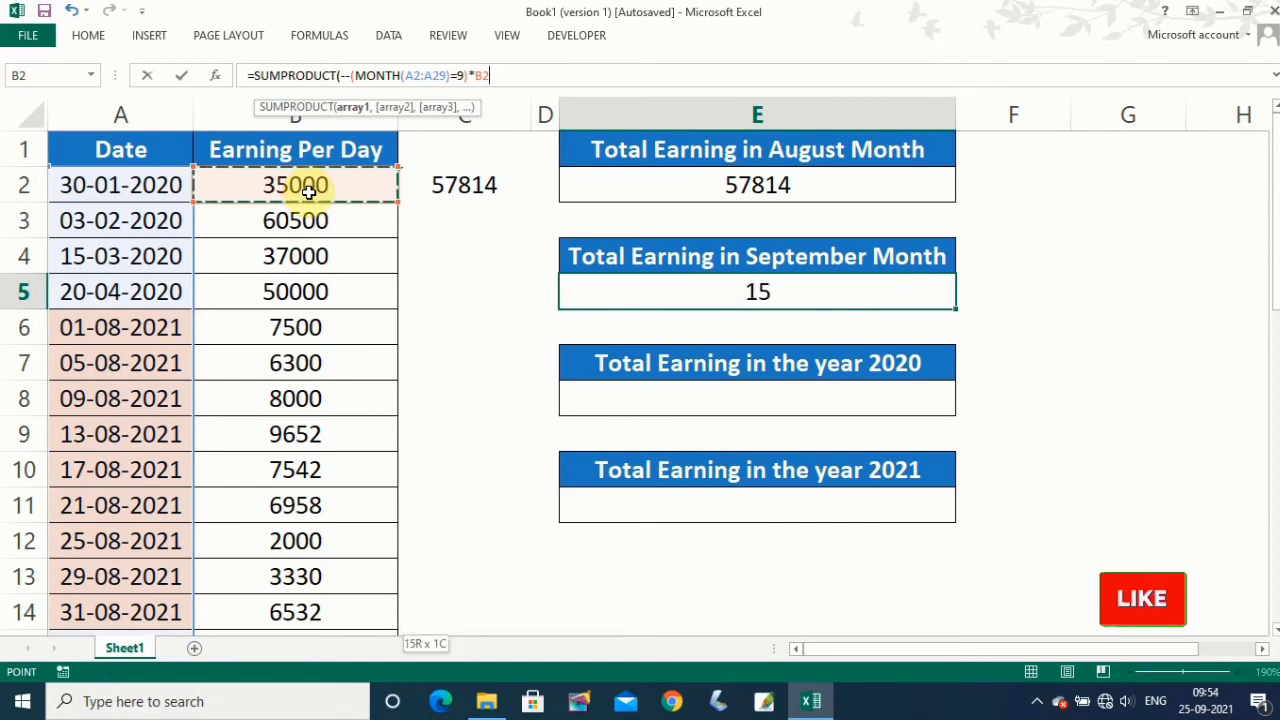
{"action": "key", "text": "ctrl+shift+Down"}
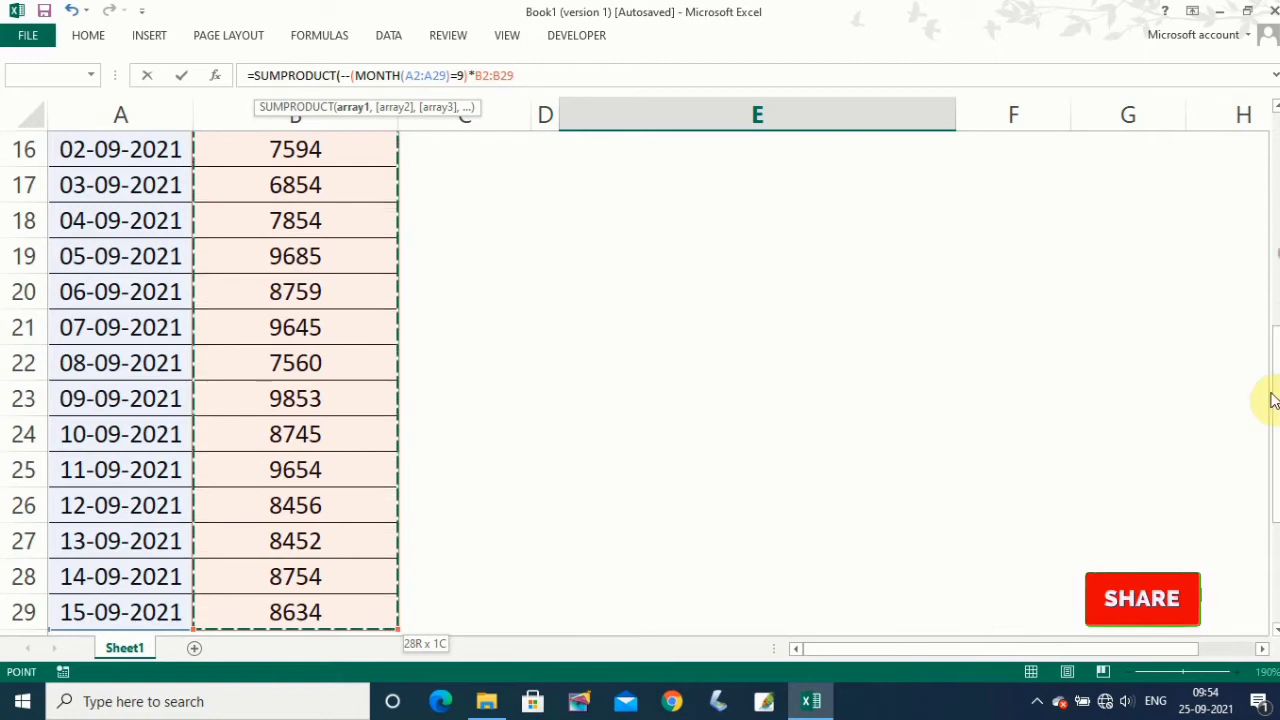
{"action": "left_click_drag", "start_coordinate": [1275, 400], "coordinate": [1270, 140]}
{"action": "type", "text": ")"}
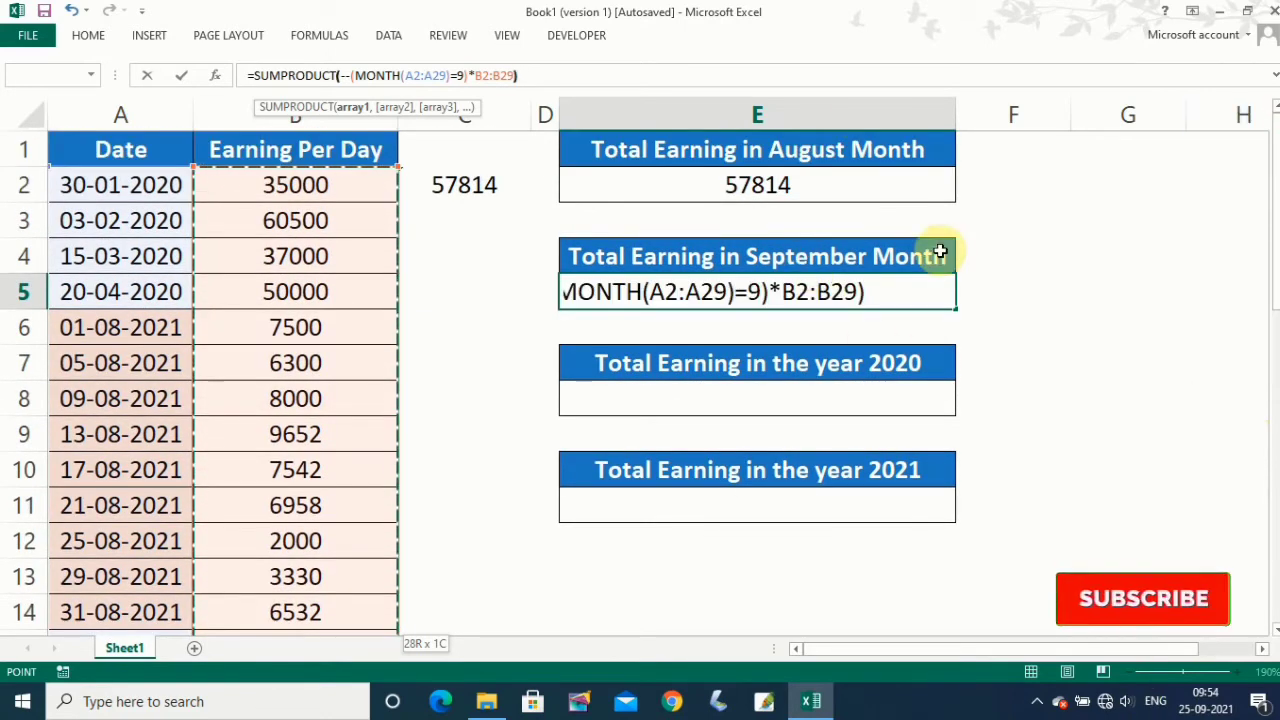
{"action": "key", "text": "Return"}
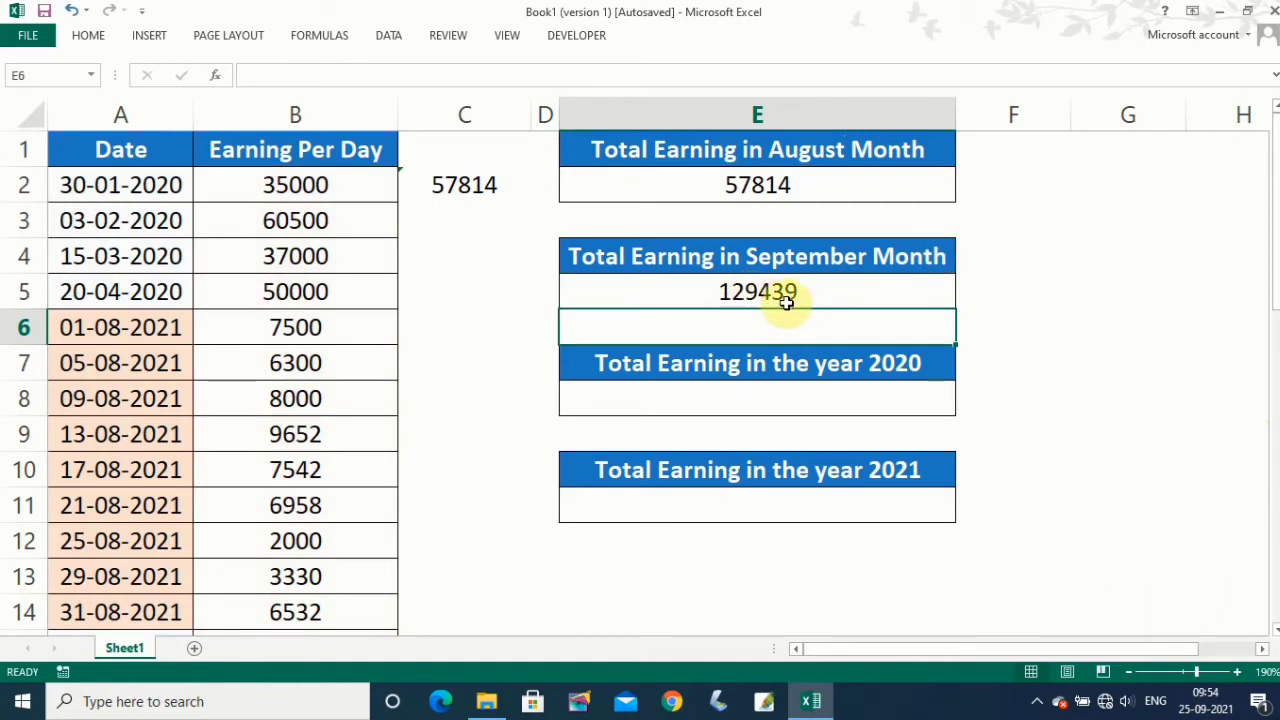
{"action": "left_click", "coordinate": [787, 300]}
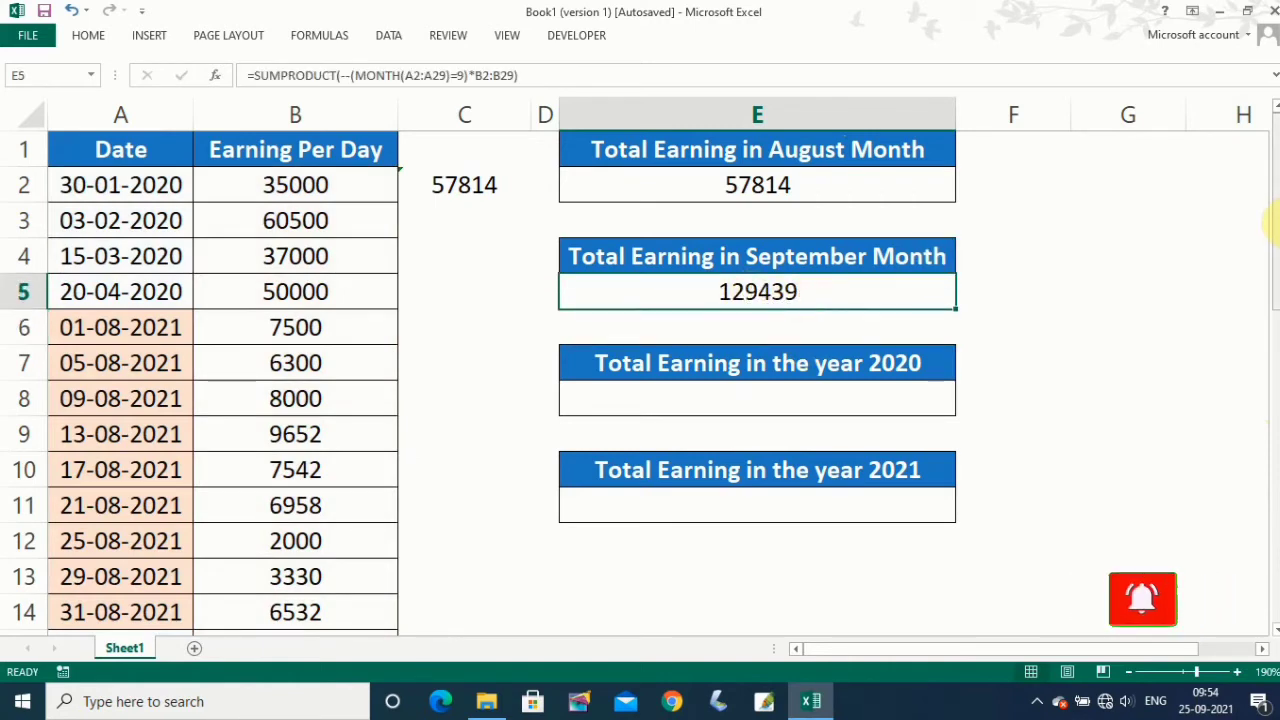
Add a check SUM of September earnings B15:B29 in C5 matching 129439, then select E8.
{"action": "scroll", "coordinate": [1270, 215], "scroll_direction": "down", "scroll_amount": 1}
{"action": "scroll", "coordinate": [1240, 171], "scroll_direction": "up", "scroll_amount": 1}
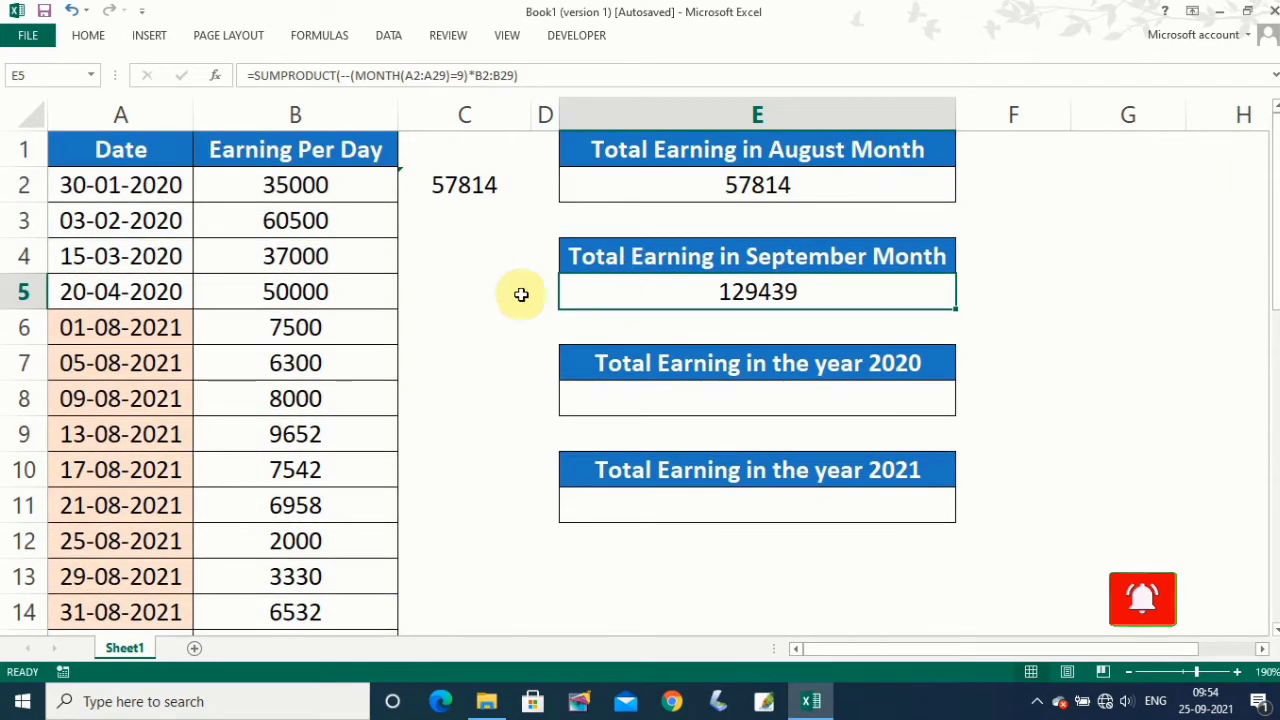
{"action": "left_click", "coordinate": [457, 300]}
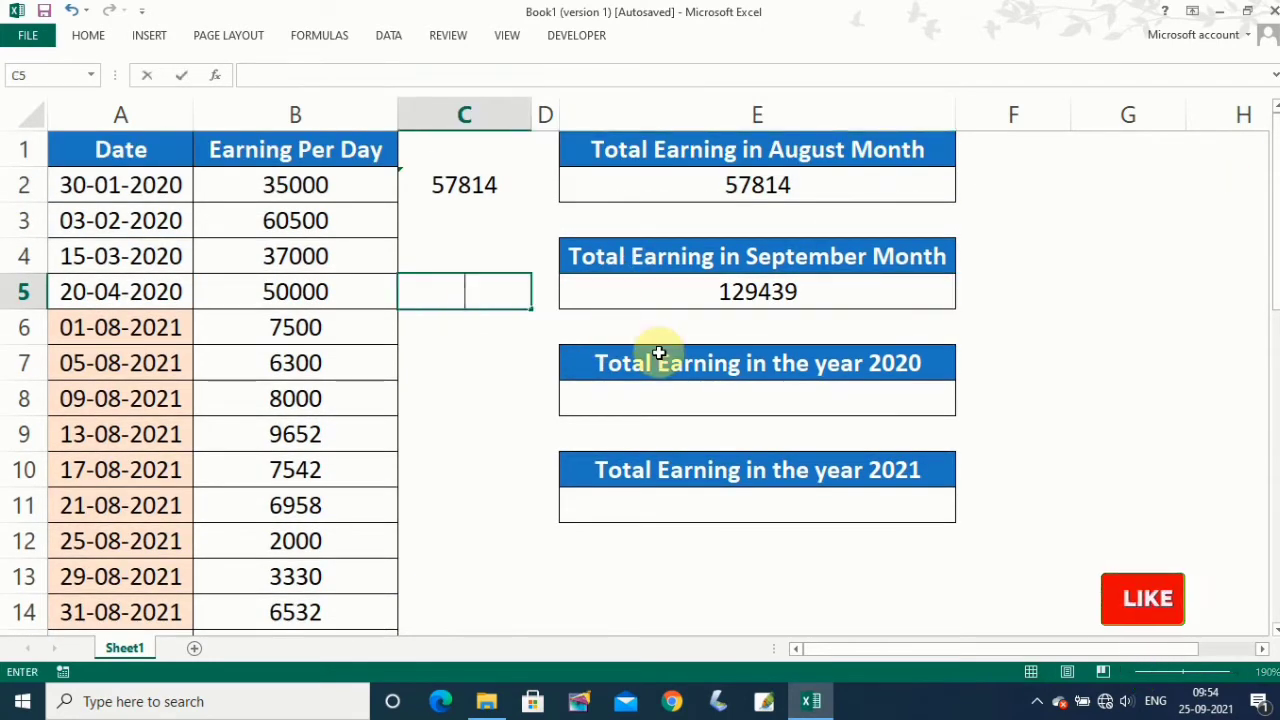
{"action": "type", "text": "=SUM"}
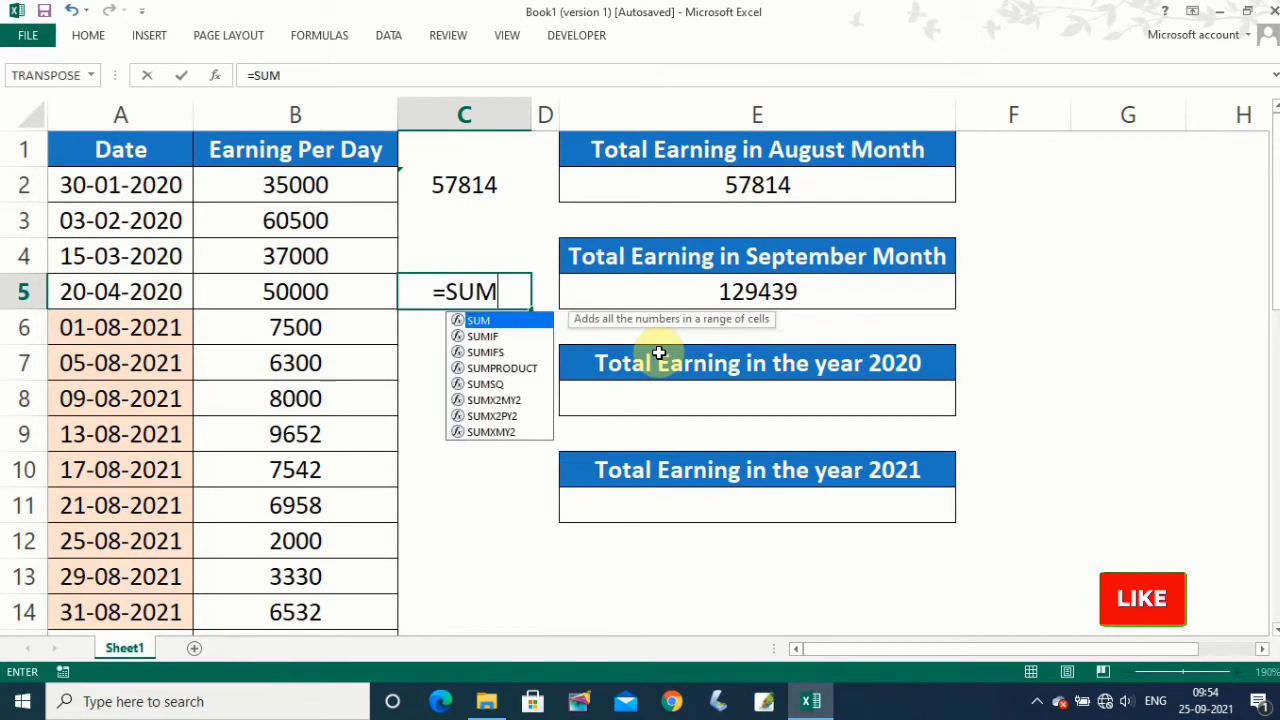
{"action": "type", "text": "("}
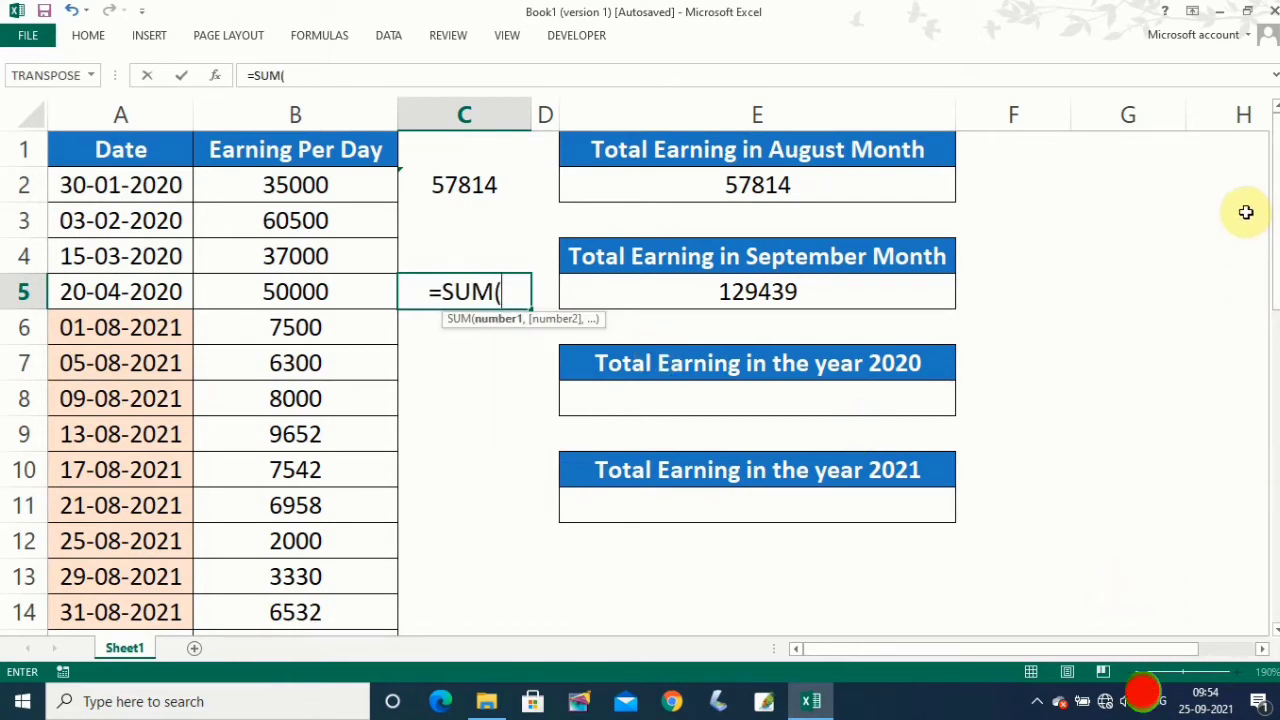
{"action": "left_click_drag", "start_coordinate": [1276, 205], "coordinate": [1276, 250]}
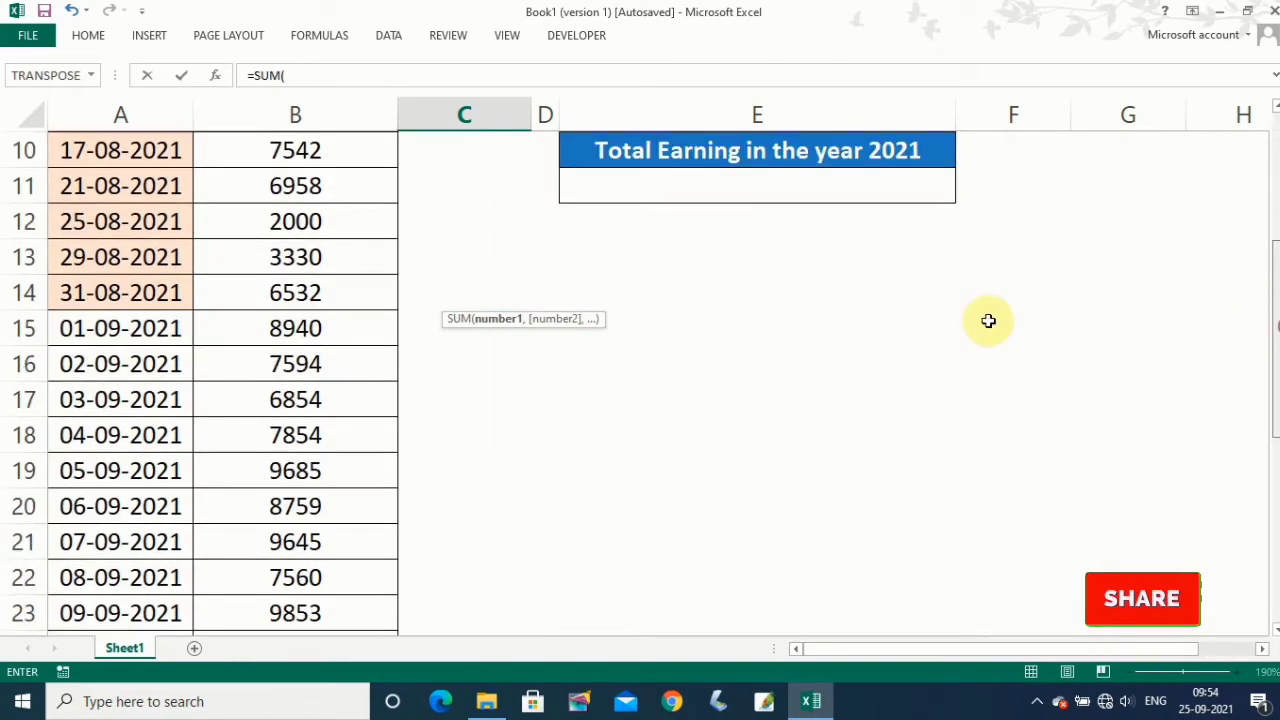
{"action": "left_click_drag", "start_coordinate": [309, 329], "coordinate": [329, 708]}
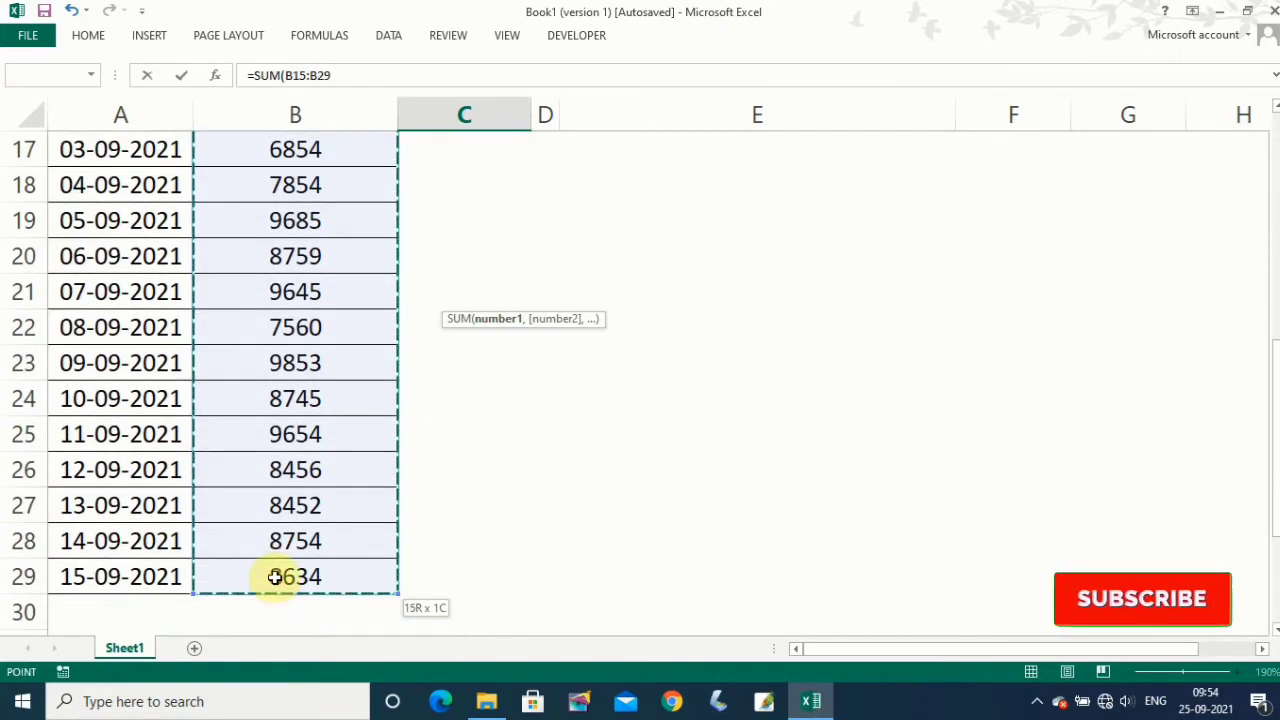
{"action": "left_click_drag", "start_coordinate": [329, 708], "coordinate": [272, 577]}
{"action": "left_click_drag", "start_coordinate": [1274, 543], "coordinate": [1276, 517]}
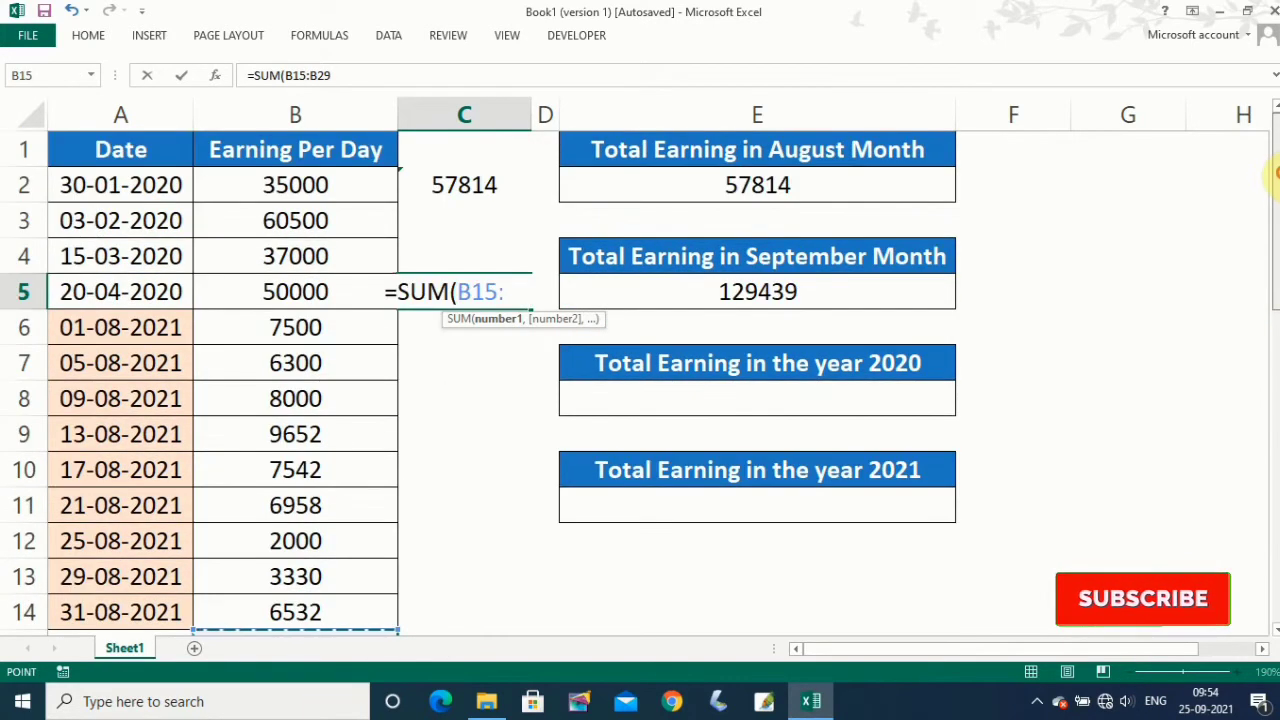
{"action": "type", "text": ")"}
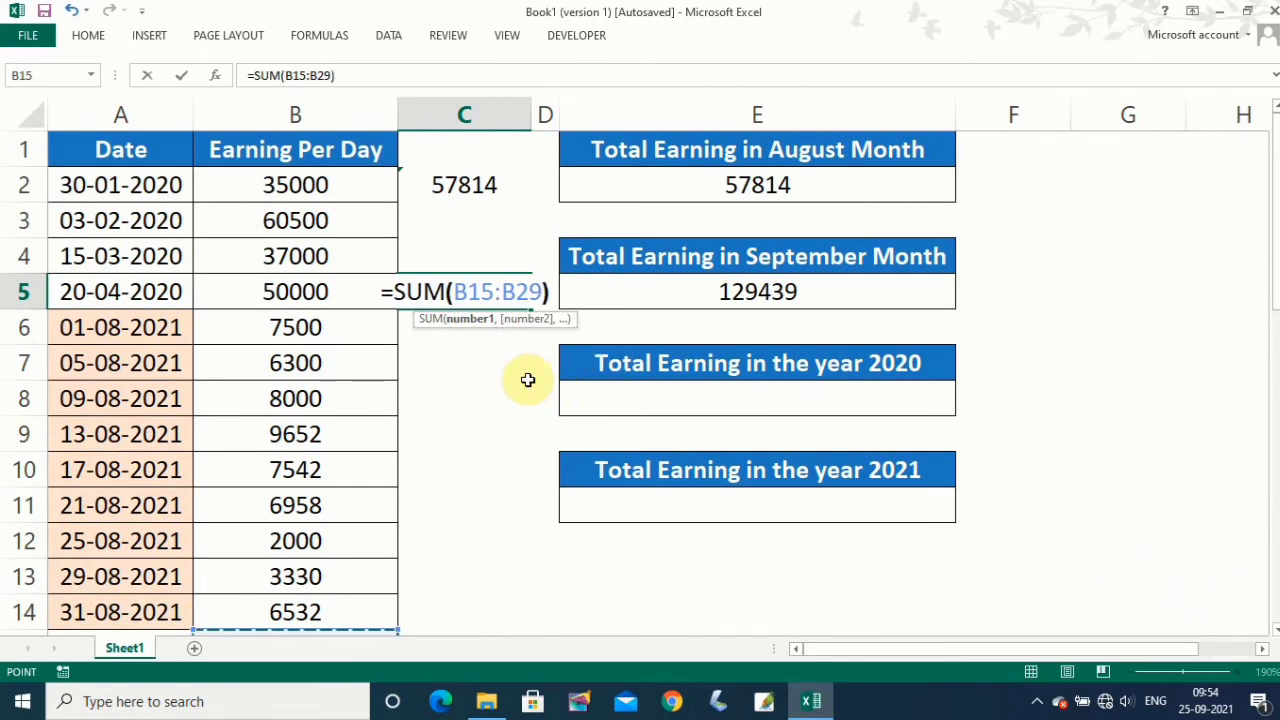
{"action": "key", "text": "Return"}
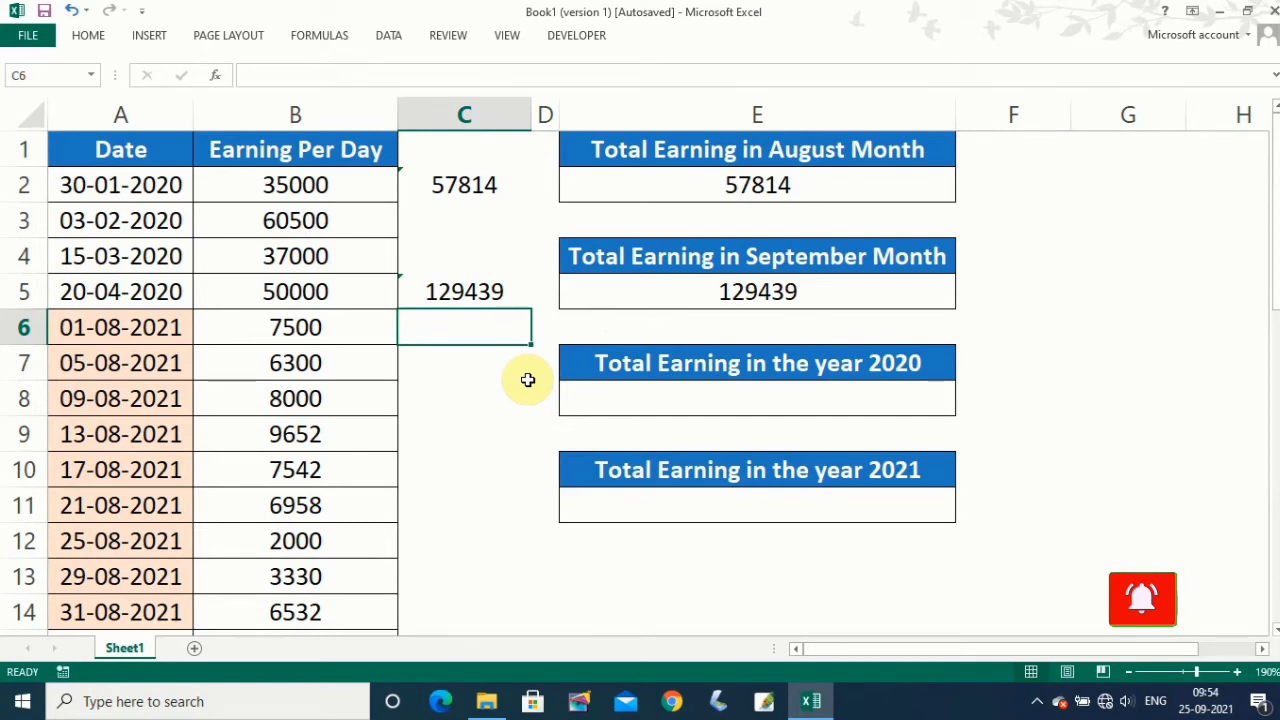
{"action": "left_click", "coordinate": [1128, 505]}
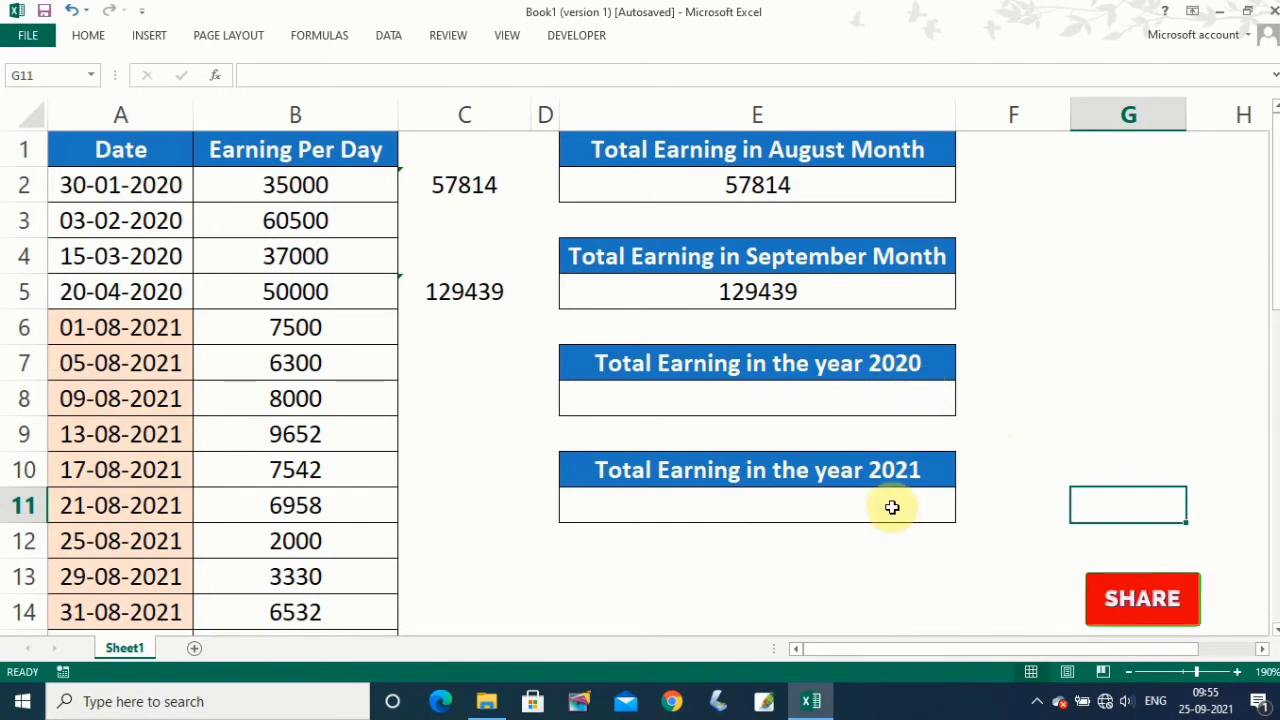
{"action": "left_click", "coordinate": [870, 403]}
Enter =SUMPRODUCT(--(YEAR(A2:A29)=2020)) in E8, which counts 4 dates from 2020.
{"action": "type", "text": "="}
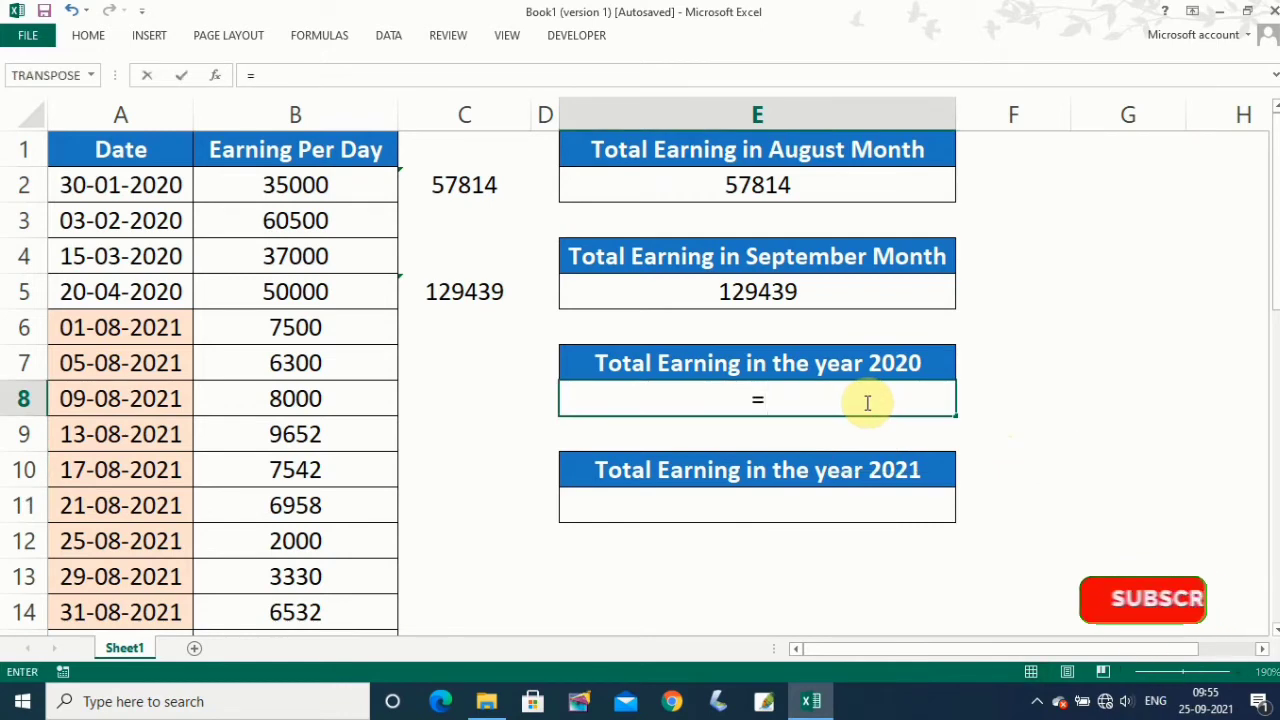
{"action": "type", "text": "SUMP"}
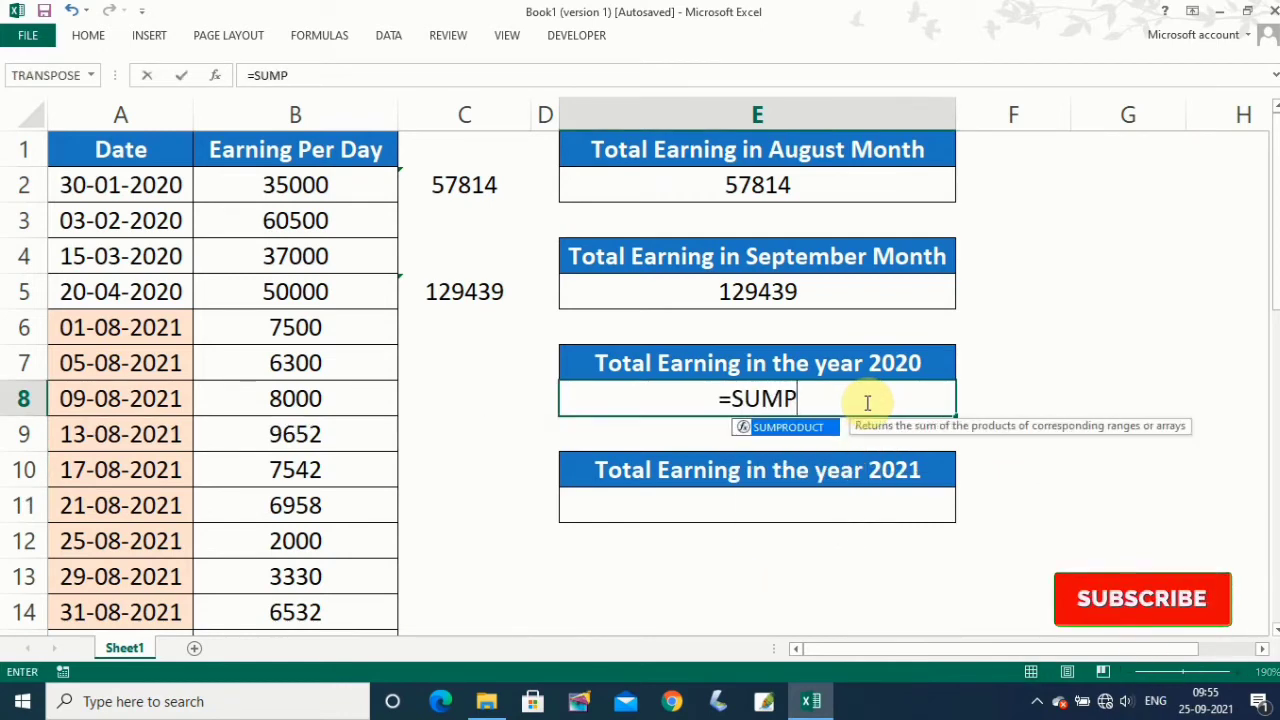
{"action": "type", "text": "RODUCT(--"}
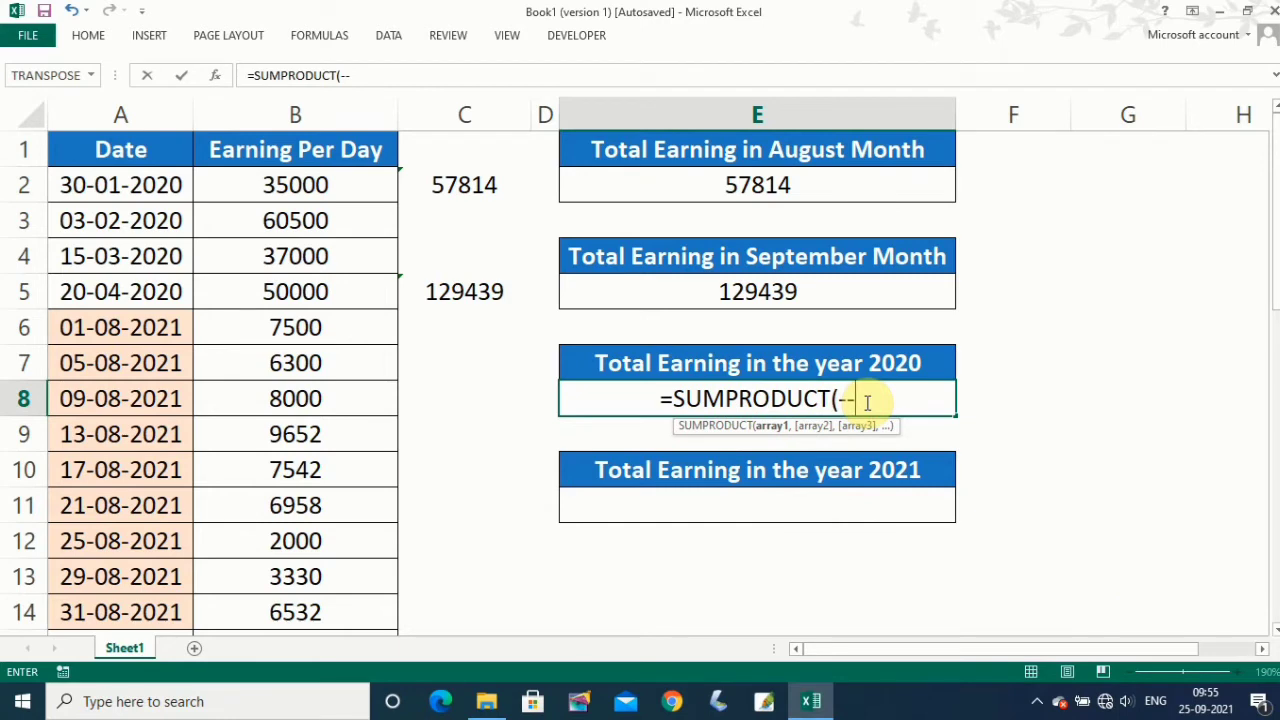
{"action": "type", "text": "("}
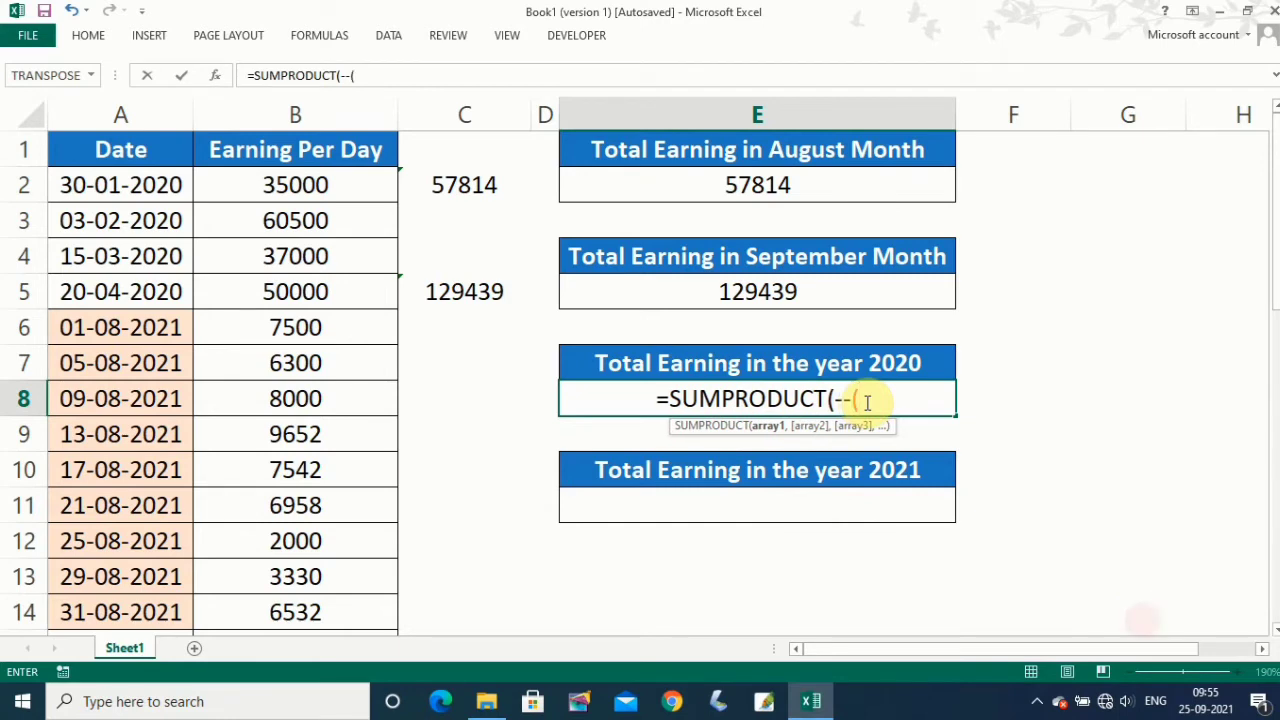
{"action": "type", "text": "YEAR"}
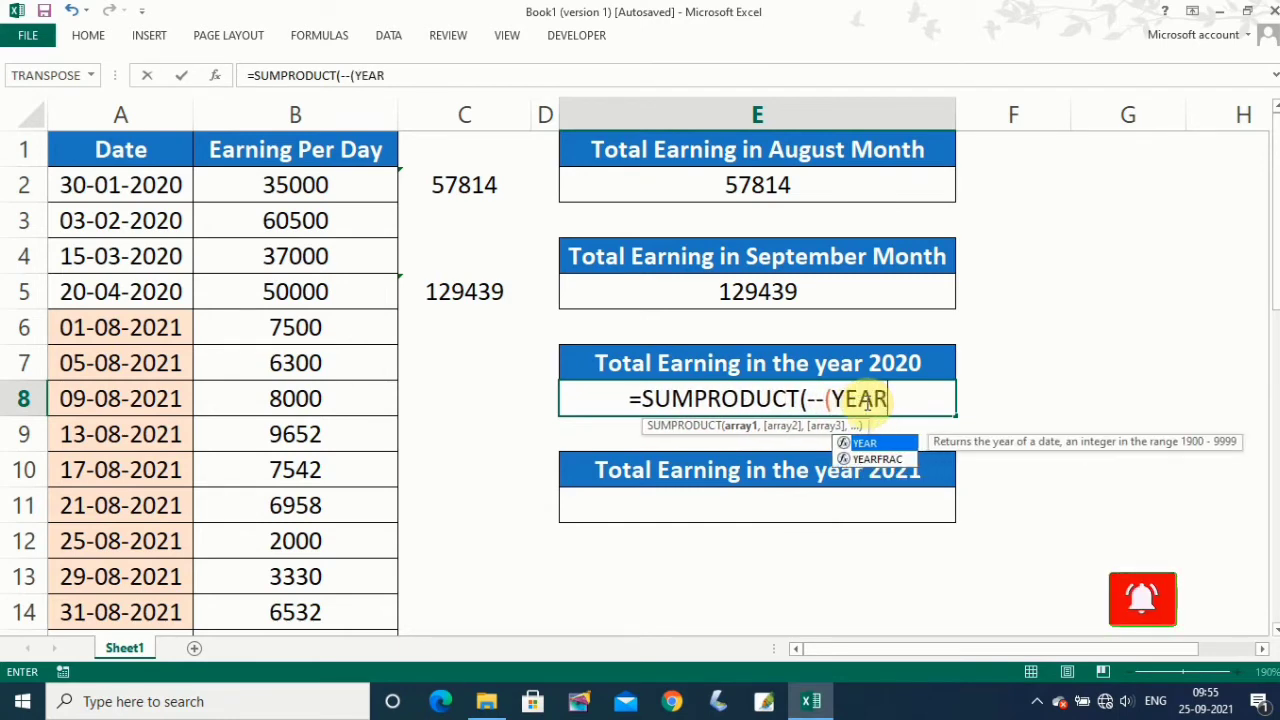
{"action": "type", "text": "("}
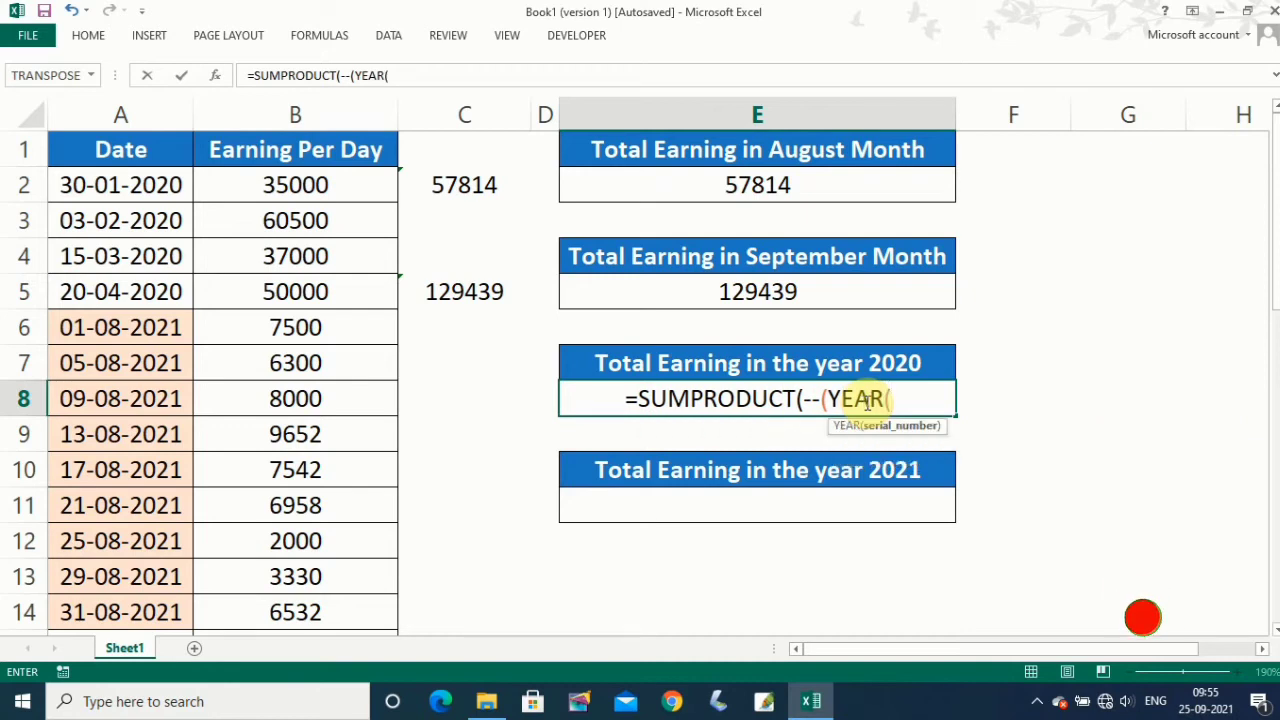
{"action": "left_click", "coordinate": [100, 185]}
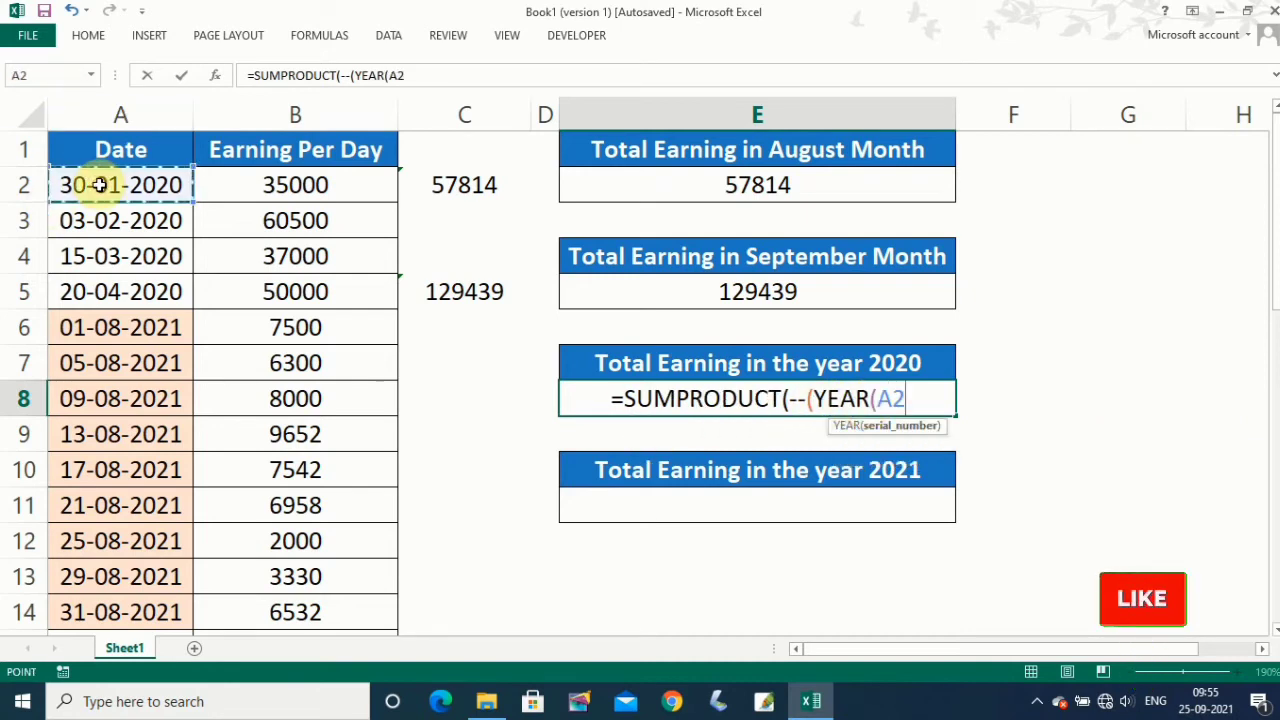
{"action": "key", "text": "ctrl+shift+Down"}
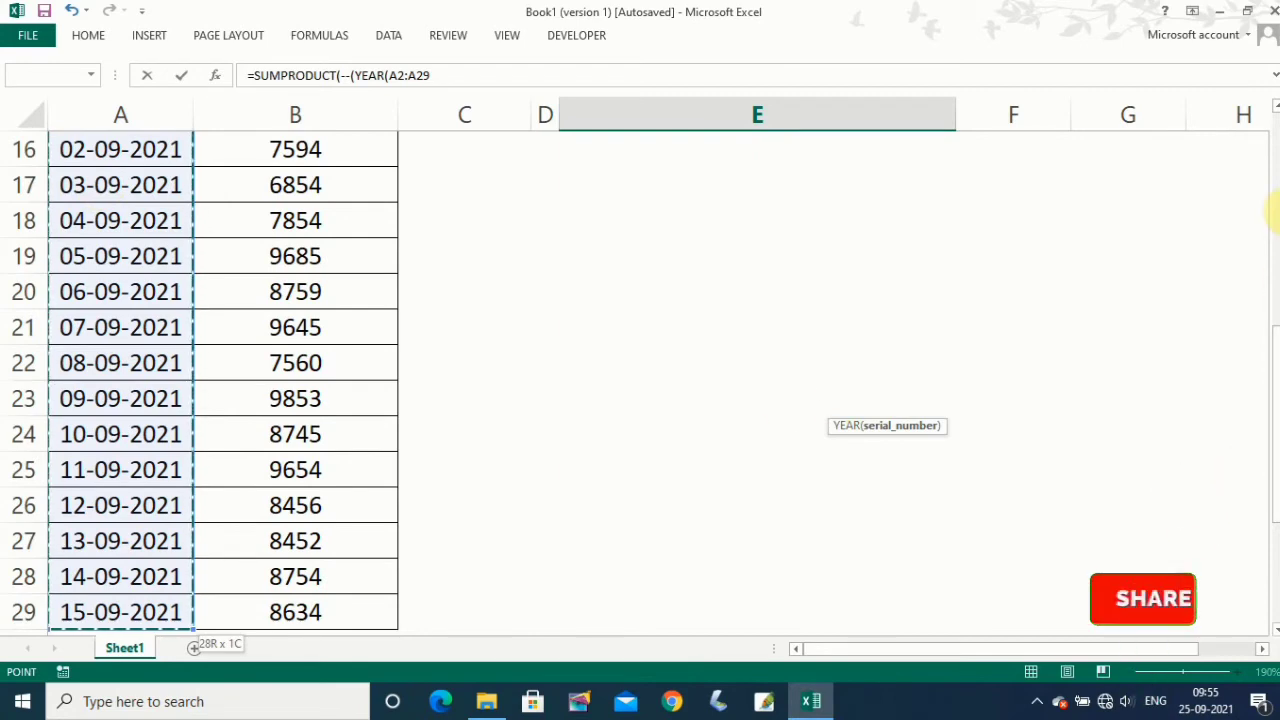
{"action": "left_click_drag", "start_coordinate": [1274, 371], "coordinate": [1262, 157]}
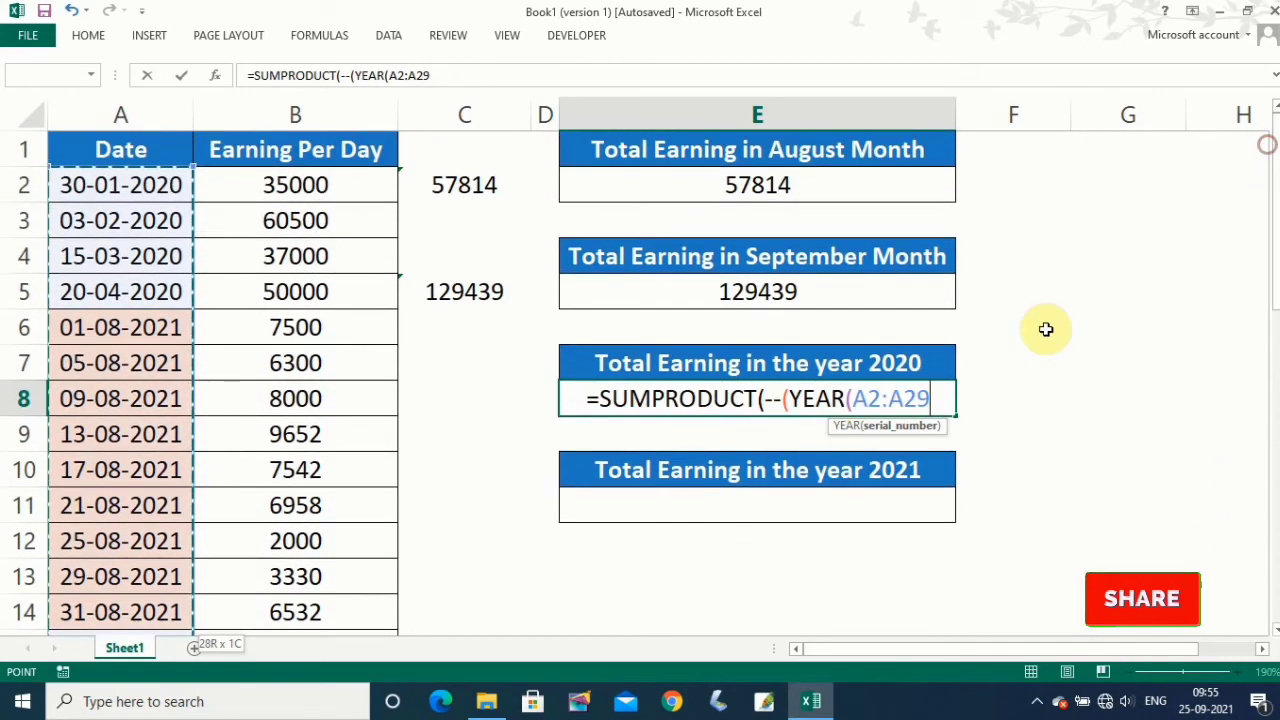
{"action": "type", "text": ")"}
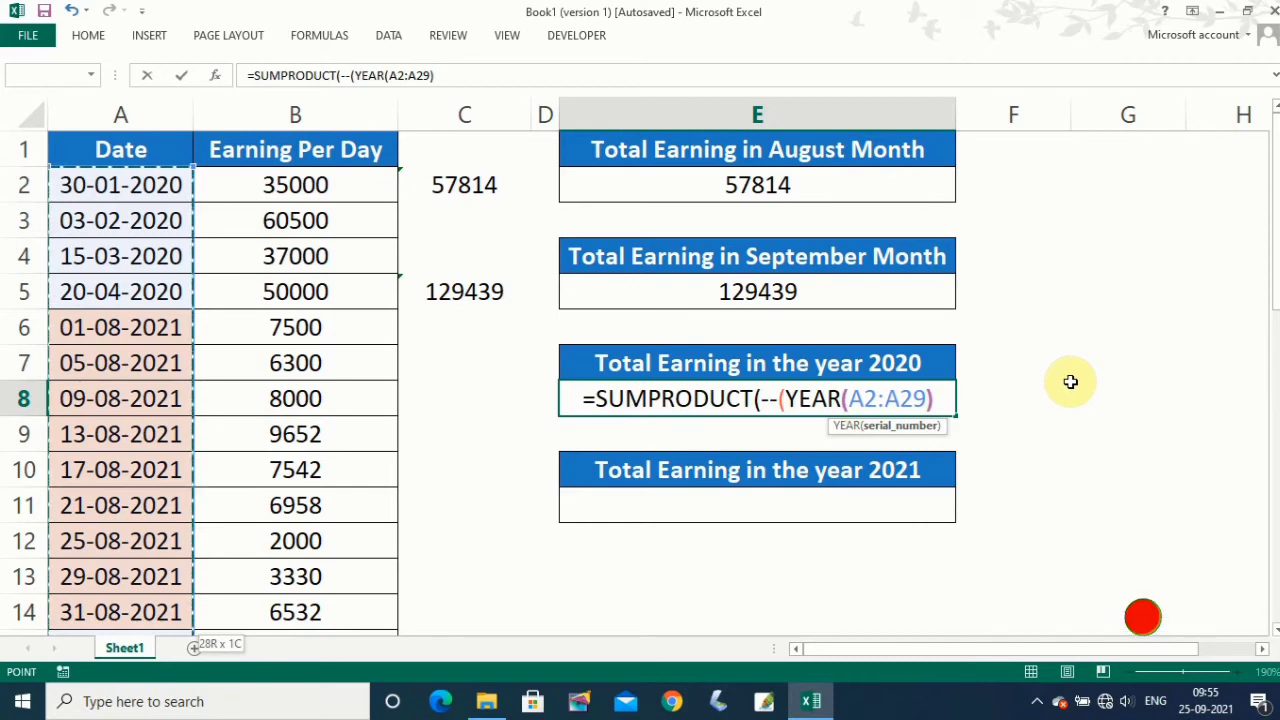
{"action": "type", "text": "="}
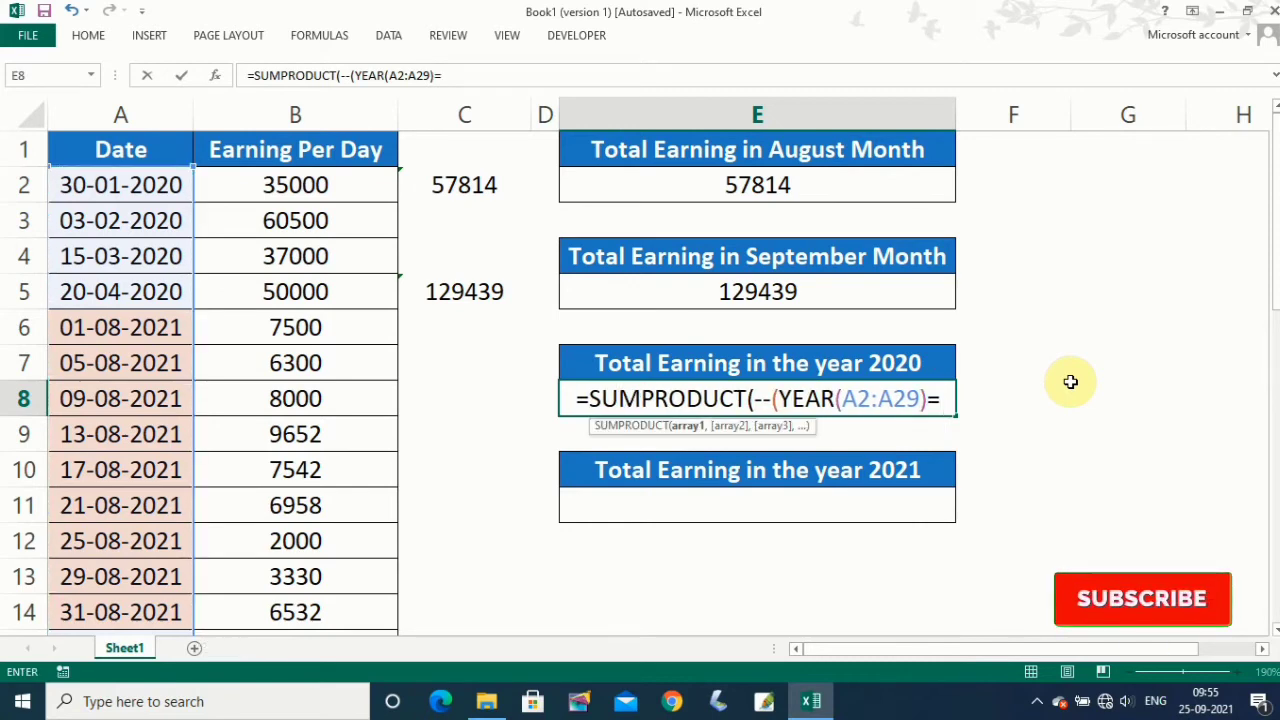
{"action": "type", "text": "2"}
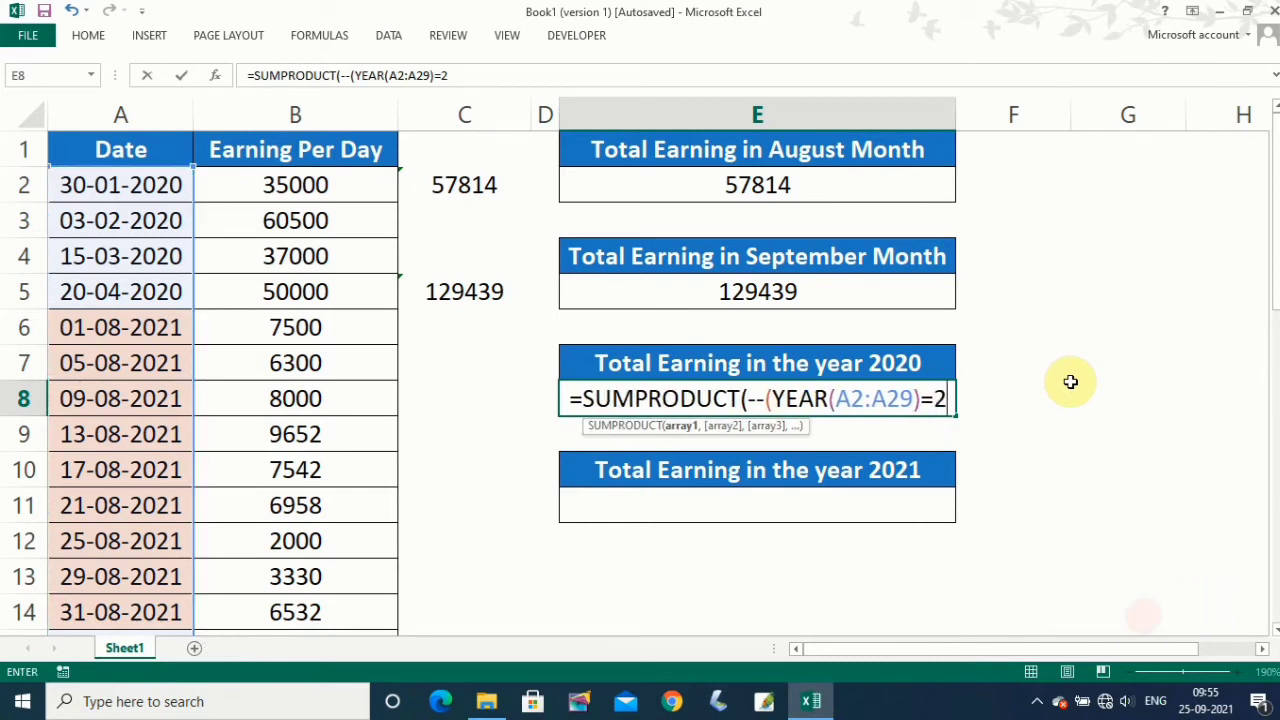
{"action": "type", "text": "020"}
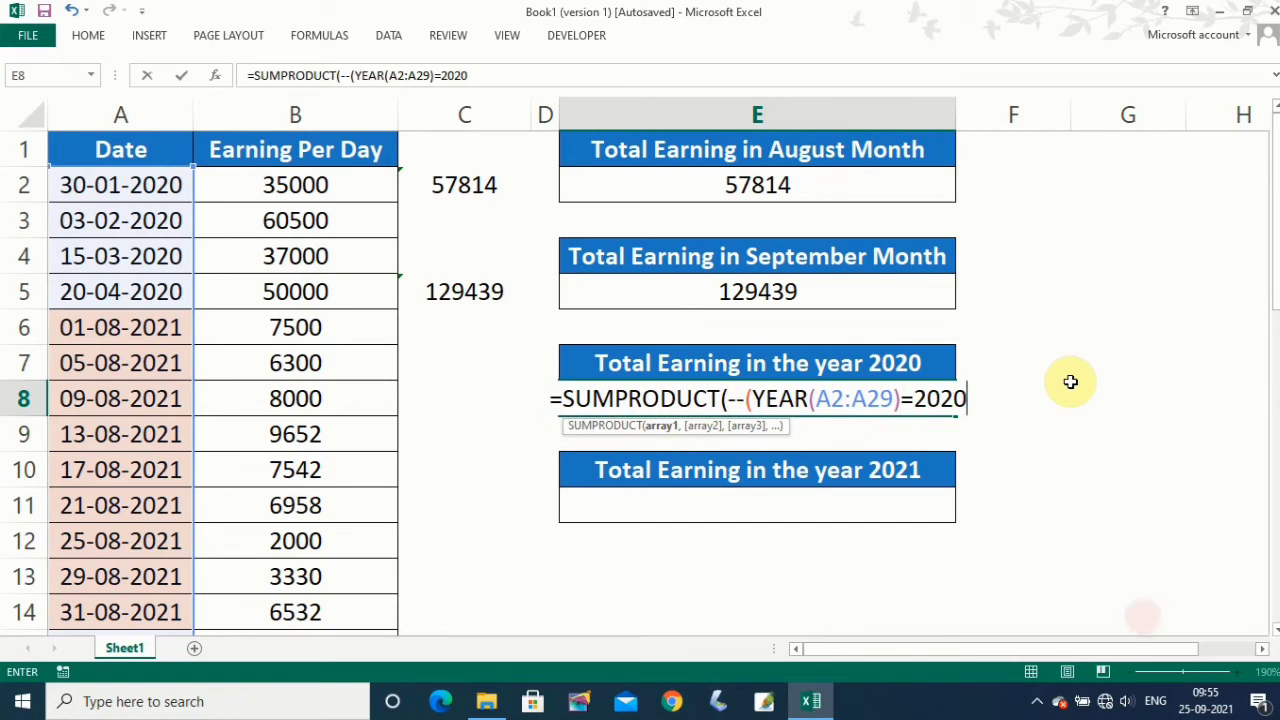
{"action": "type", "text": "))"}
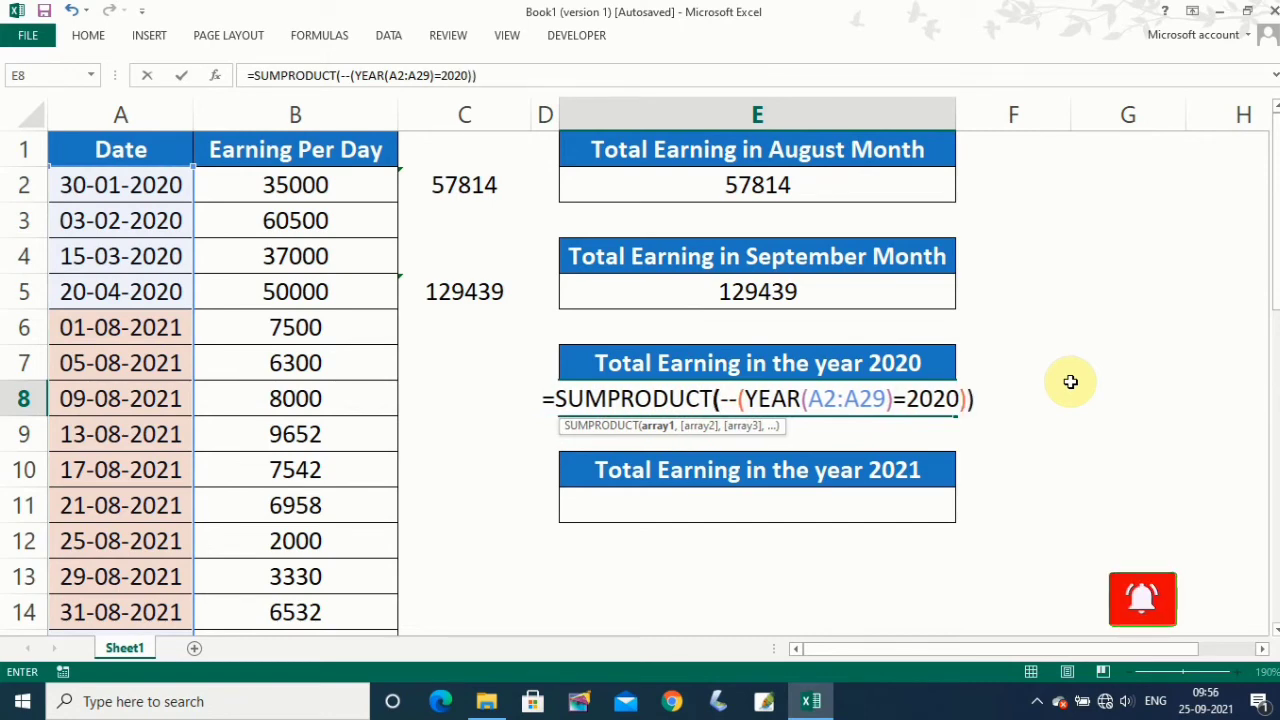
{"action": "key", "text": "Return"}
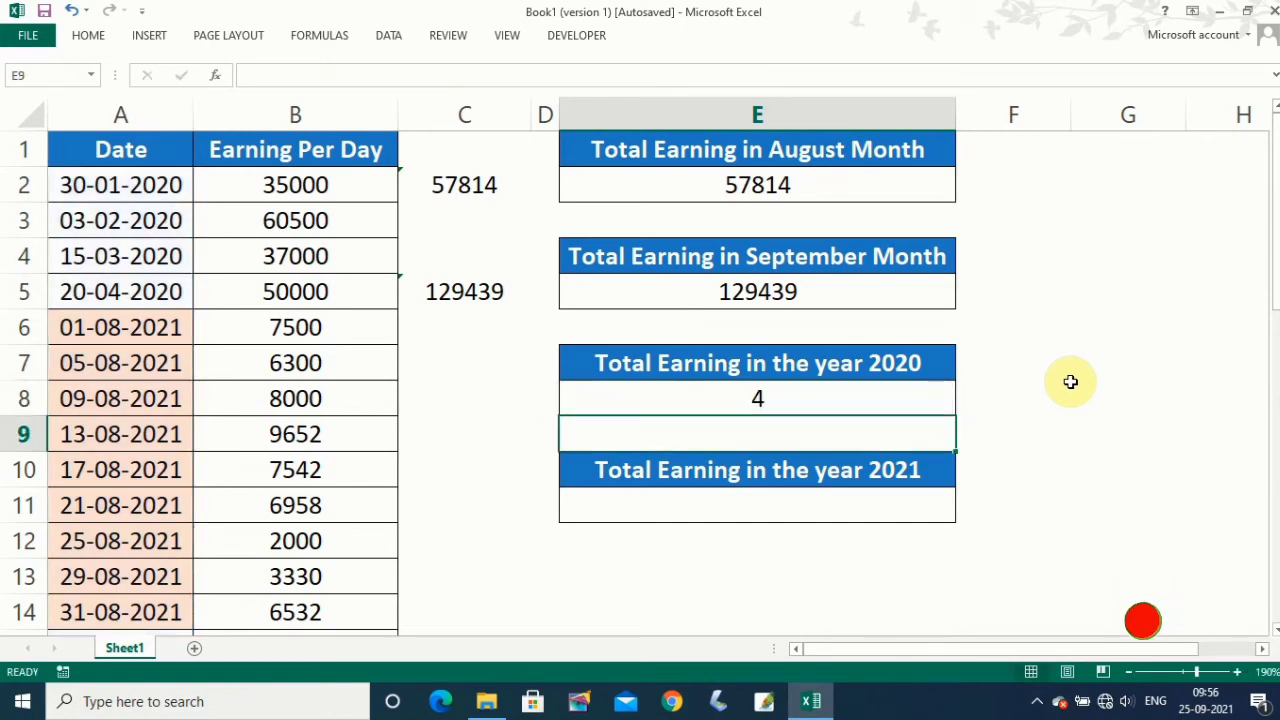
Select the four 2020 dates A2:A5 to check them against E8's count.
{"action": "left_click", "coordinate": [800, 400]}
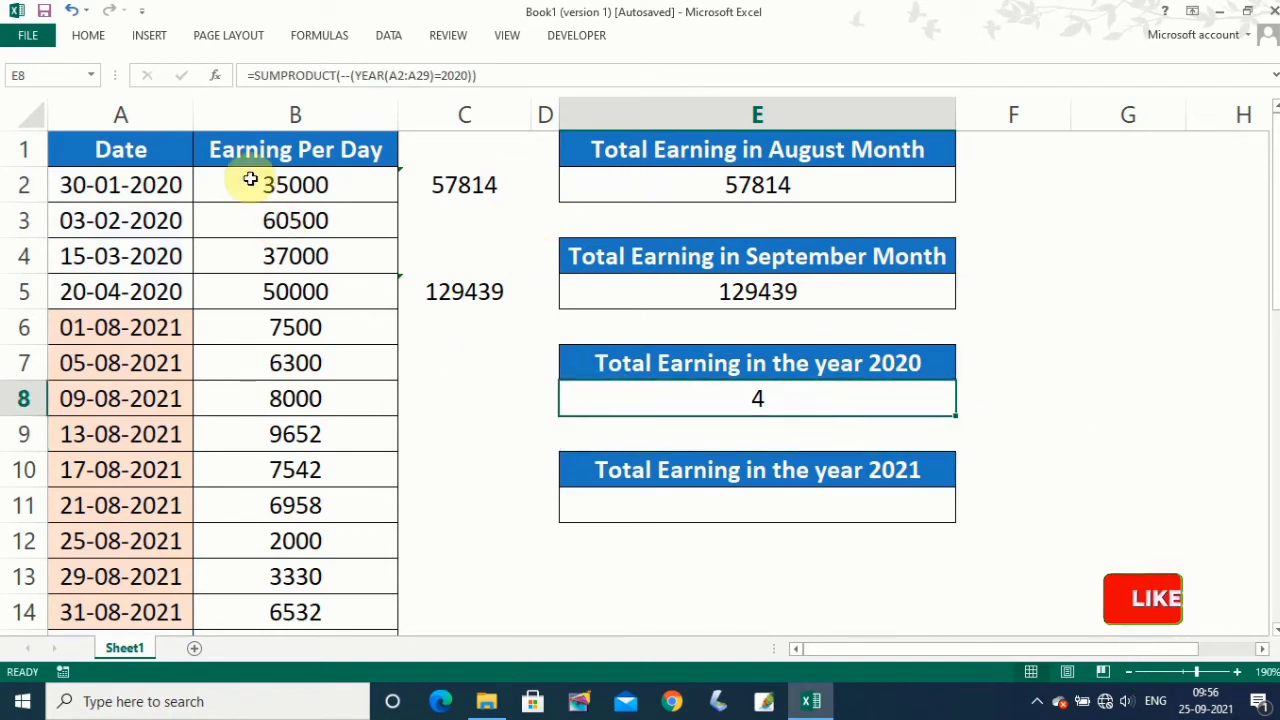
{"action": "left_click_drag", "start_coordinate": [151, 186], "coordinate": [158, 290]}
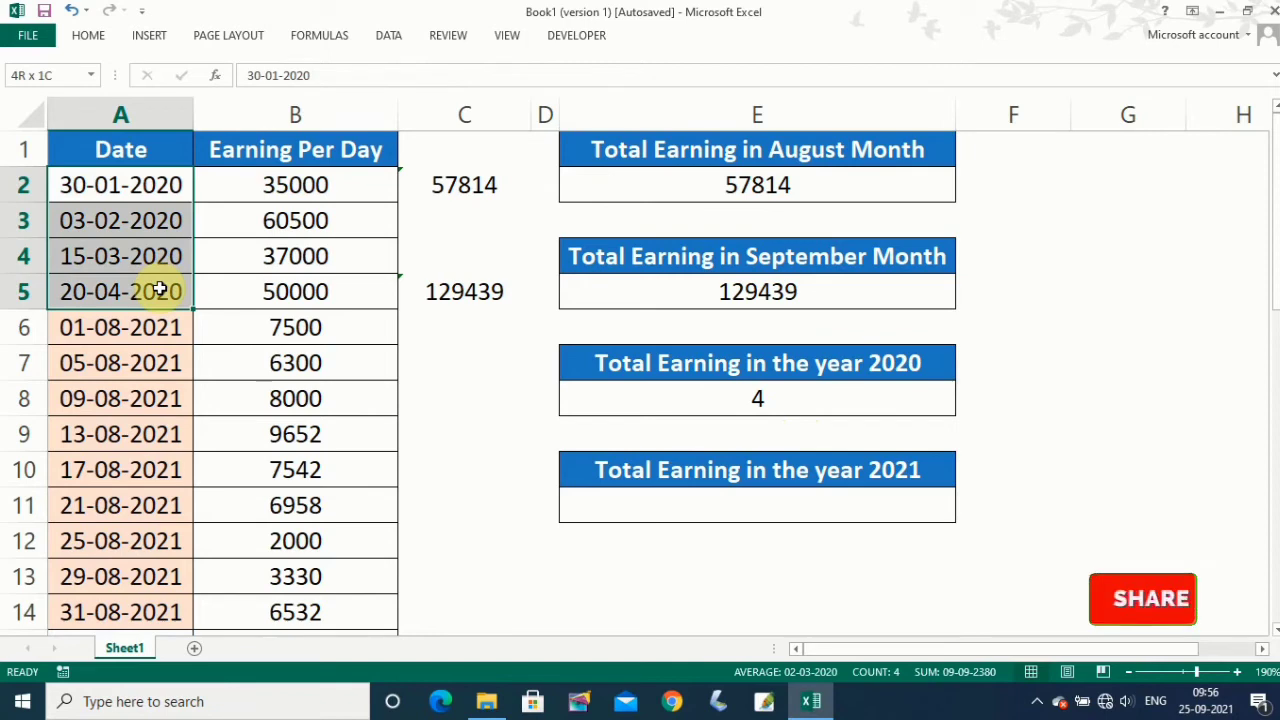
{"action": "left_click_drag", "start_coordinate": [1276, 260], "coordinate": [1240, 50]}
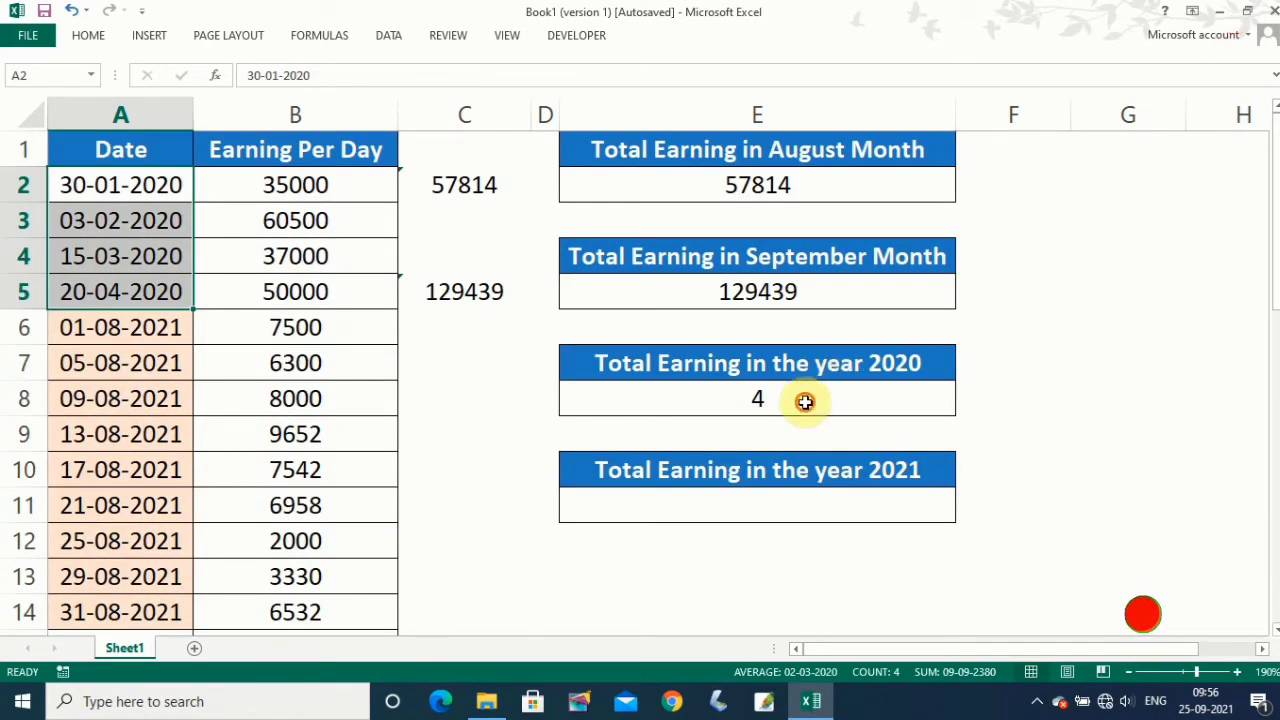
{"action": "left_click", "coordinate": [806, 400]}
Multiply E8's year test by B2:B29, giving 182500 as 2020 earnings.
{"action": "left_click", "coordinate": [485, 75]}
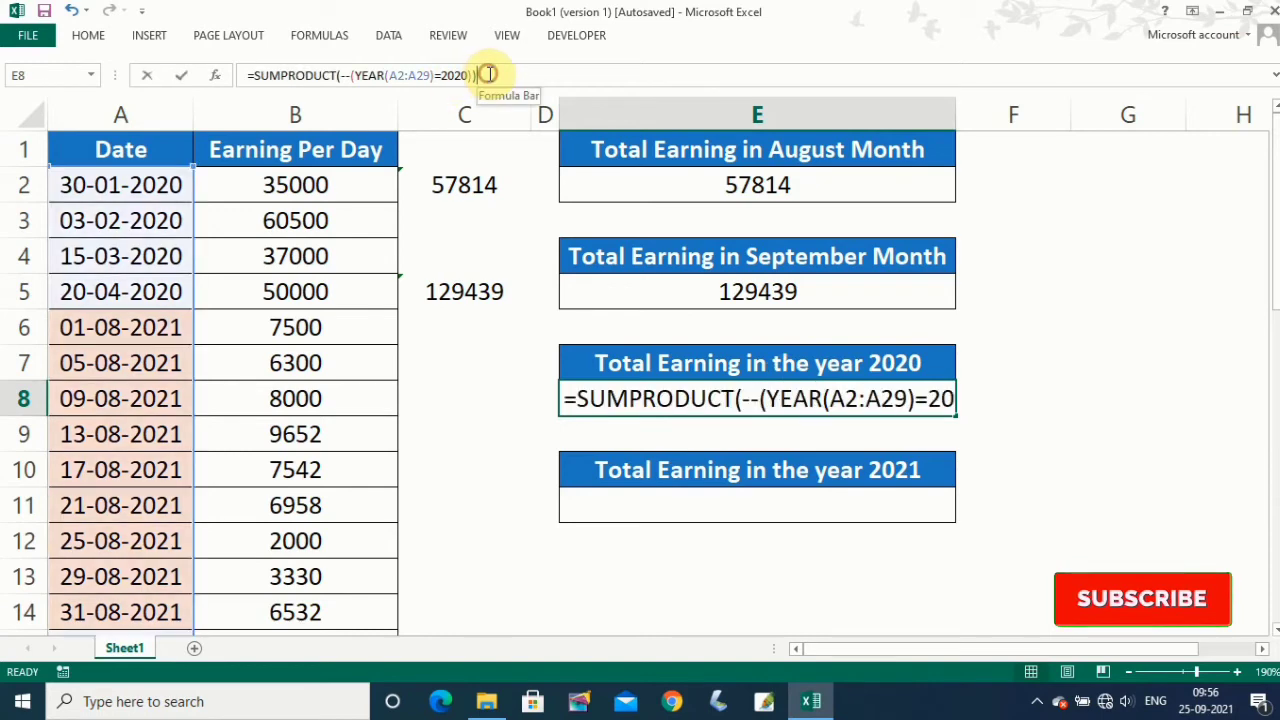
{"action": "key", "text": "BackSpace"}
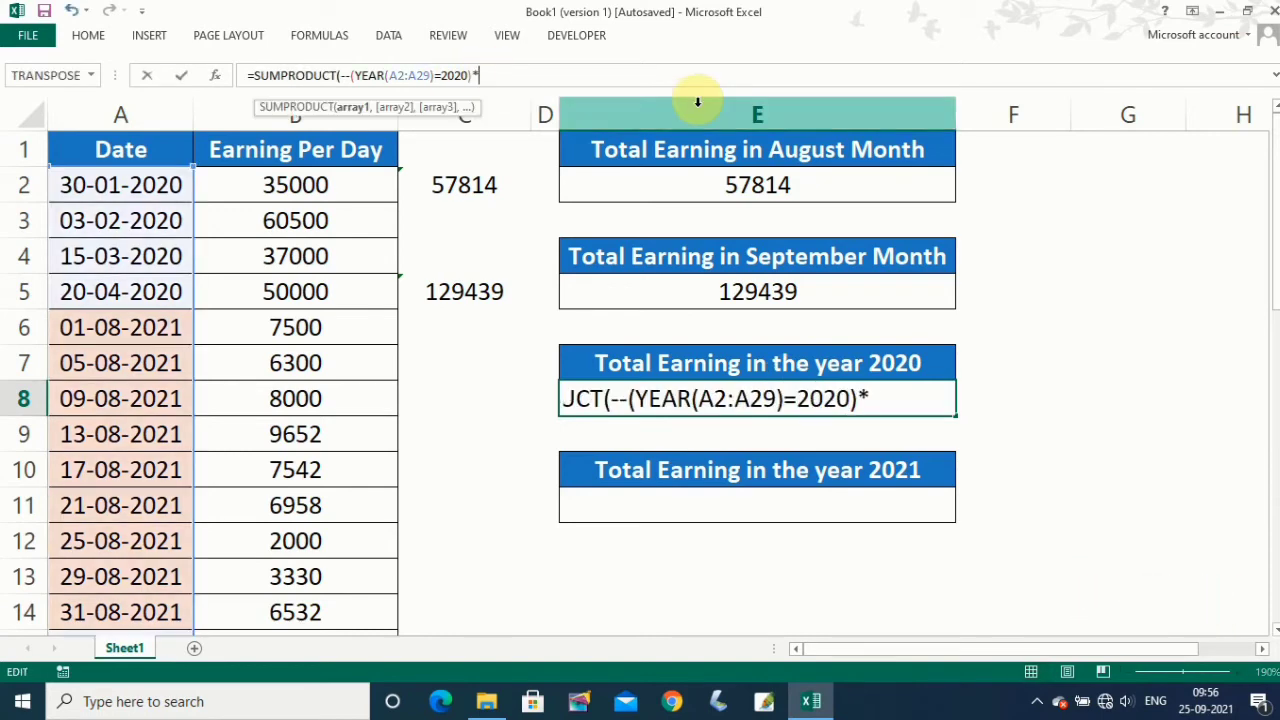
{"action": "left_click", "coordinate": [253, 191]}
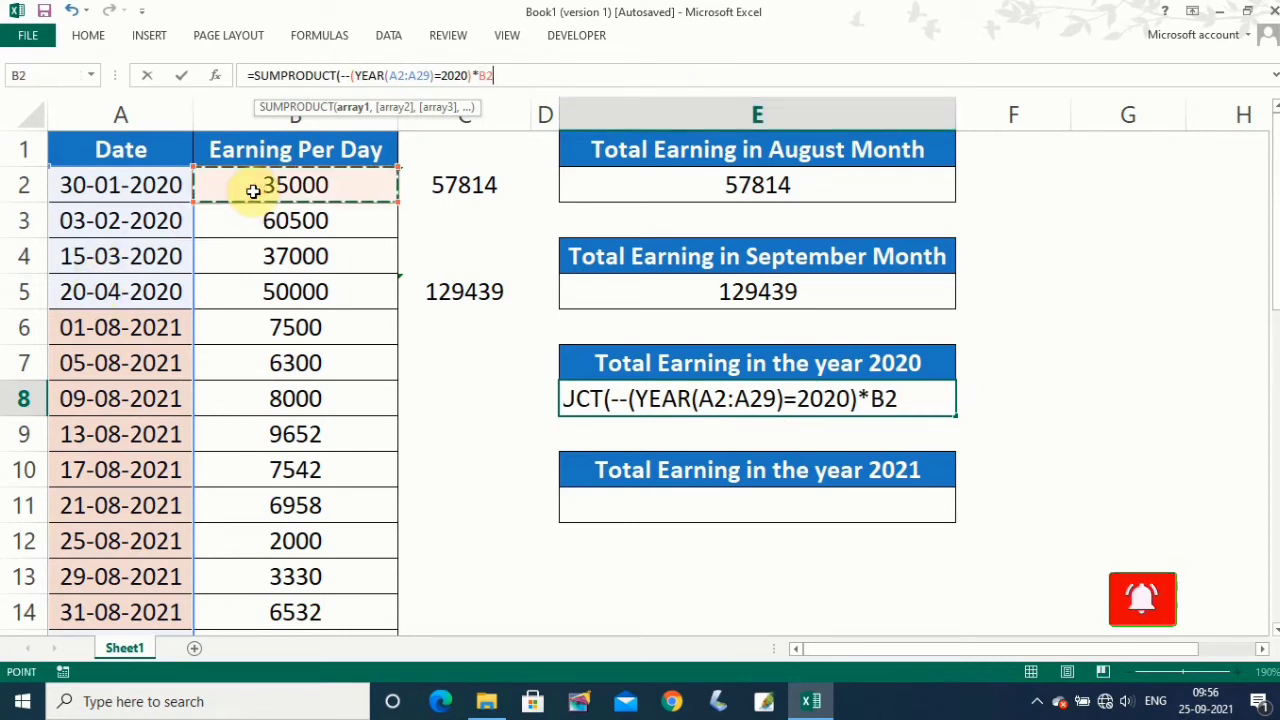
{"action": "key", "text": "ctrl+shift+Down"}
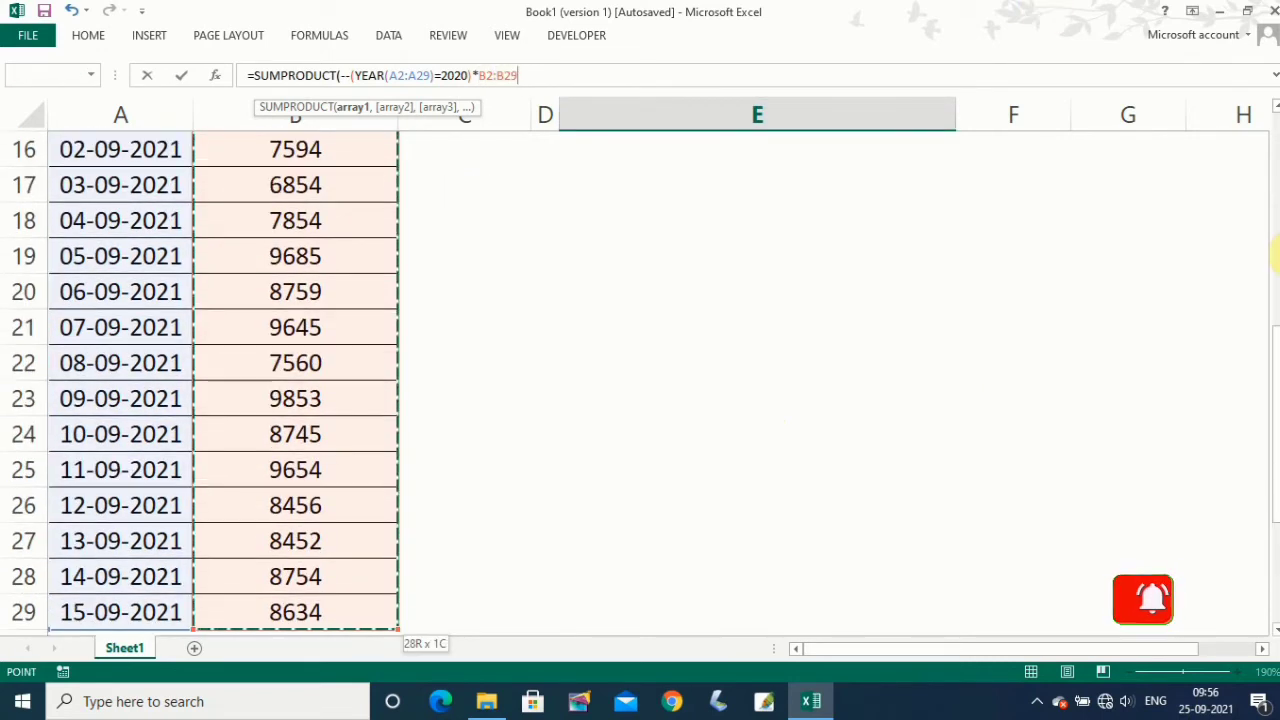
{"action": "left_click_drag", "start_coordinate": [1272, 400], "coordinate": [1272, 150]}
{"action": "type", "text": ")"}
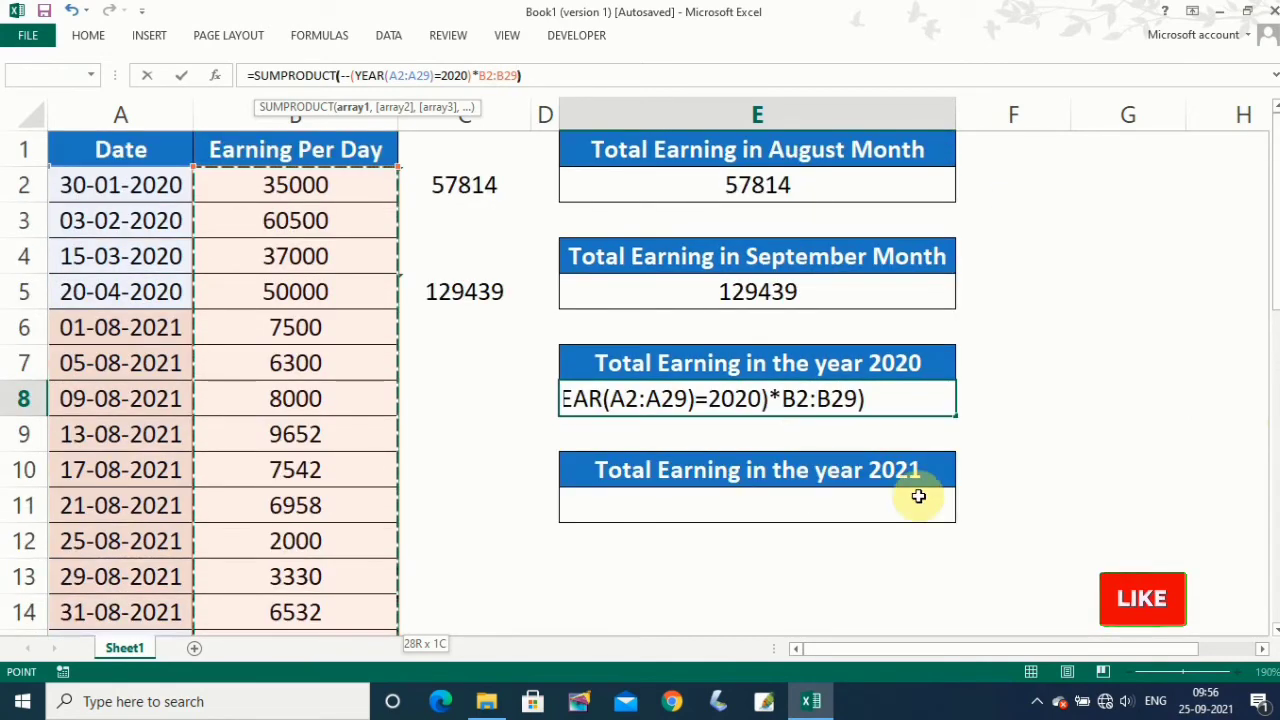
{"action": "key", "text": "Return"}
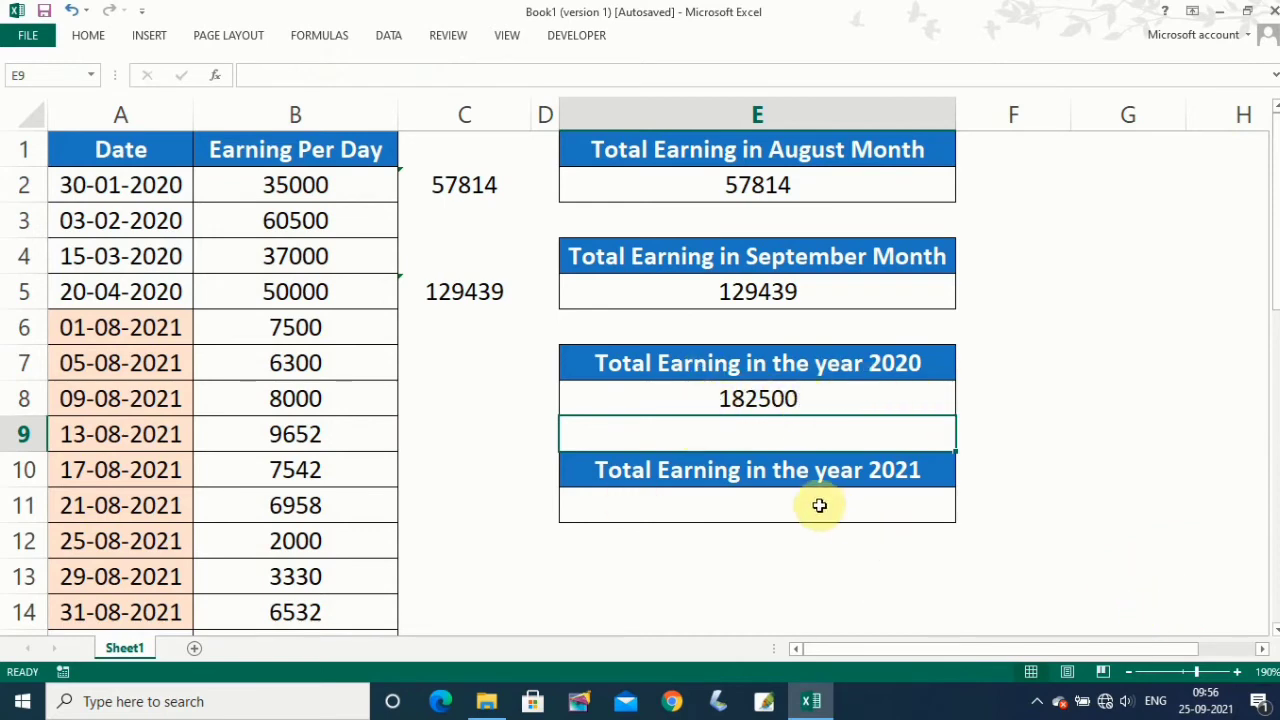
Enter =SUMPRODUCT(--(YEAR(A2:A29)=2021)) in E11, counting 24 dates in 2021.
{"action": "left_click", "coordinate": [809, 505]}
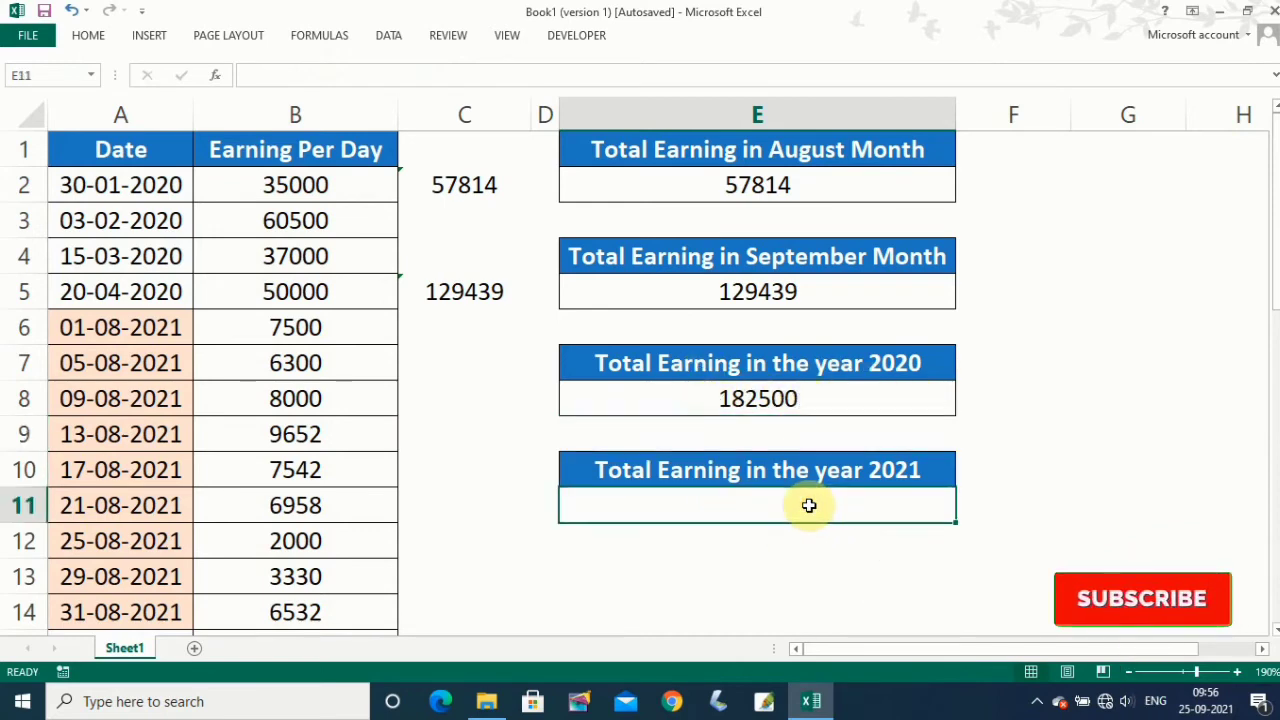
{"action": "type", "text": "=S"}
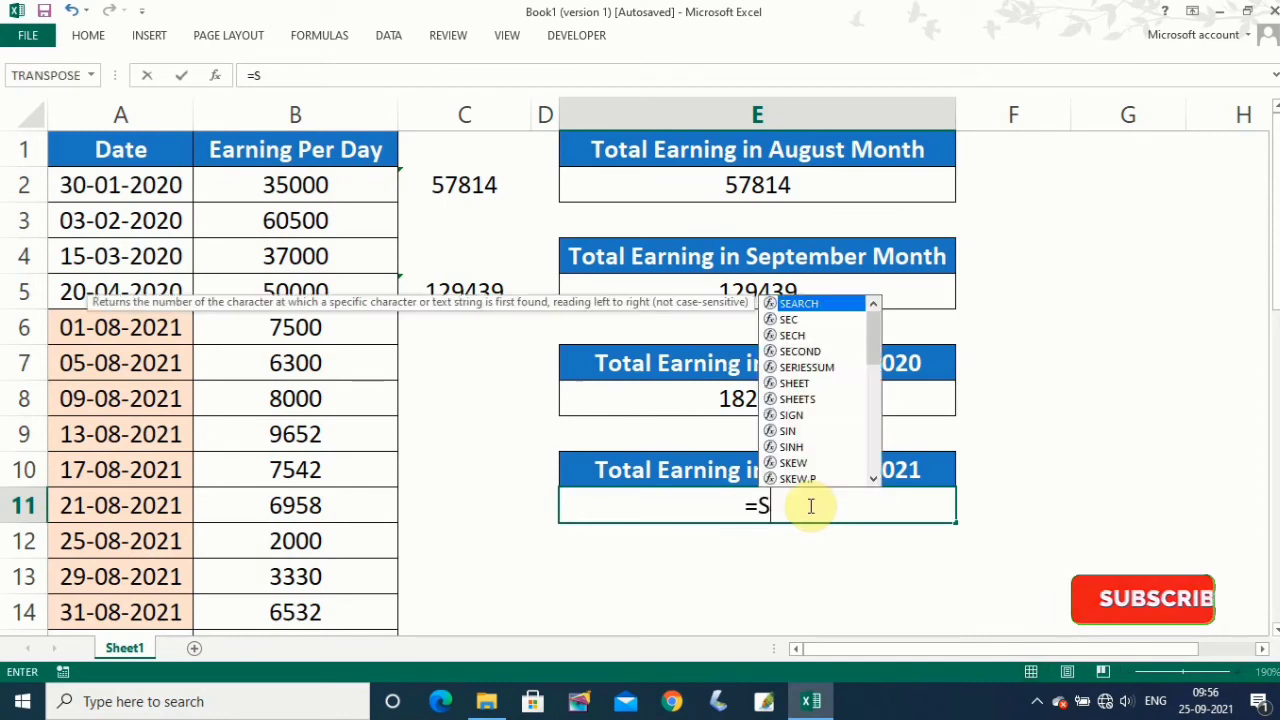
{"action": "type", "text": "UMP"}
{"action": "key", "text": "Tab"}
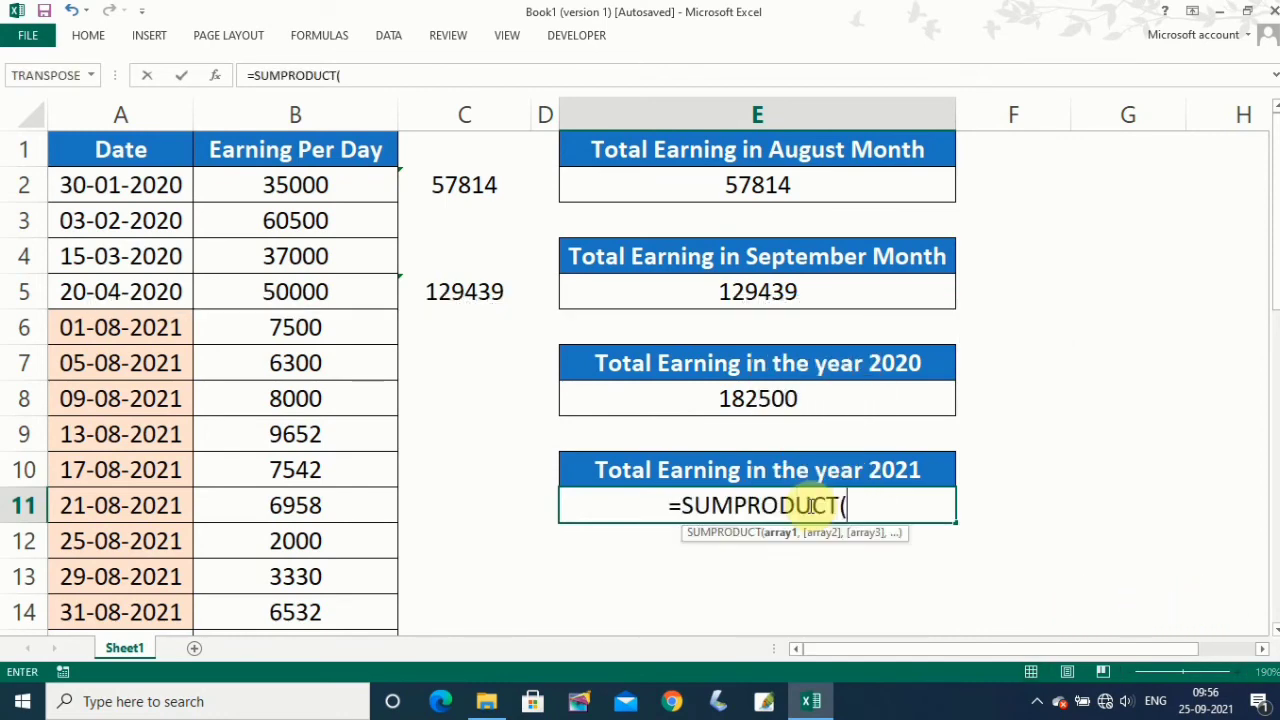
{"action": "type", "text": "--"}
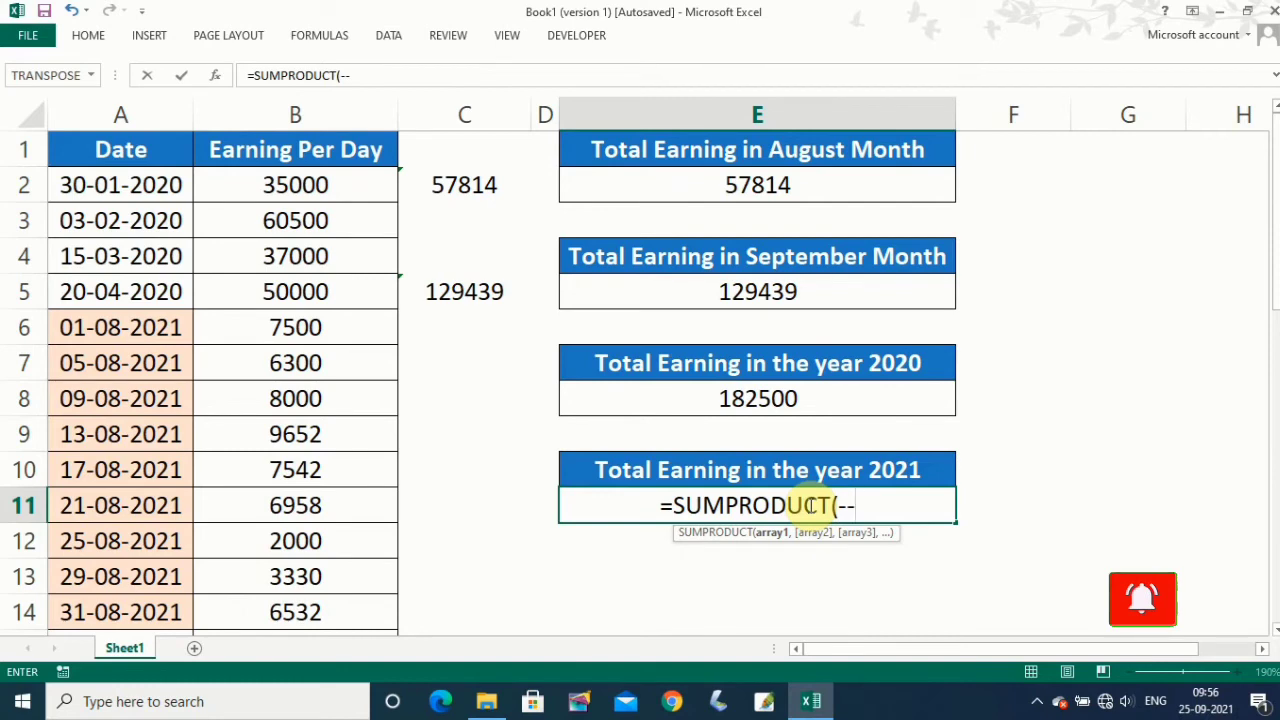
{"action": "type", "text": "("}
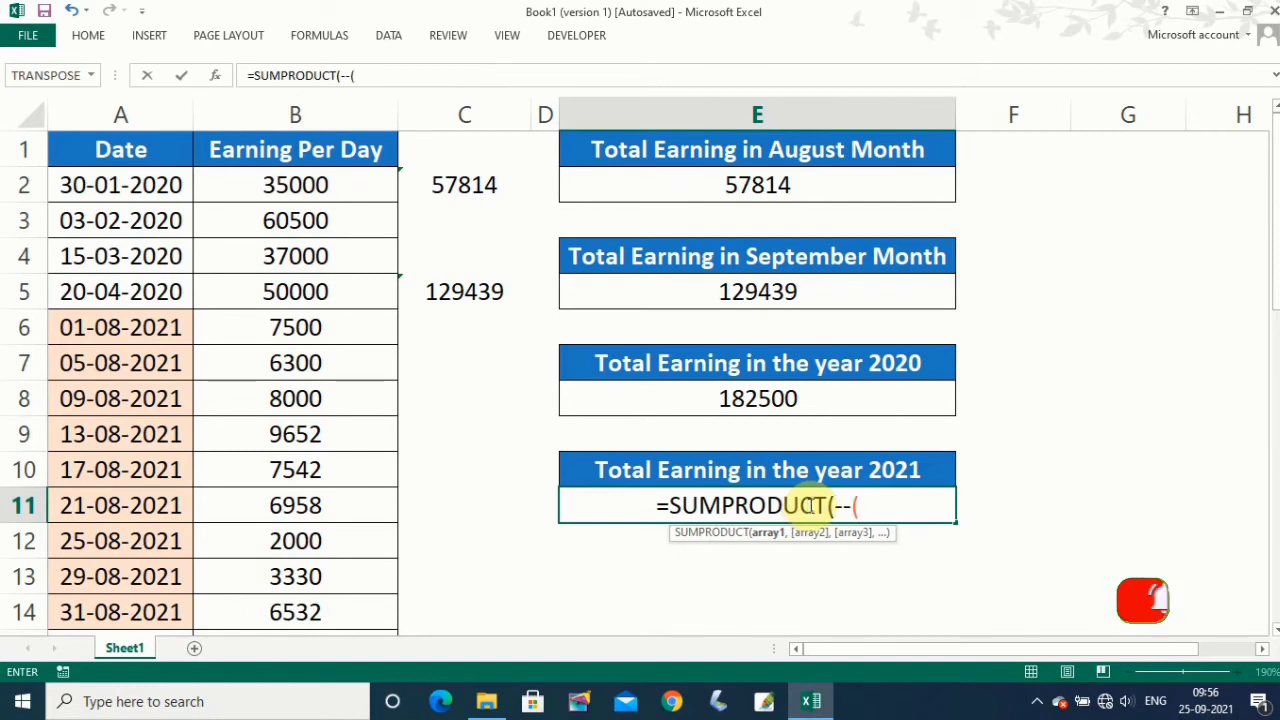
{"action": "type", "text": "YEA"}
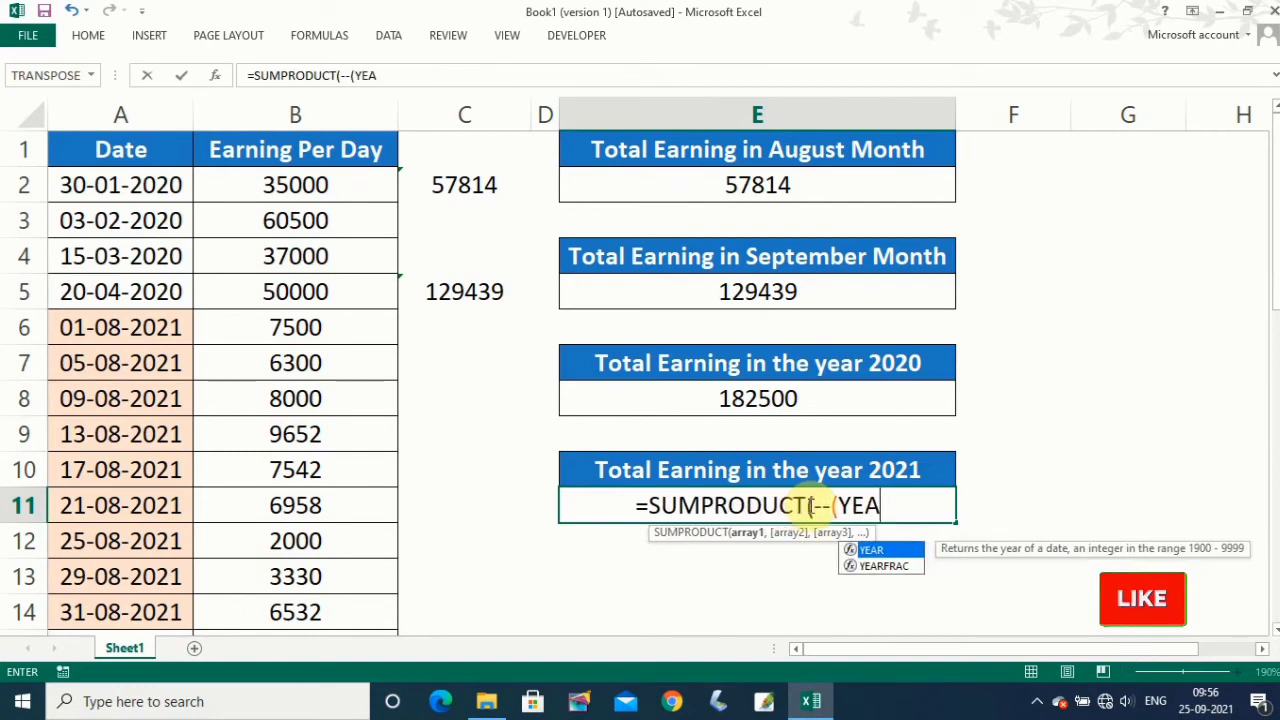
{"action": "type", "text": "R("}
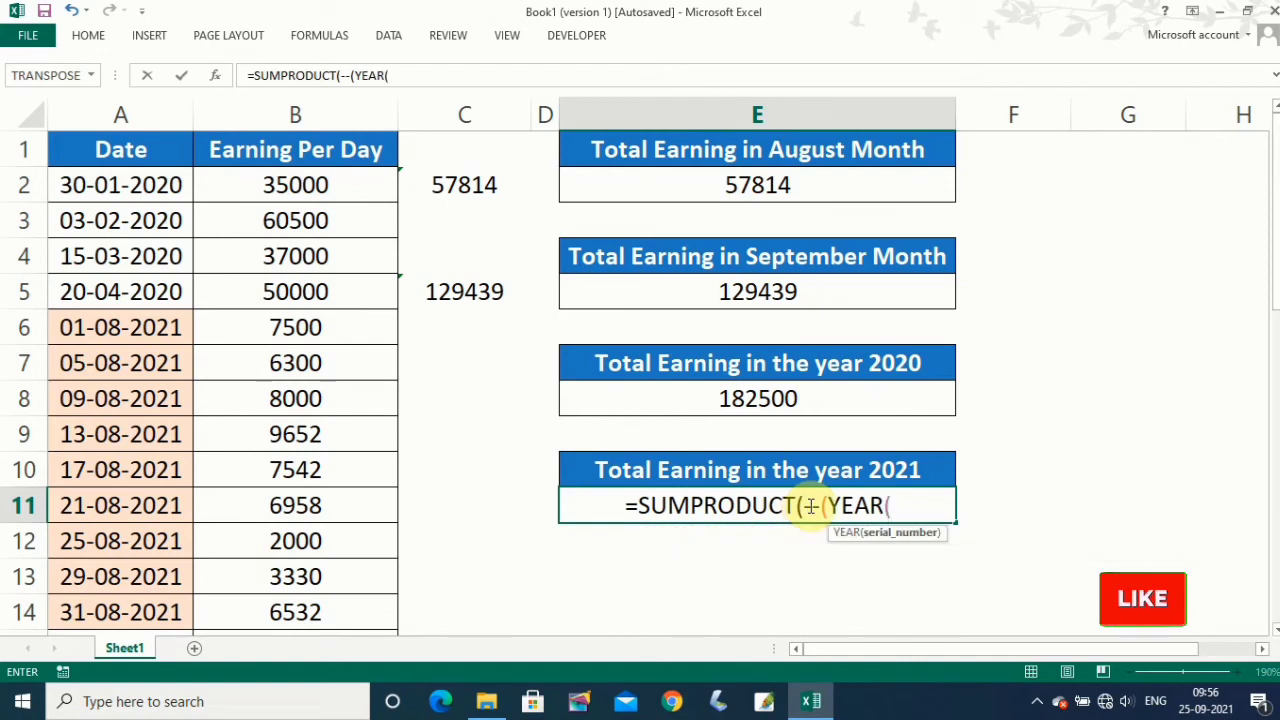
{"action": "left_click", "coordinate": [122, 188]}
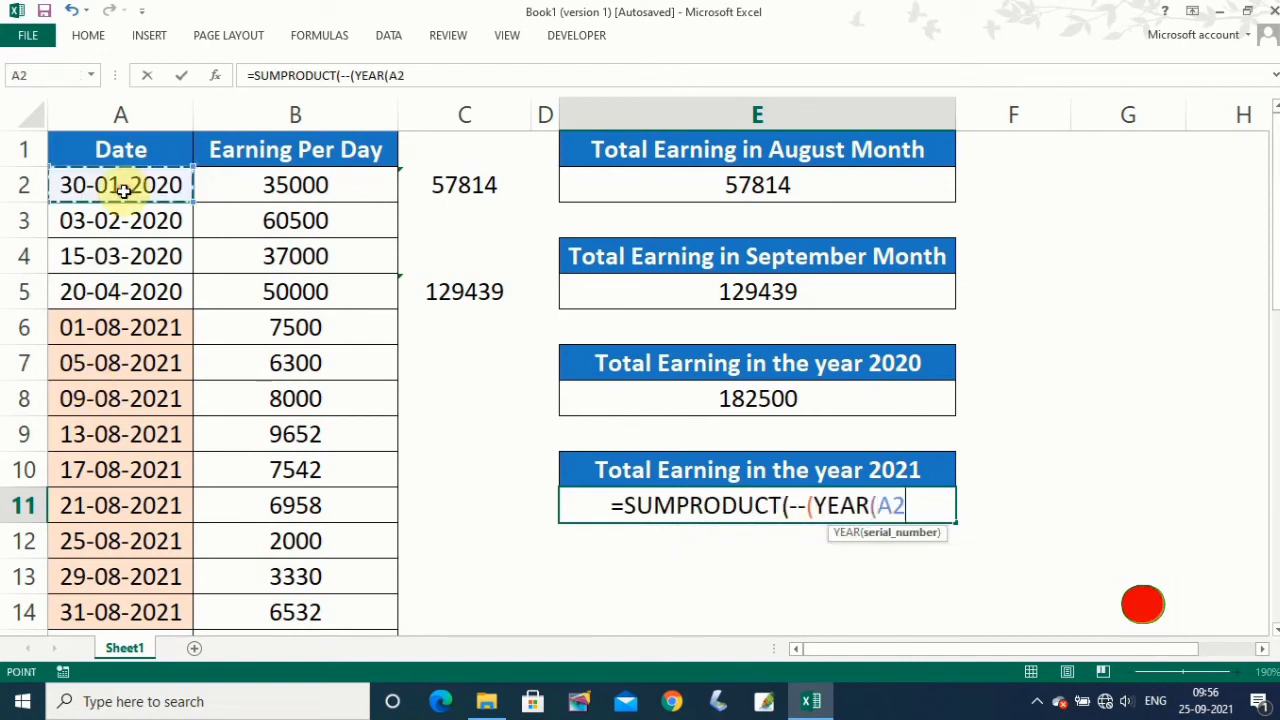
{"action": "key", "text": "ctrl+shift+Down"}
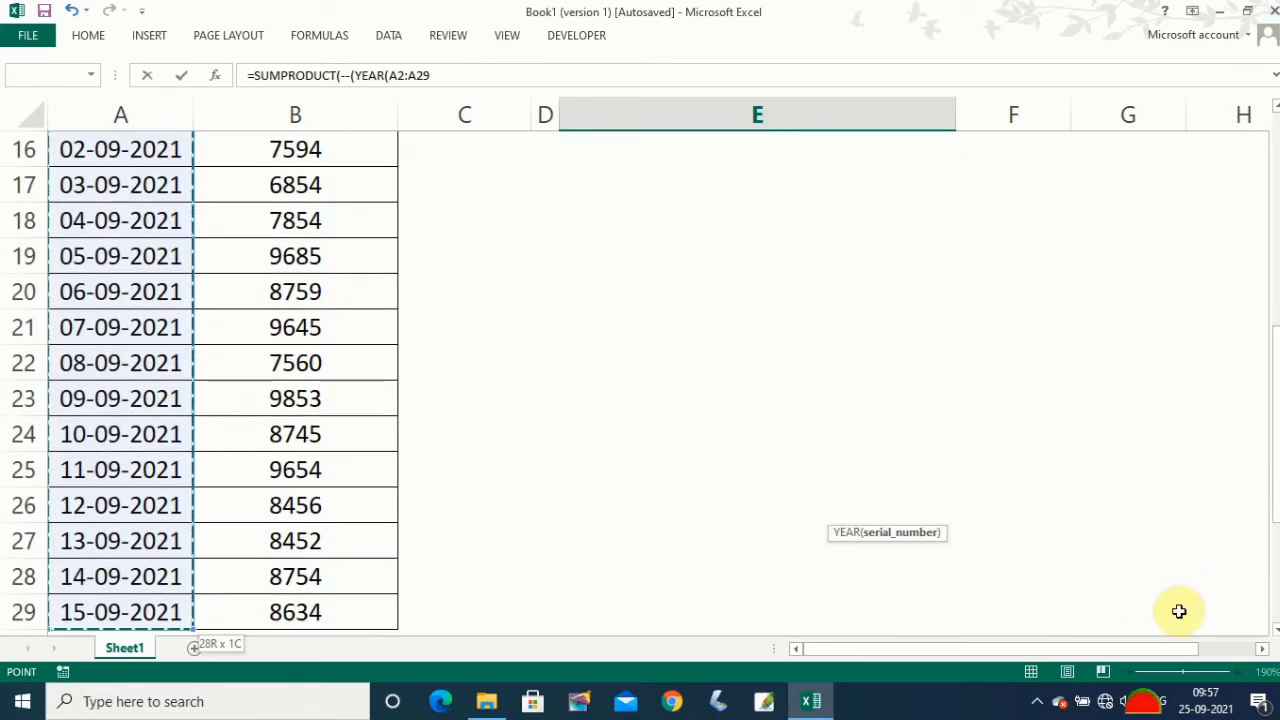
{"action": "left_click_drag", "start_coordinate": [1275, 440], "coordinate": [1240, 157]}
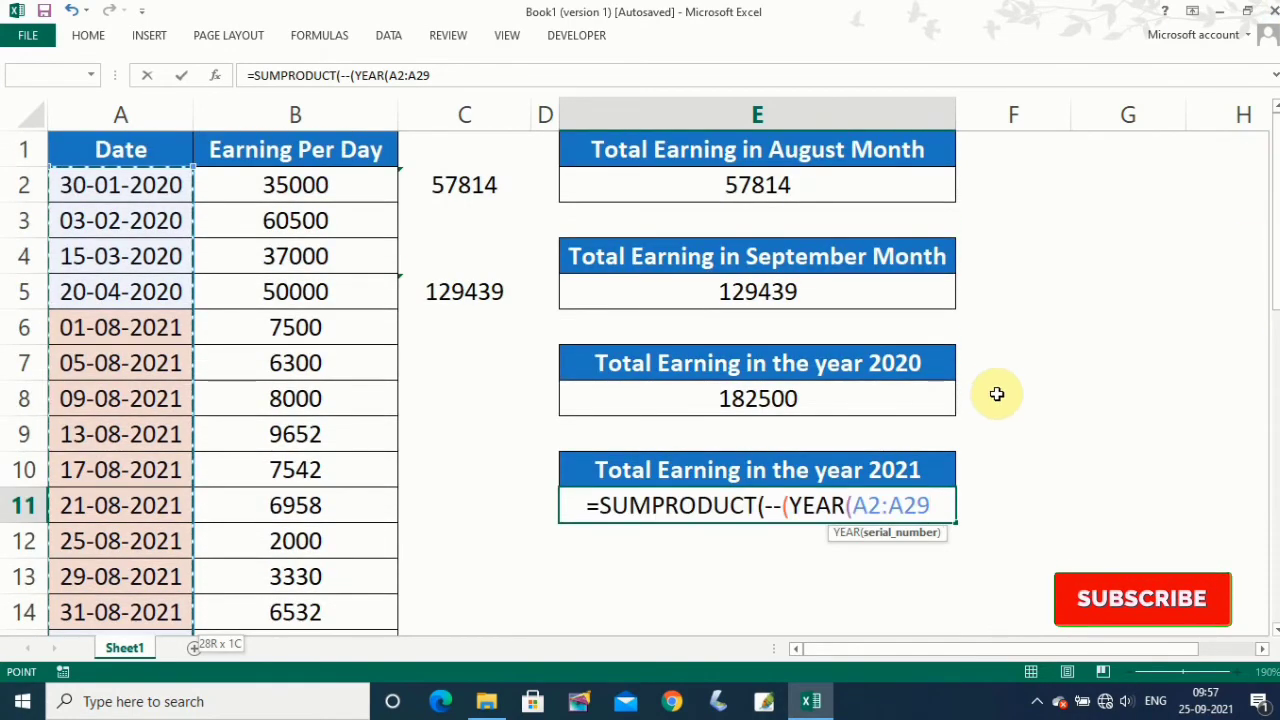
{"action": "type", "text": ")="}
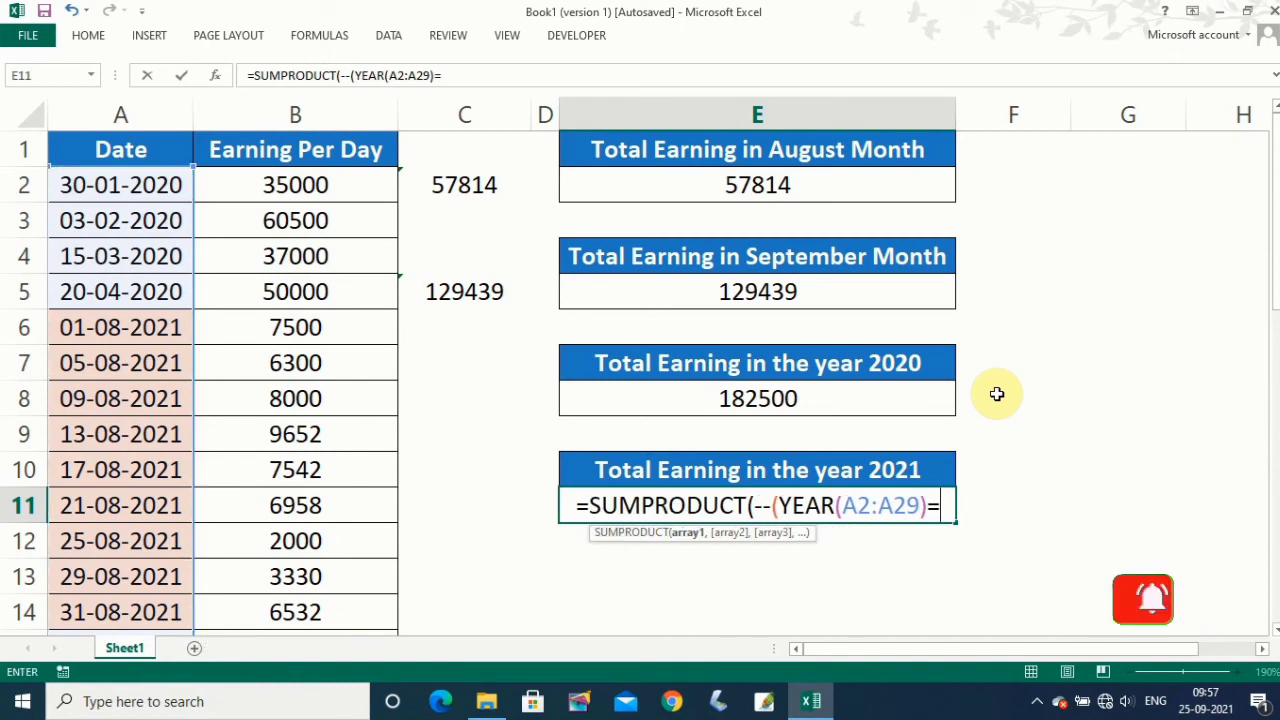
{"action": "type", "text": "2021"}
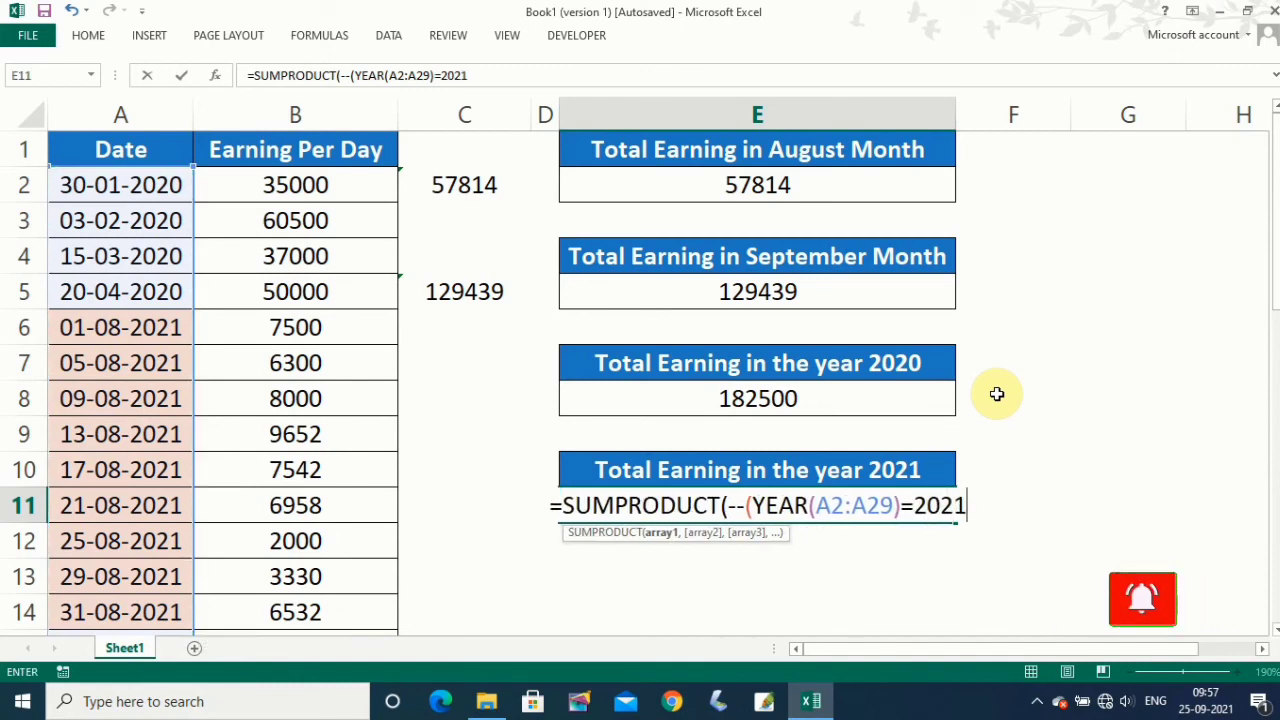
{"action": "type", "text": ")"}
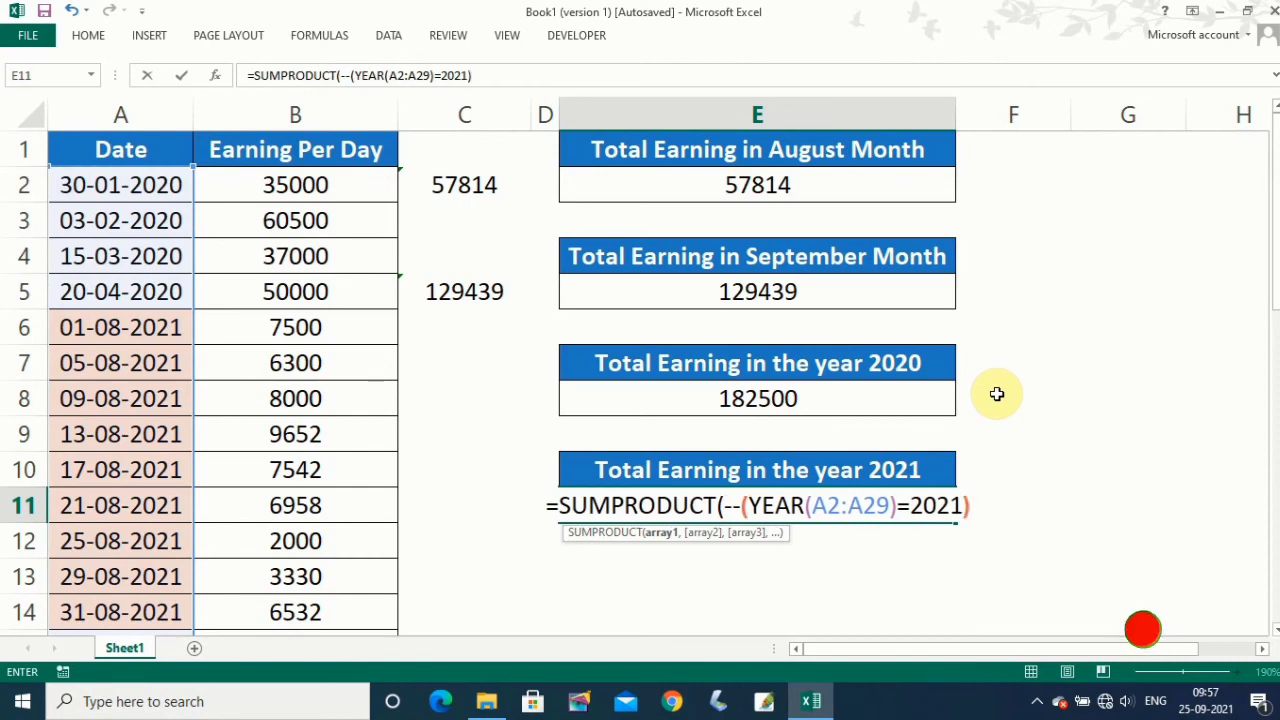
{"action": "type", "text": ")"}
{"action": "key", "text": "Return"}
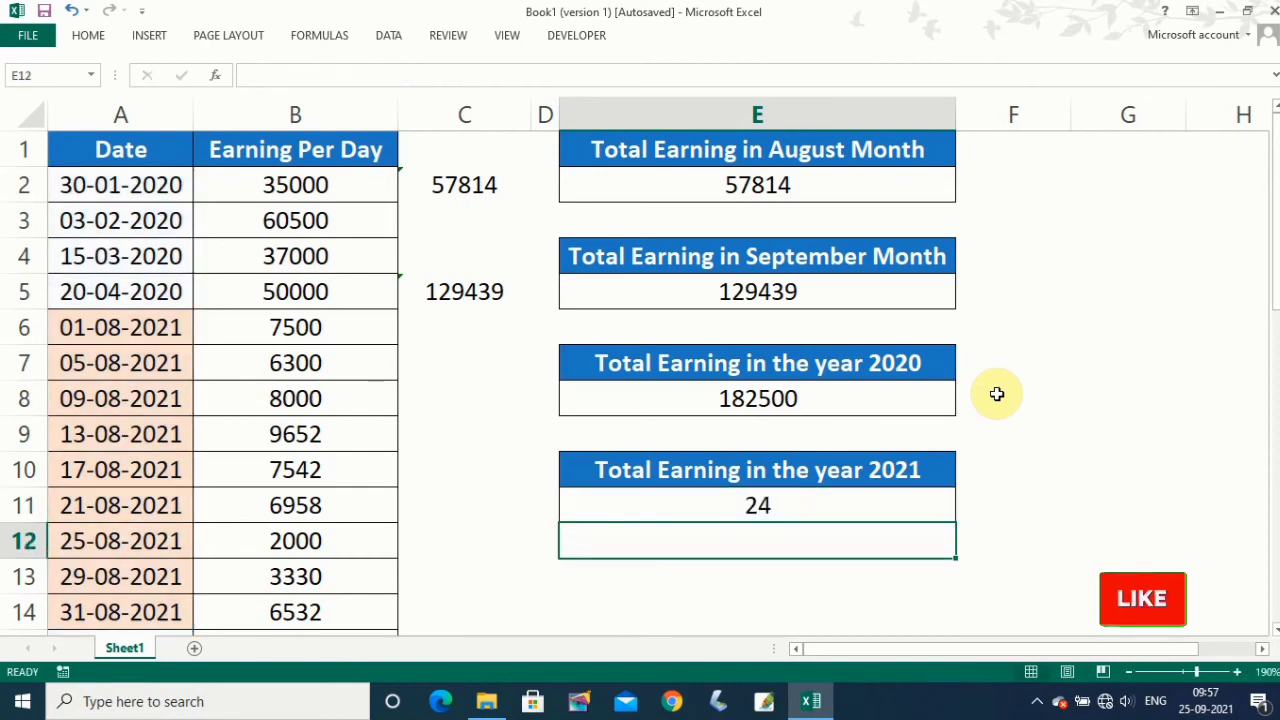
Reopen the E11 formula and remove its final closing parenthesis.
{"action": "key", "text": "Up"}
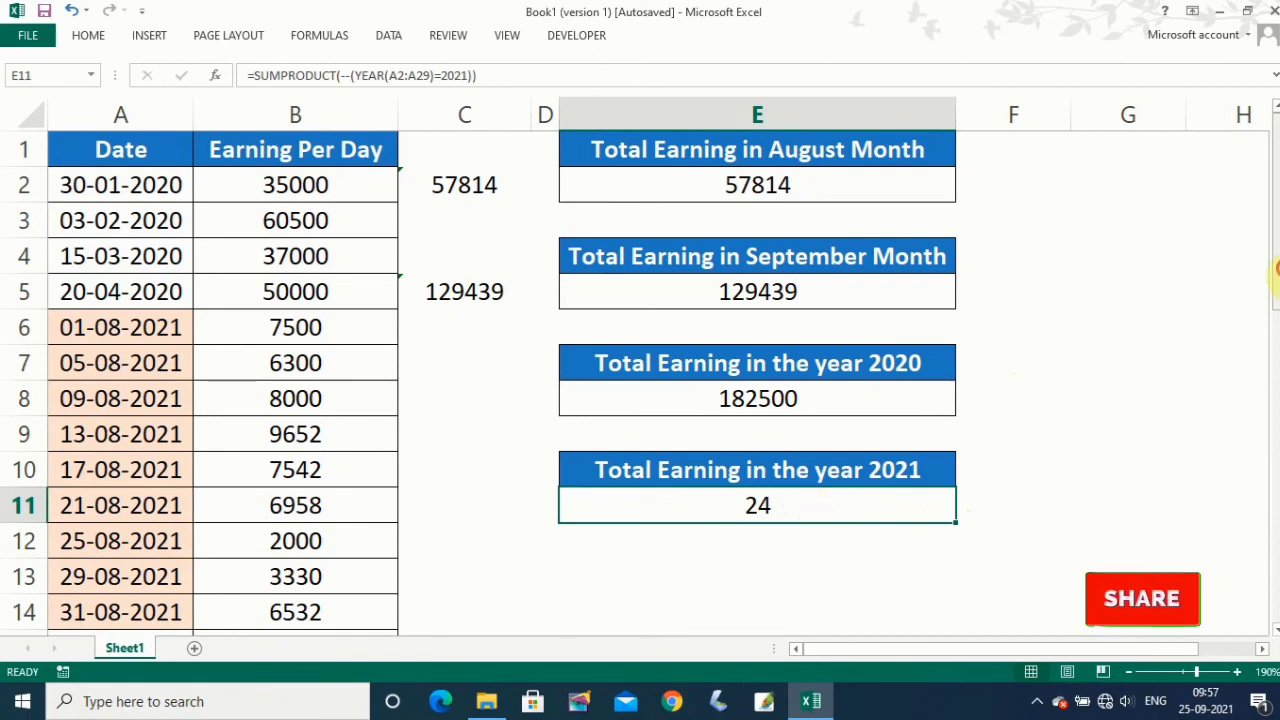
{"action": "scroll", "coordinate": [1170, 298], "scroll_direction": "down", "scroll_amount": 1}
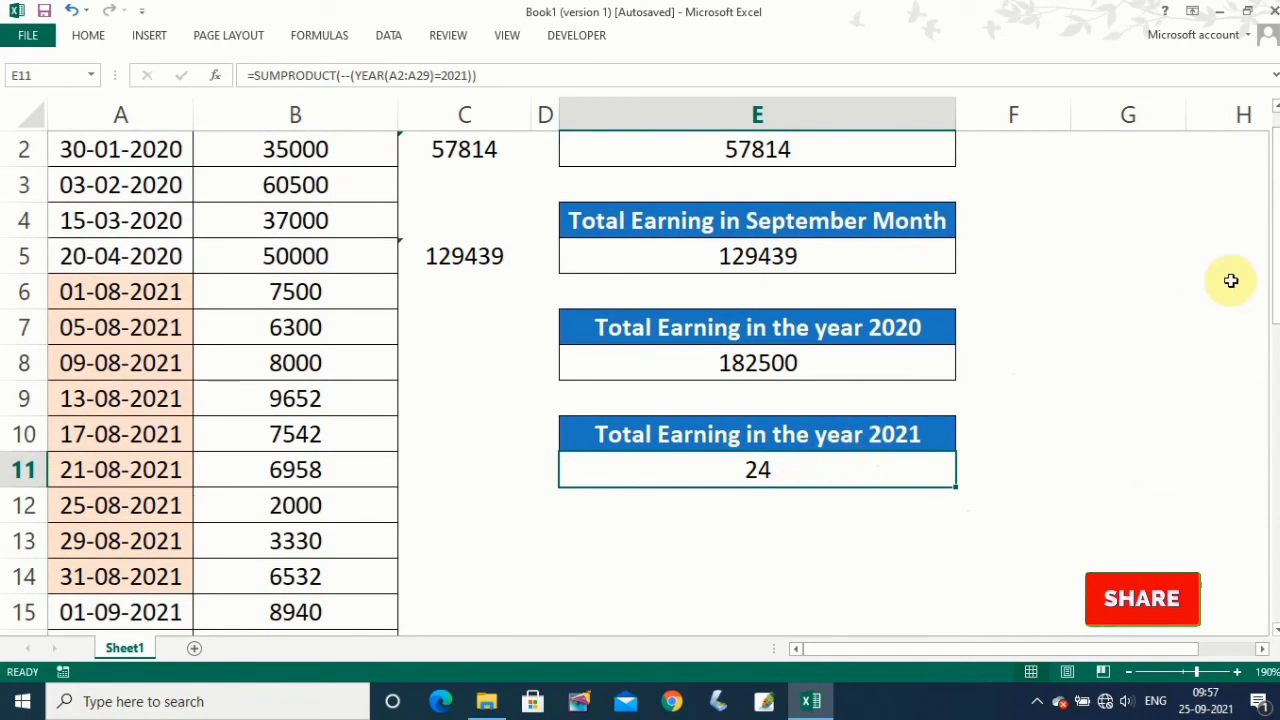
{"action": "scroll", "coordinate": [1270, 292], "scroll_direction": "up", "scroll_amount": 1}
{"action": "double_click", "coordinate": [810, 497]}
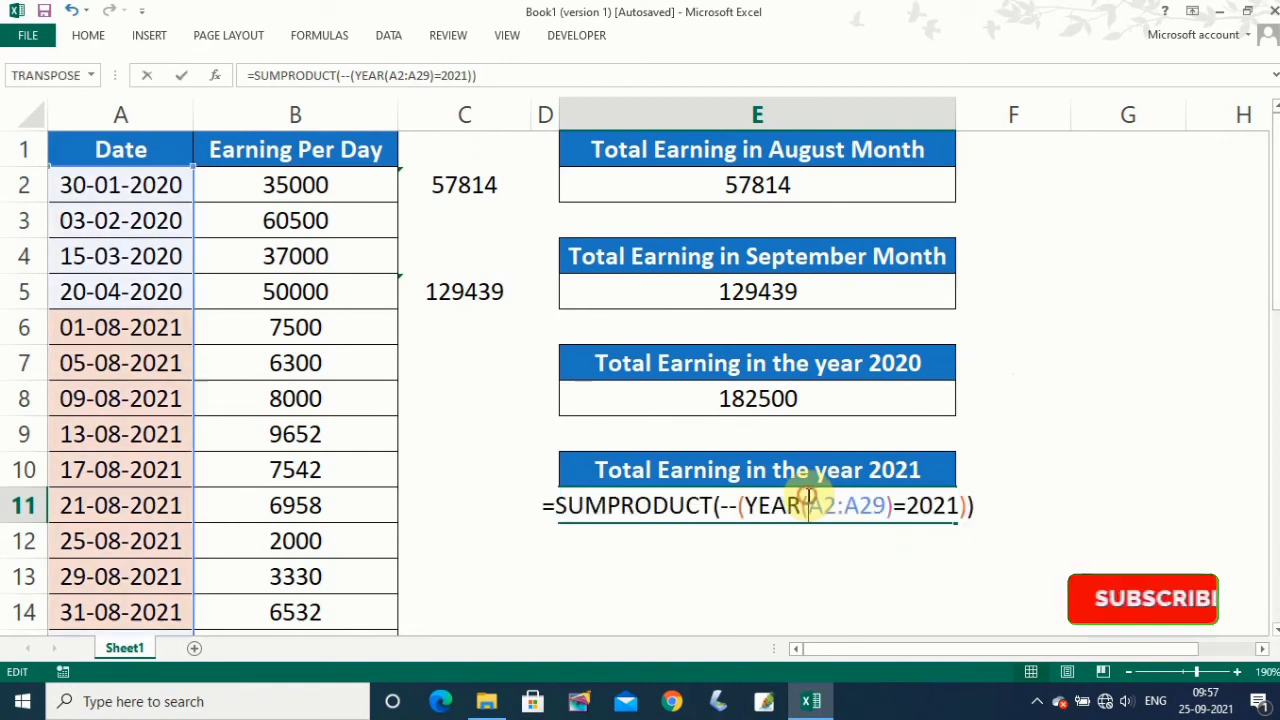
{"action": "left_click", "coordinate": [515, 75]}
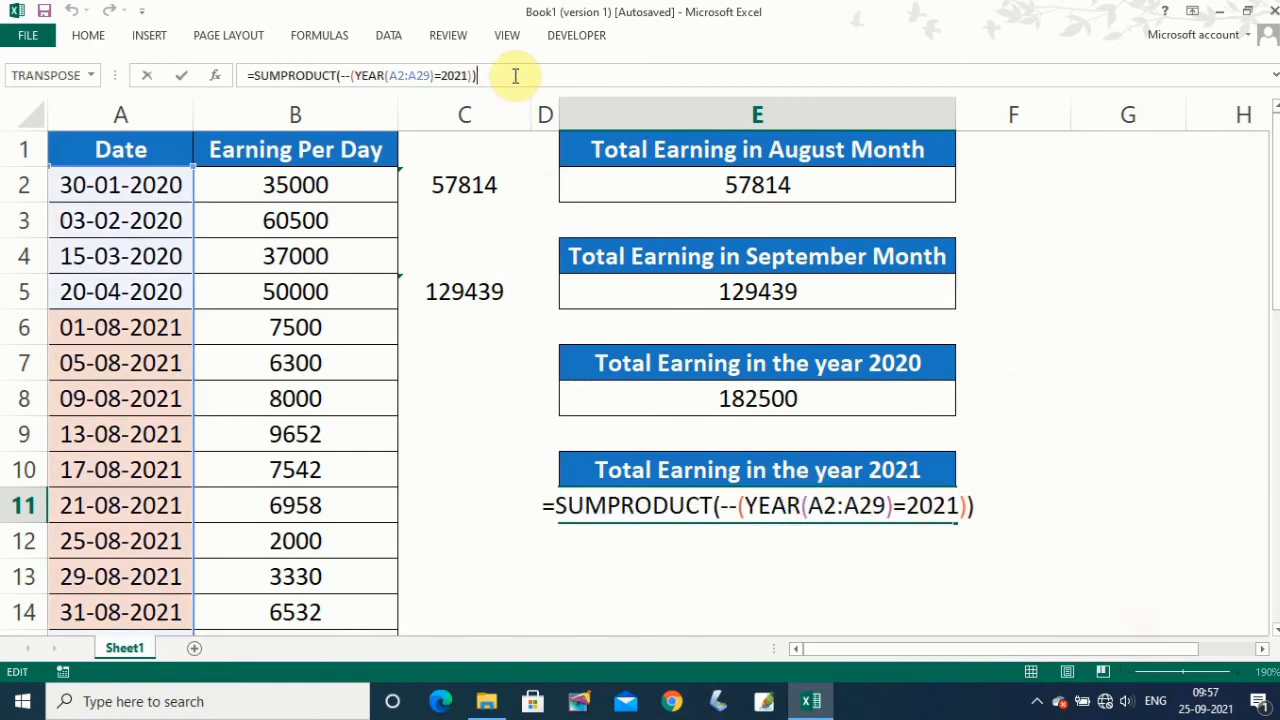
{"action": "key", "text": "BackSpace"}
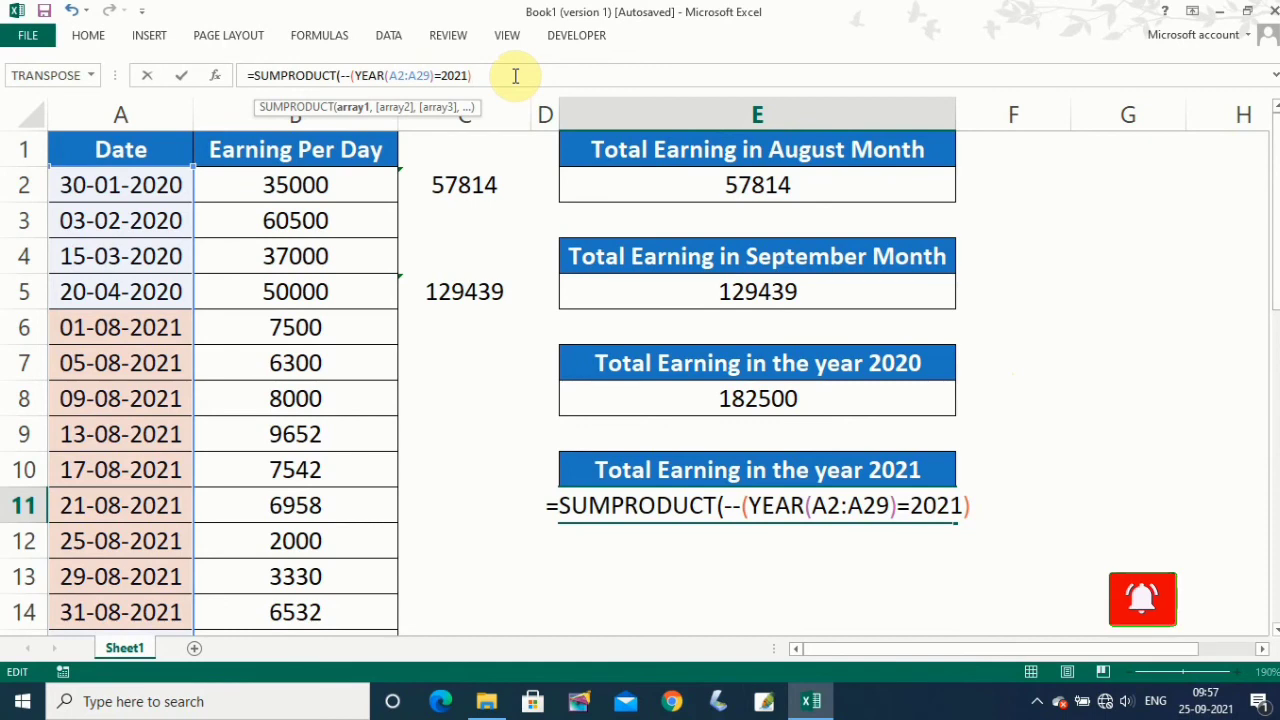
Multiply the 2021 year test by earnings B2:B29 so E11 totals 187253.
{"action": "type", "text": "*"}
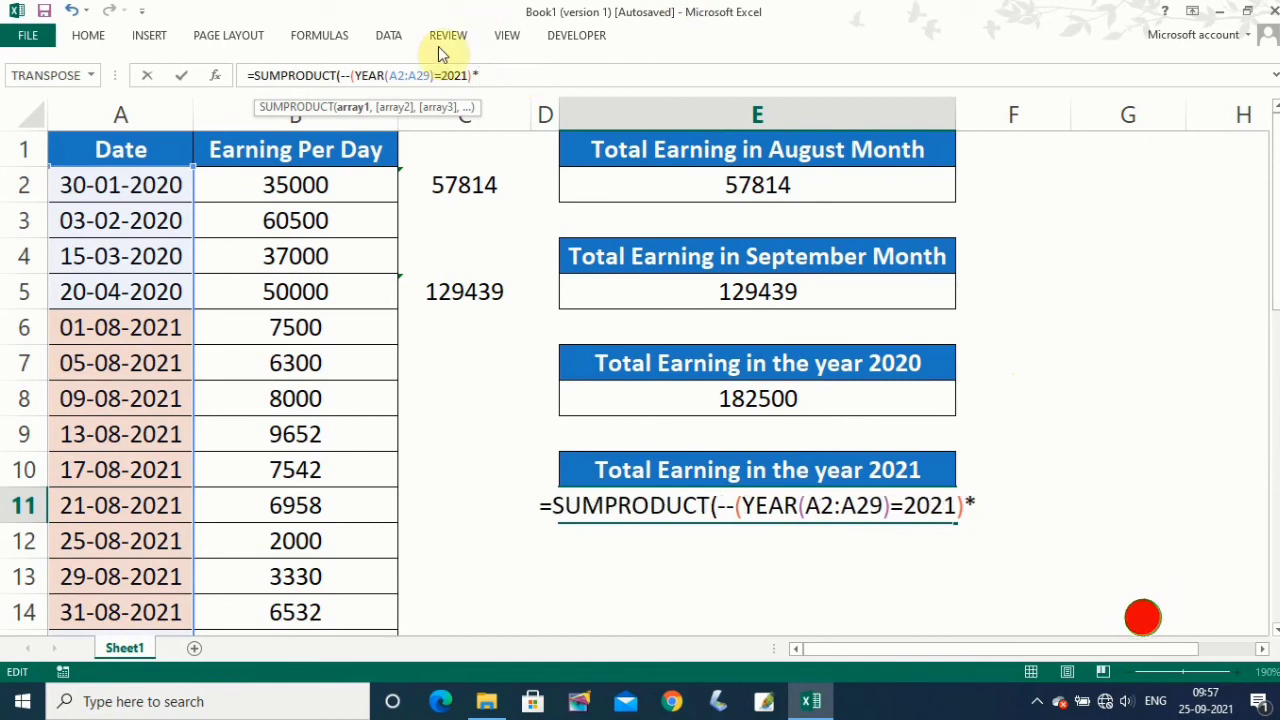
{"action": "left_click", "coordinate": [276, 186]}
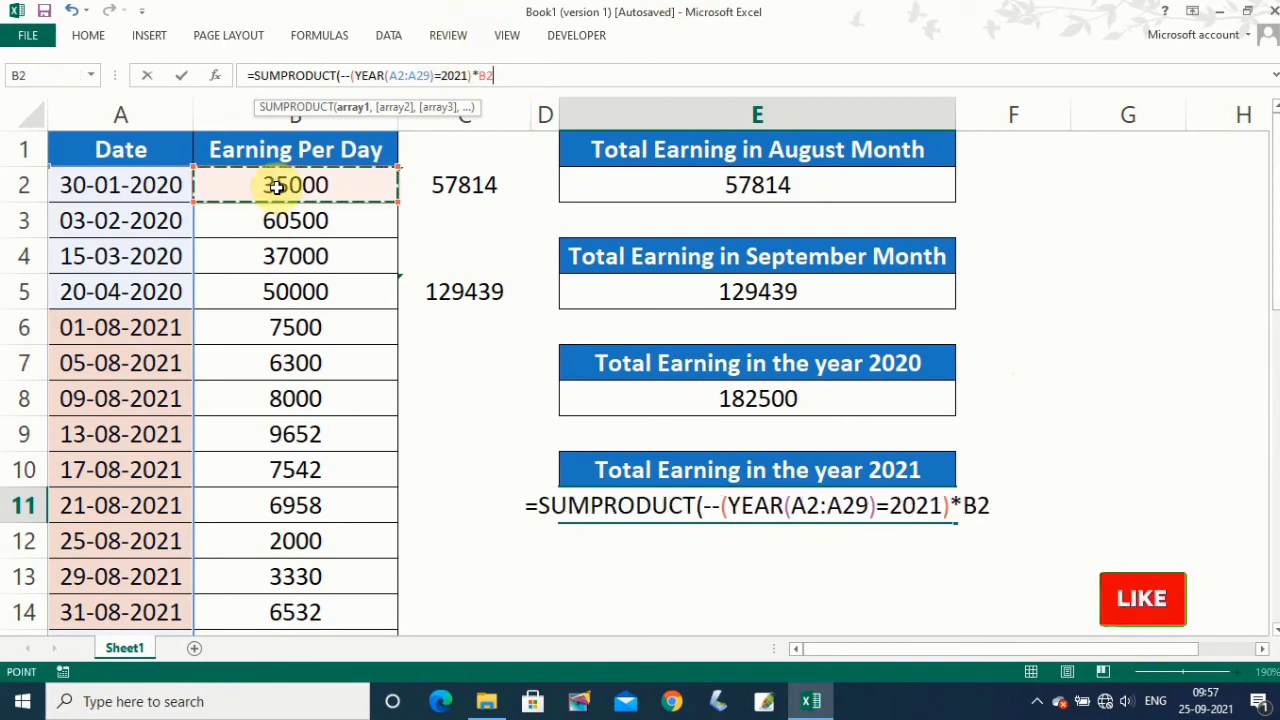
{"action": "key", "text": "ctrl+shift+Down"}
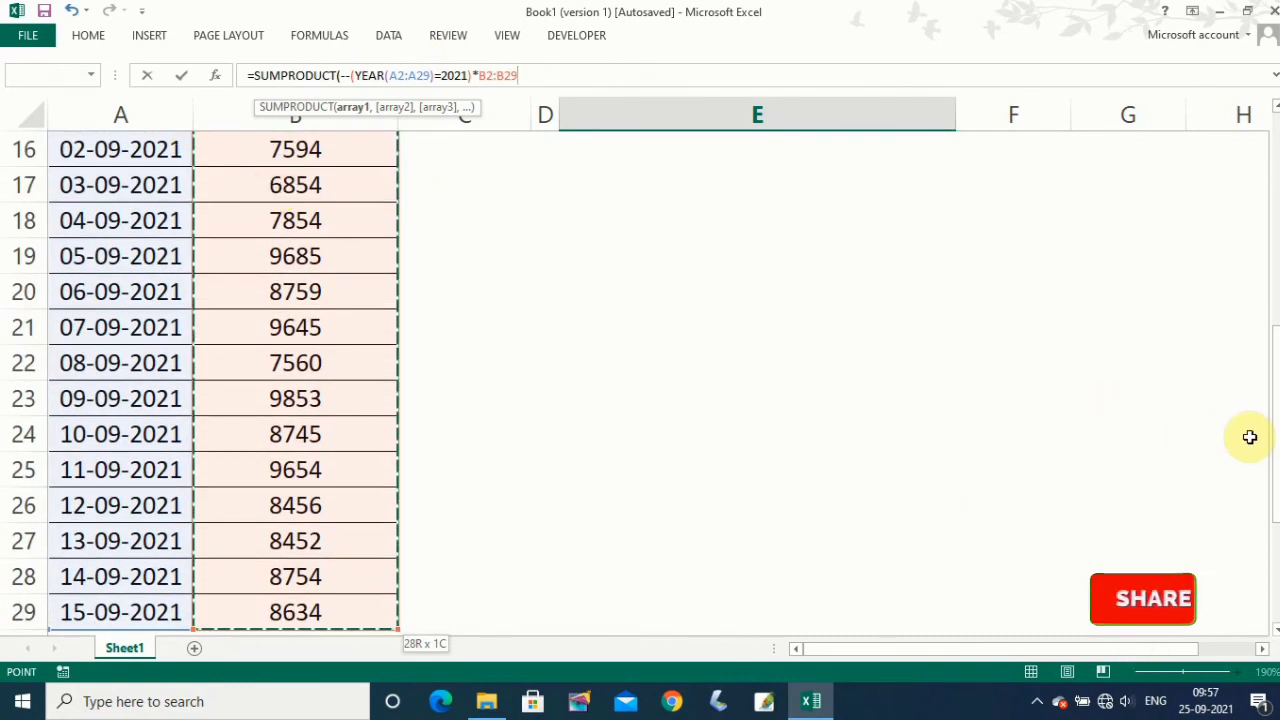
{"action": "left_click_drag", "start_coordinate": [1275, 437], "coordinate": [1272, 215]}
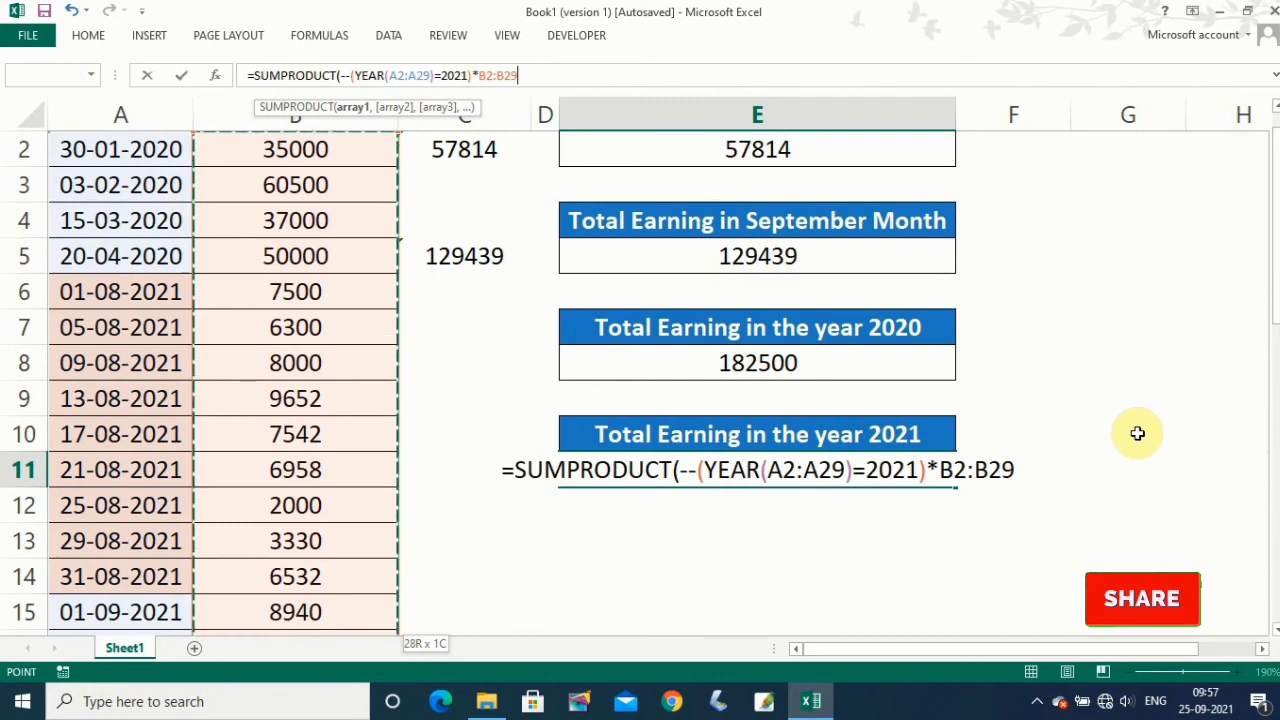
{"action": "type", "text": ")"}
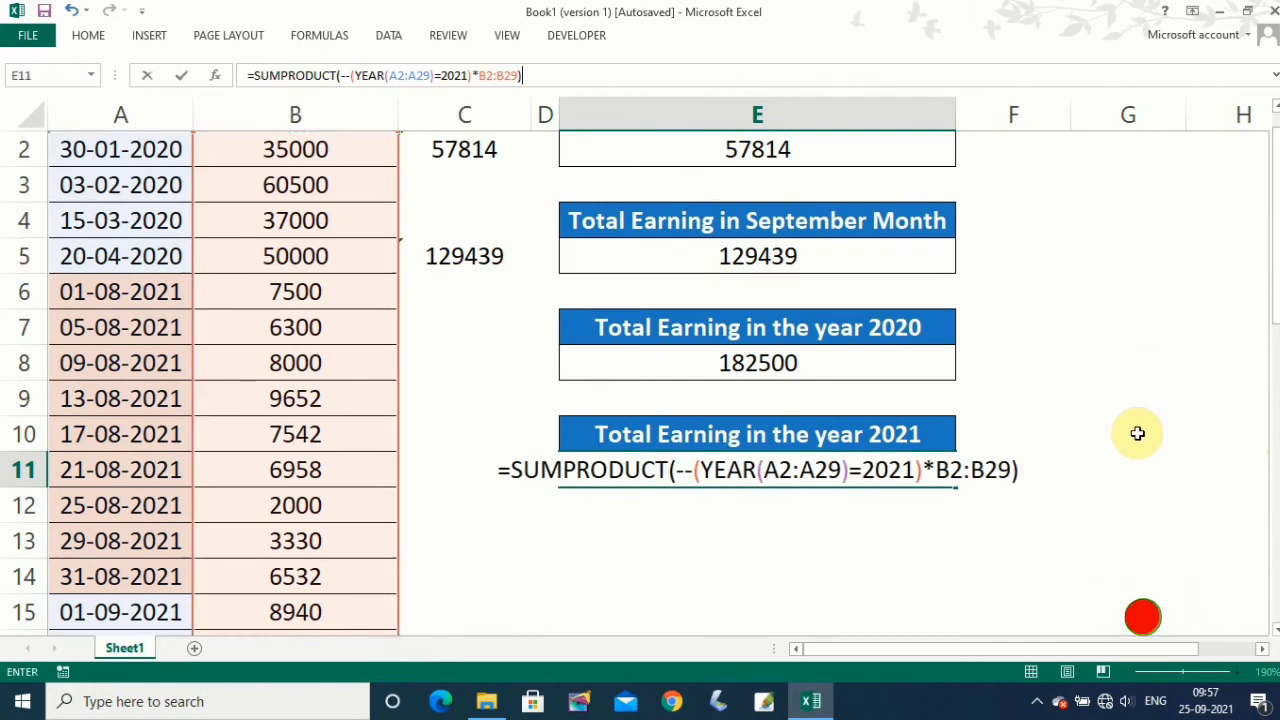
{"action": "key", "text": "Return"}
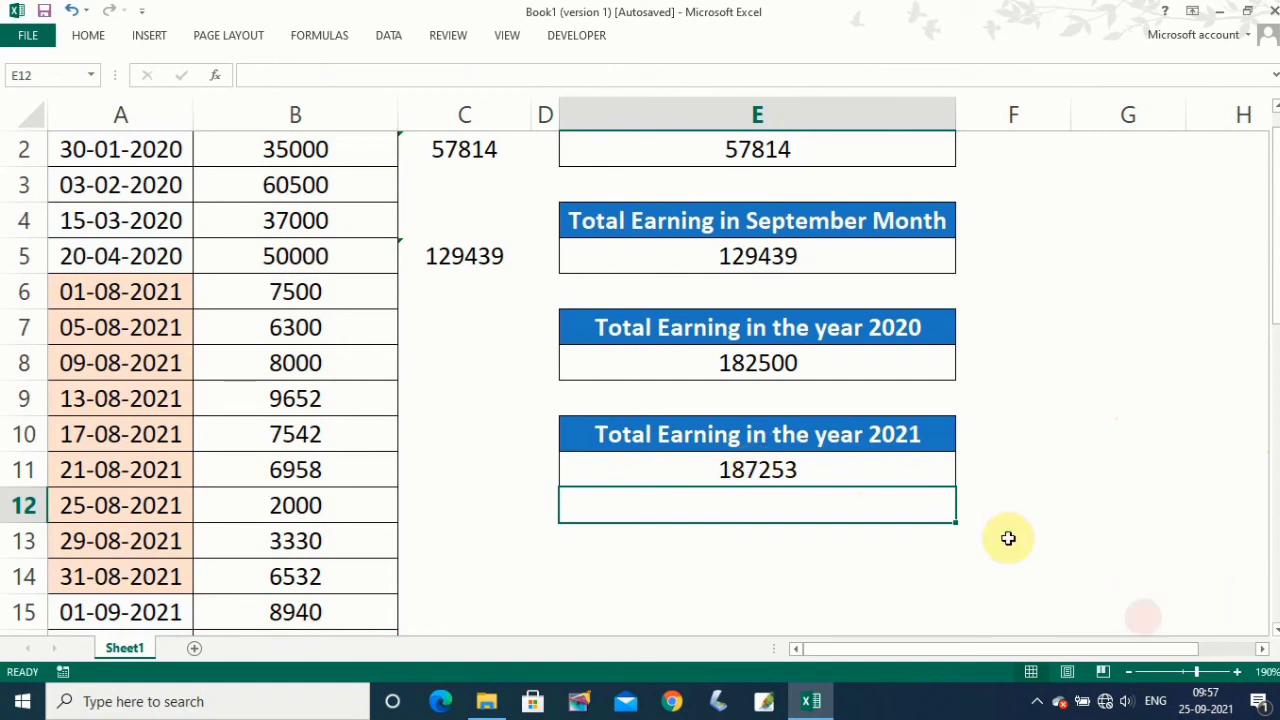
{"action": "left_click", "coordinate": [1140, 541]}
{"action": "scroll", "coordinate": [1122, 485], "scroll_direction": "up", "scroll_amount": 1}
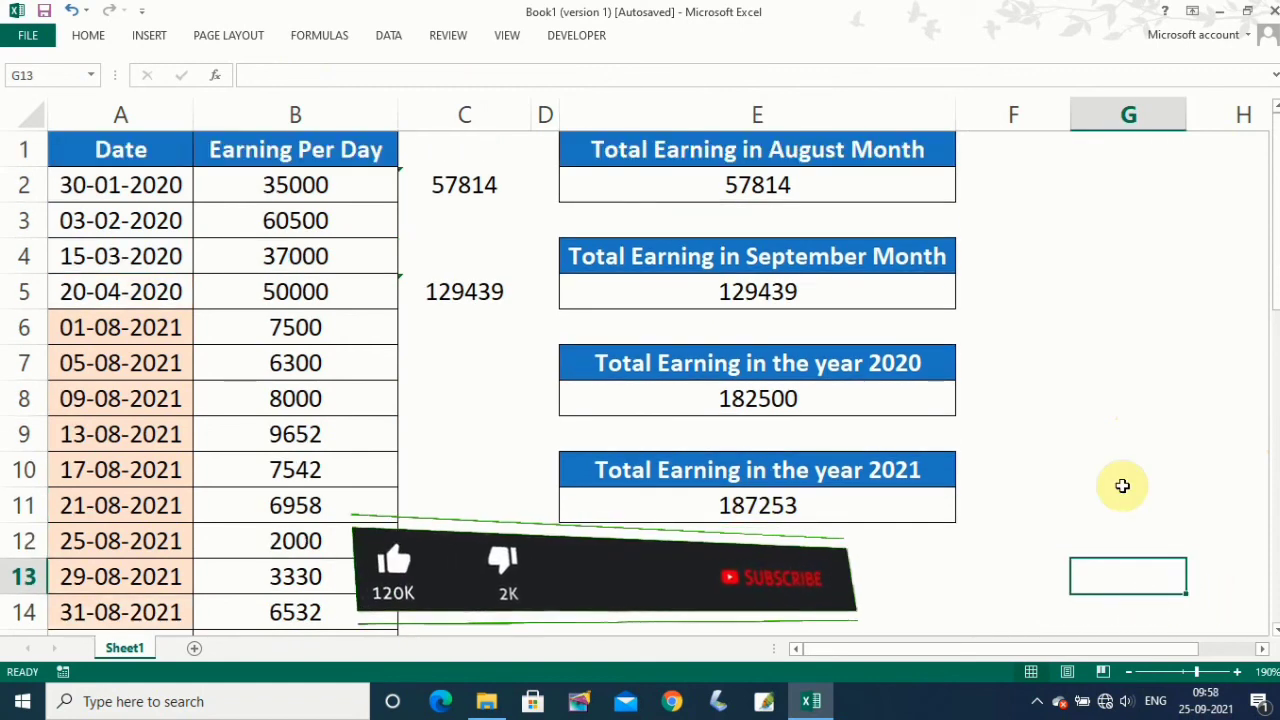